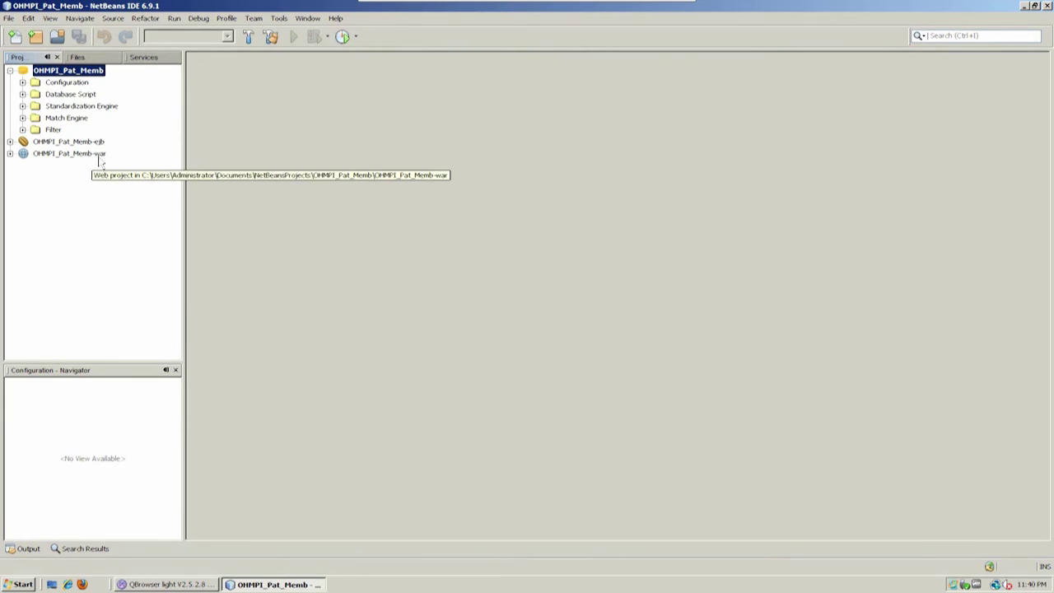
Look over the OHMPI_Pat_Memb project, its ejb and war modules, and the build and generate commands available for the main project
left_click(98, 156)
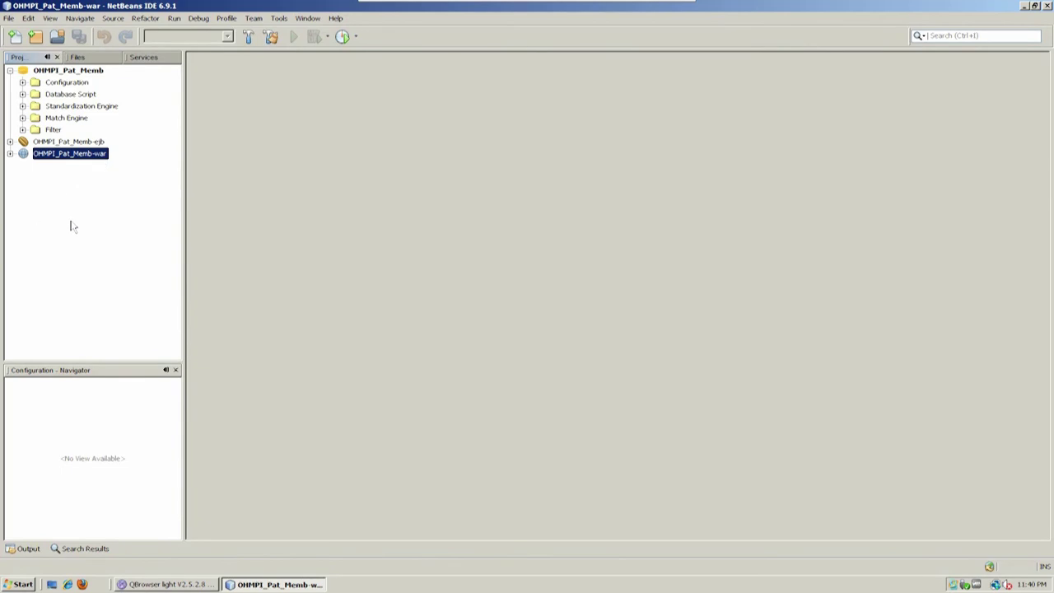
left_click(76, 72)
left_click(94, 141)
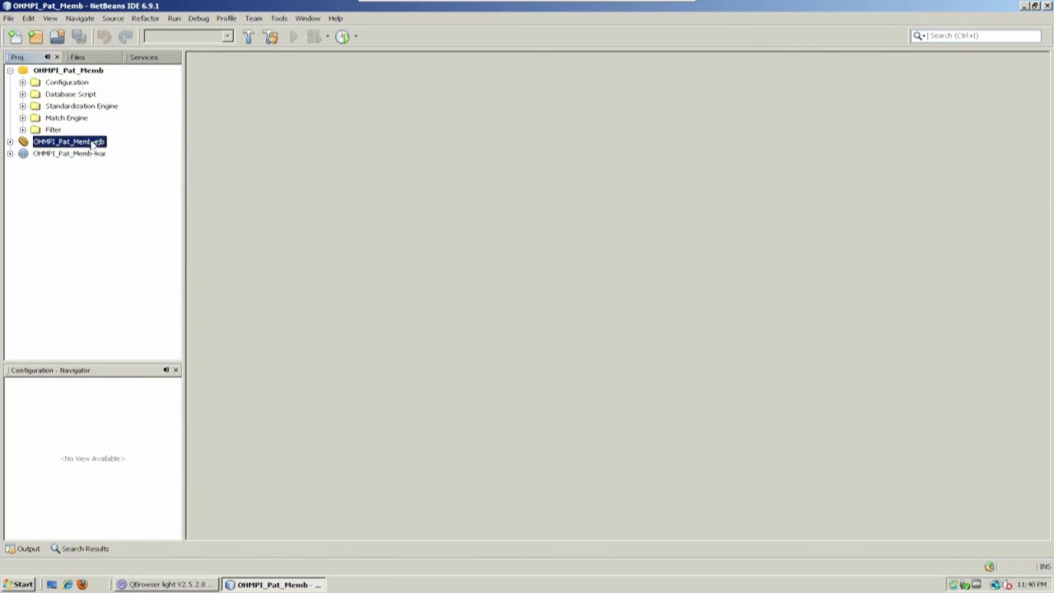
left_click(89, 156)
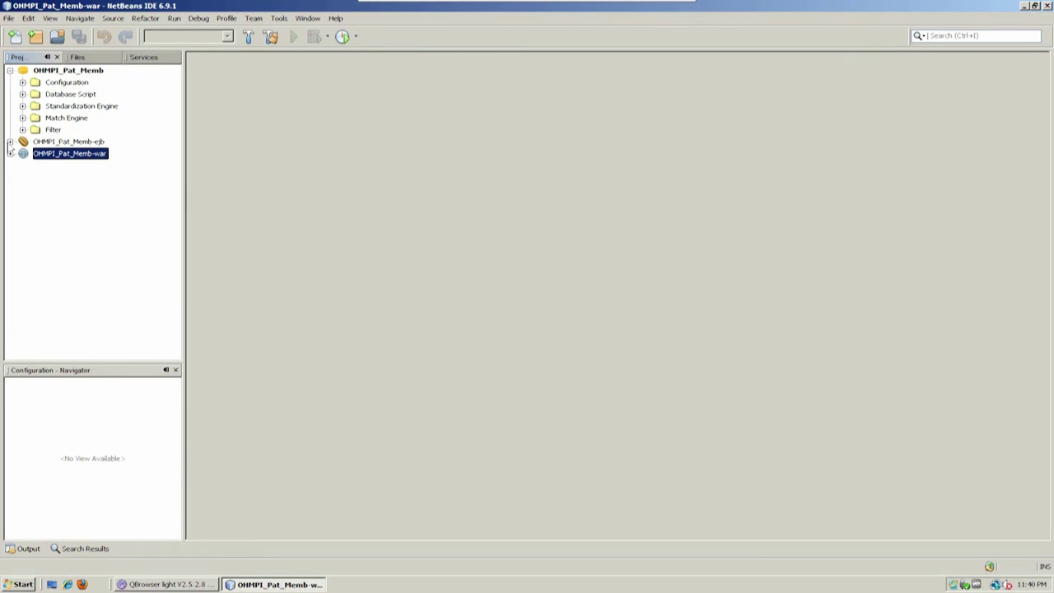
left_click(68, 73)
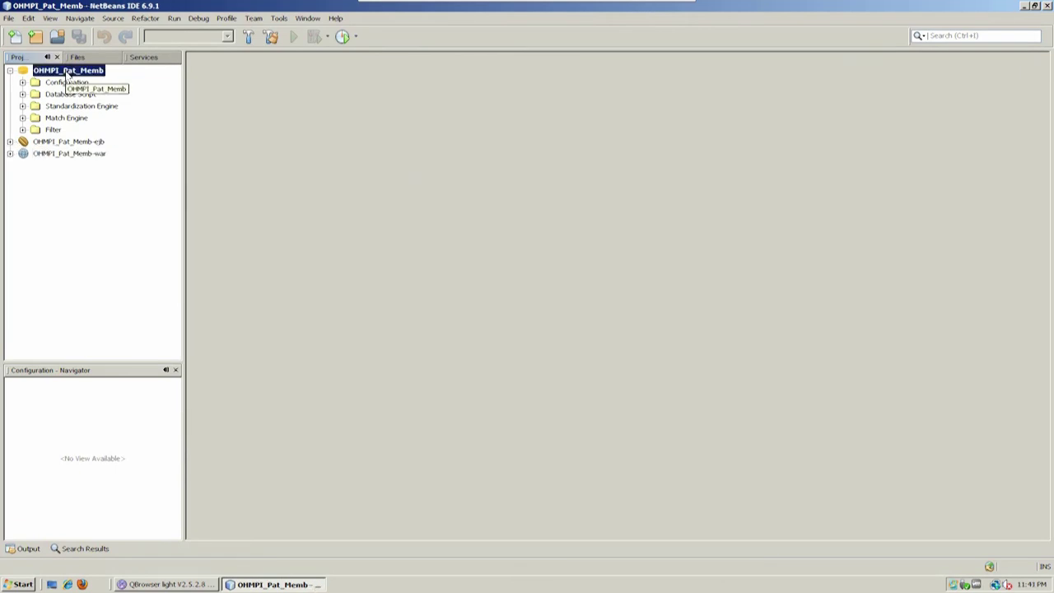
right_click(67, 74)
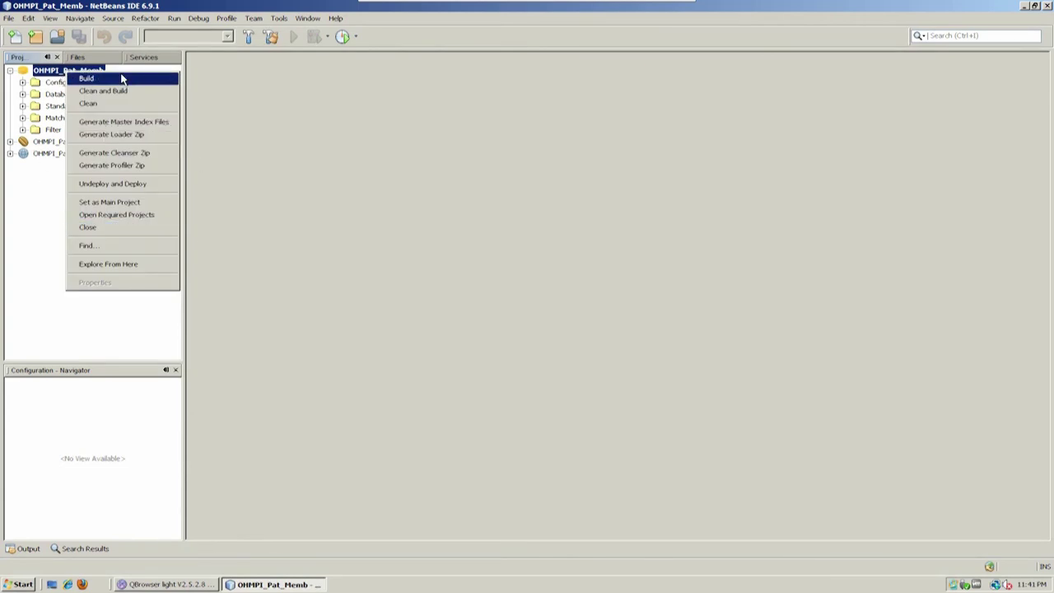
left_click(35, 240)
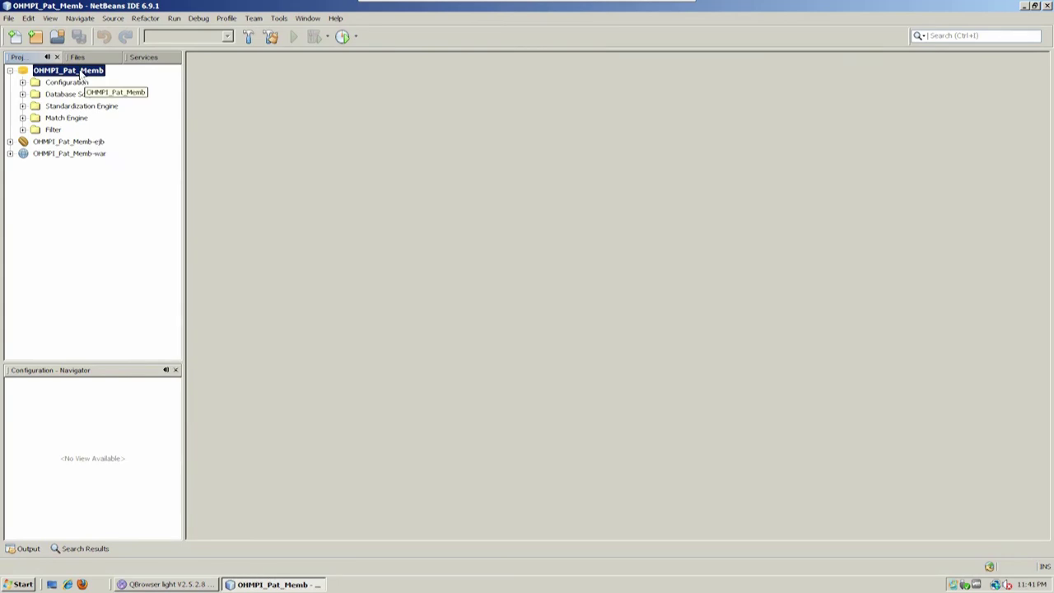
Expand the project's Configuration folder and view the contents of midm.xml, closing the file when done
left_click(69, 85)
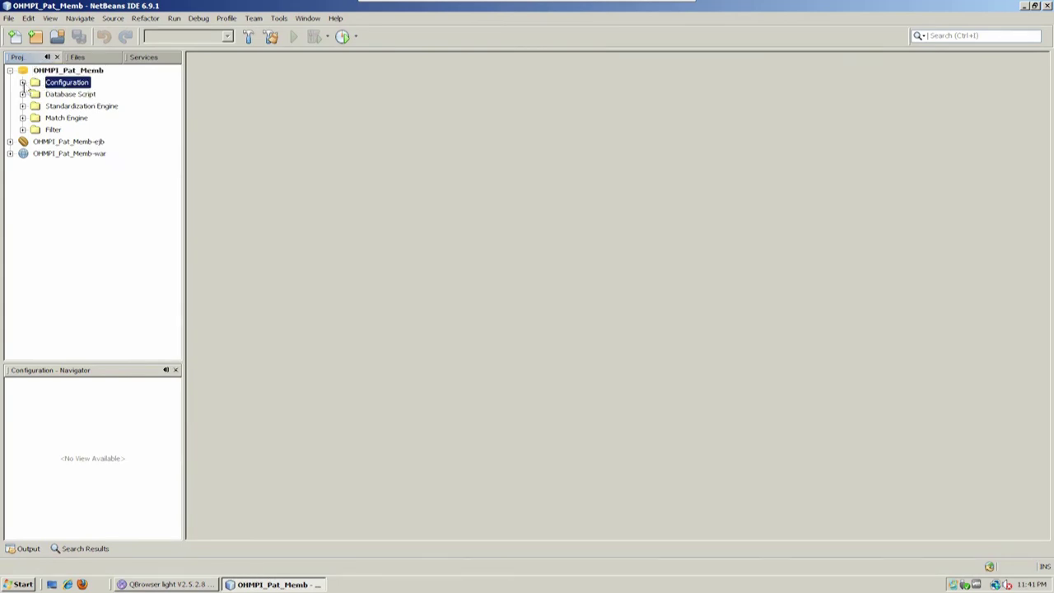
left_click(22, 82)
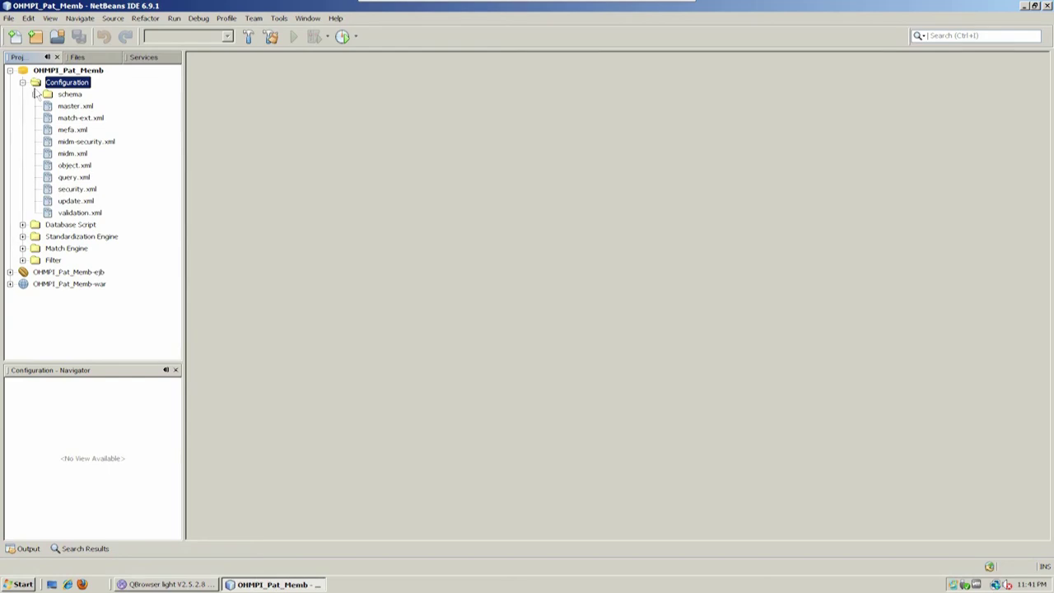
left_click(74, 155)
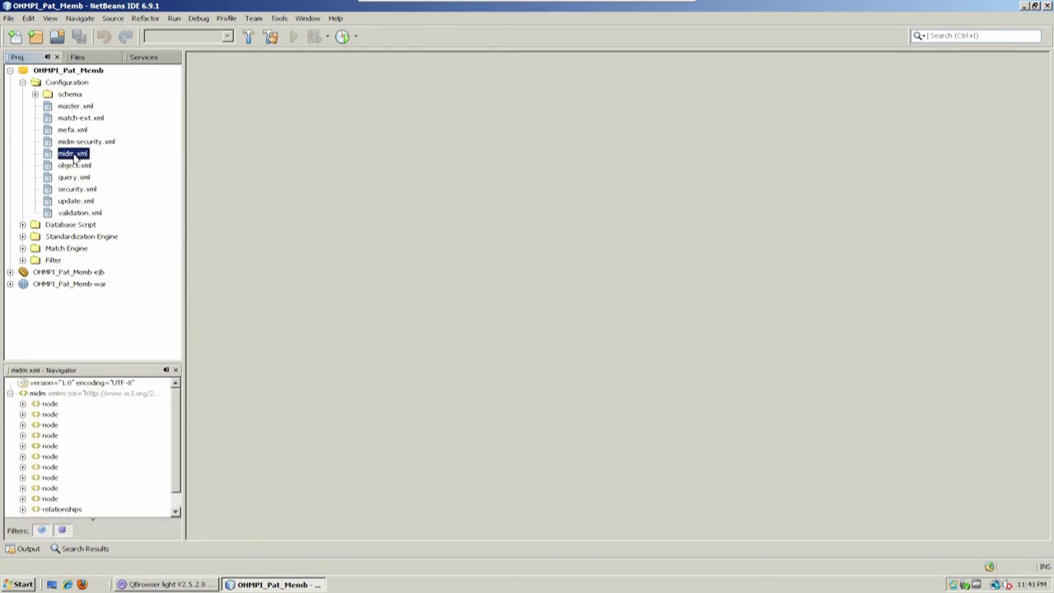
double_click(74, 155)
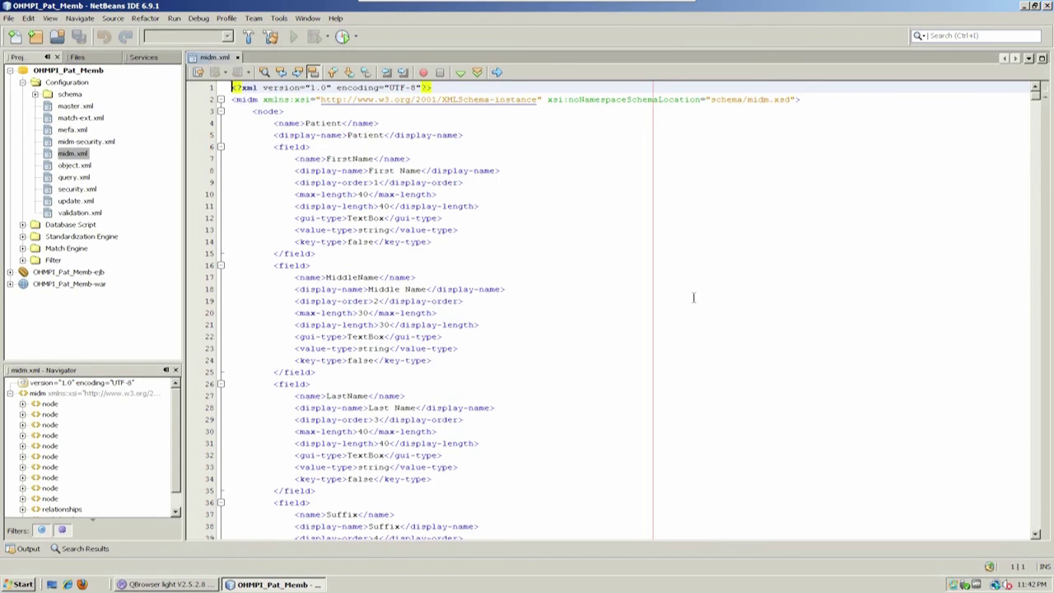
left_click(1038, 110)
mouse_move(1037, 104)
left_mouse_down()
mouse_move(1029, 296)
mouse_move(1016, 349)
mouse_move(1019, 389)
mouse_move(1034, 405)
mouse_move(1035, 534)
mouse_move(1024, 436)
mouse_move(1031, 148)
mouse_move(1046, 89)
left_mouse_up()
left_click(236, 60)
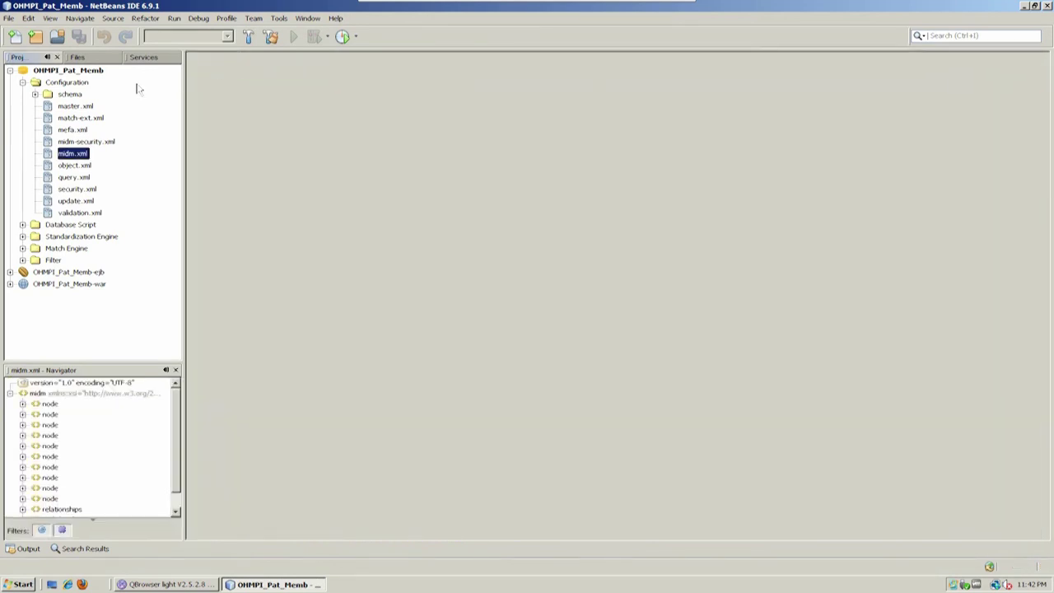
Open the project's Configuration for editing and expand the Patient object in the object definition
left_click(74, 84)
right_click(78, 84)
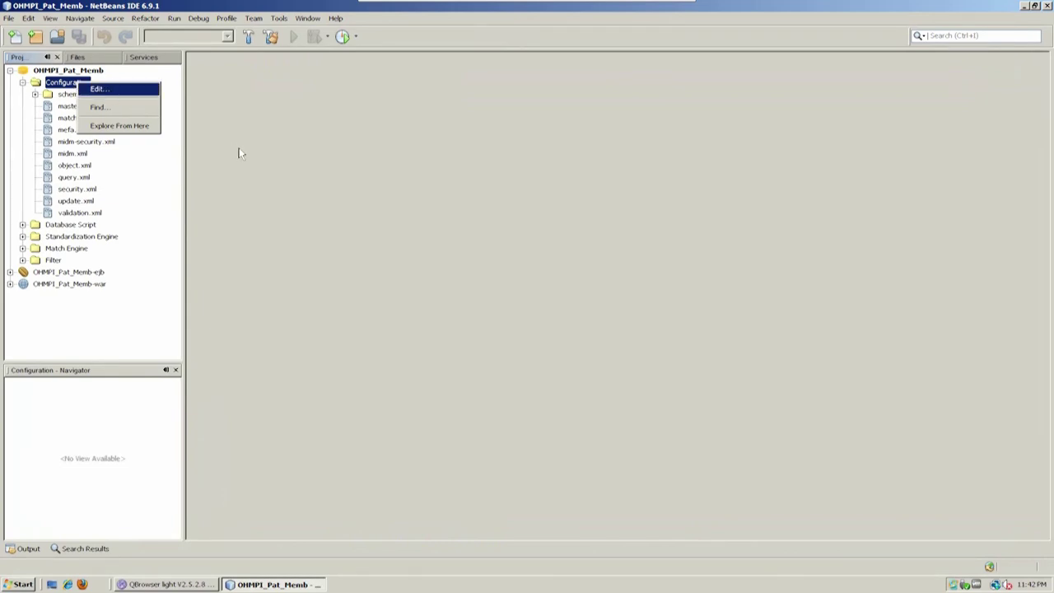
key("Return")
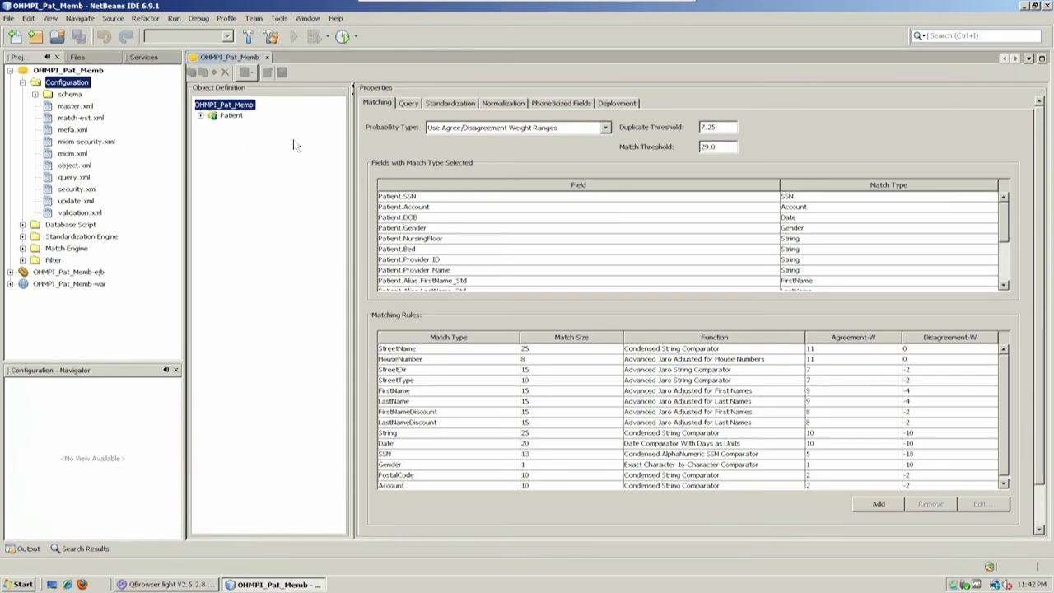
left_click(200, 116)
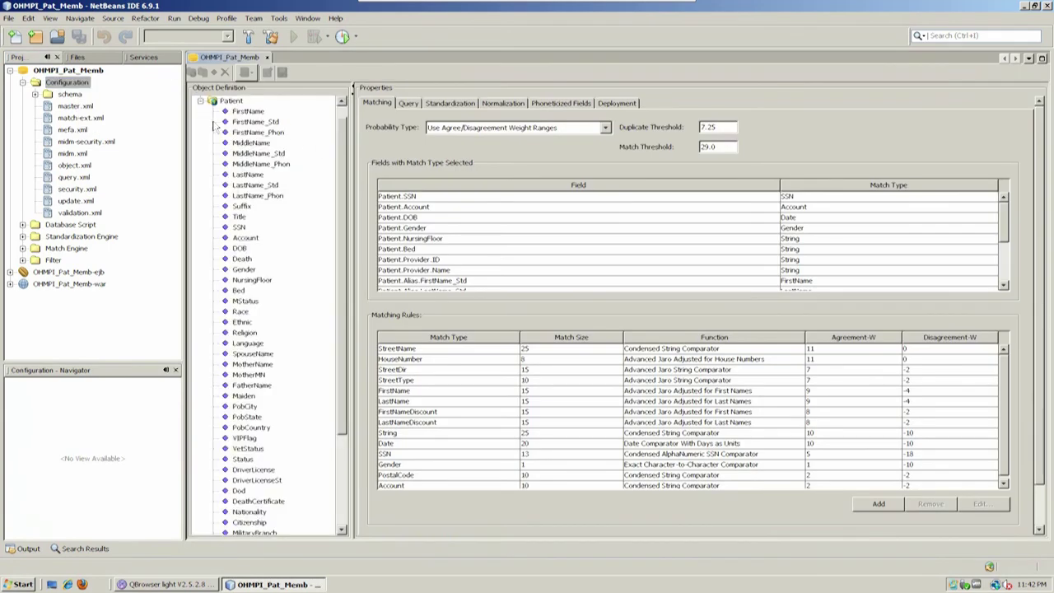
Widen the configuration editor and look through the Patient object's fields and child objects
left_click(342, 101)
left_click_drag(185, 161, 156, 175)
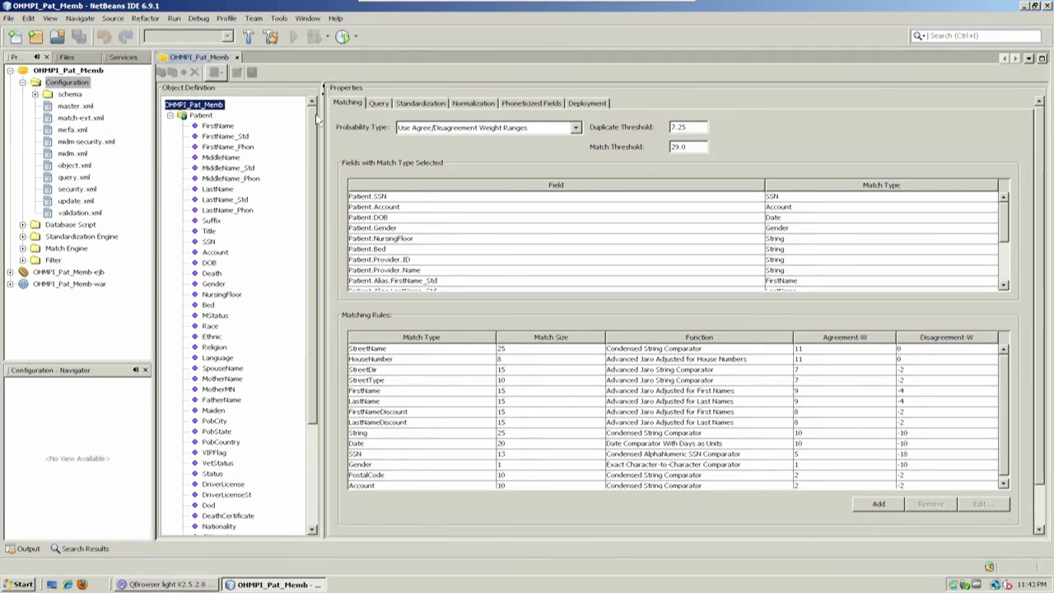
left_click_drag(317, 119, 329, 327)
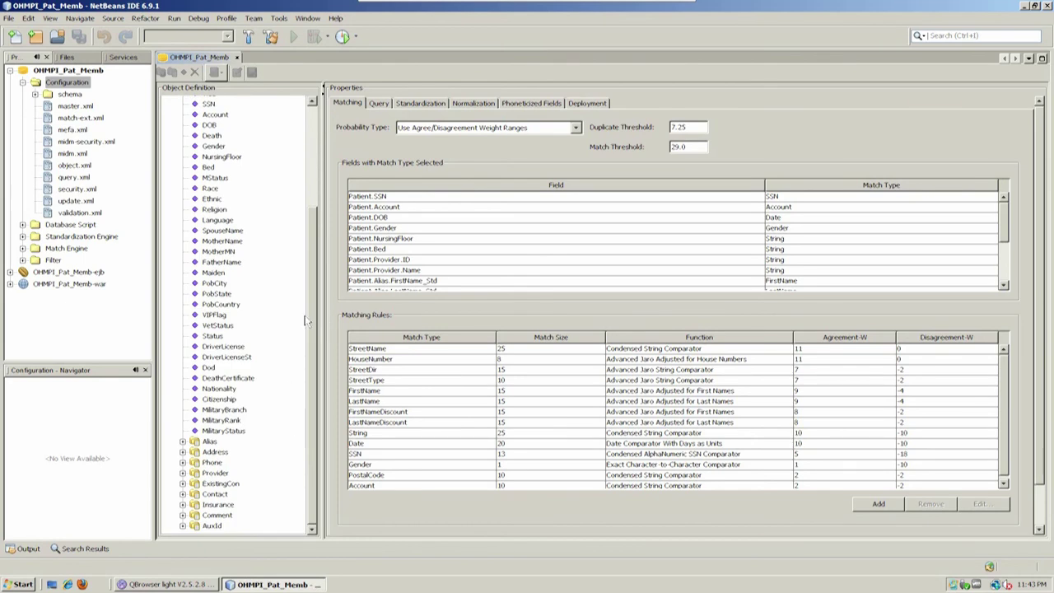
scroll(313, 183, "up", 5)
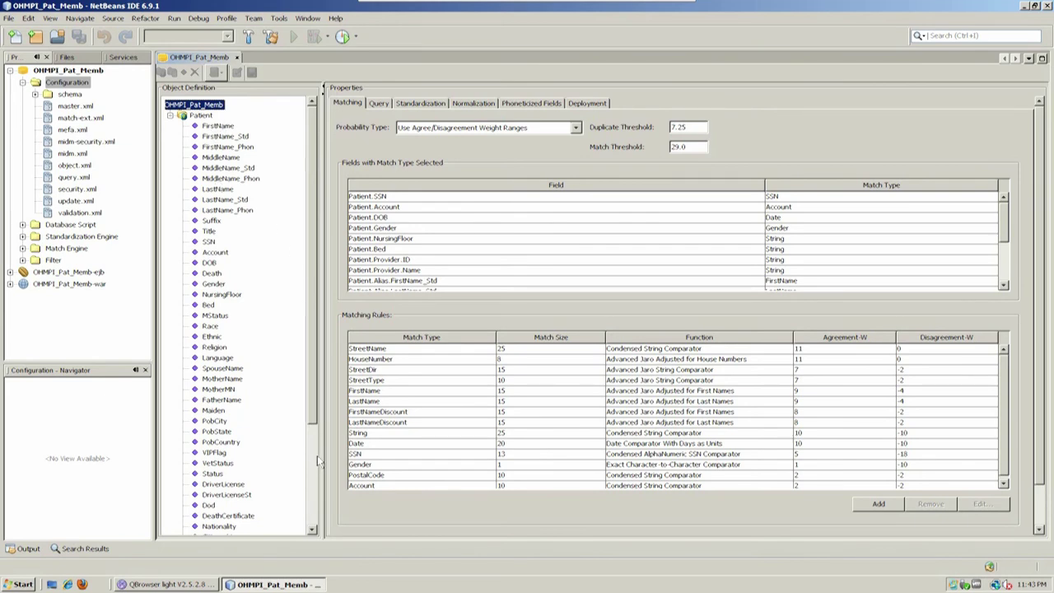
left_click_drag(309, 387, 320, 500)
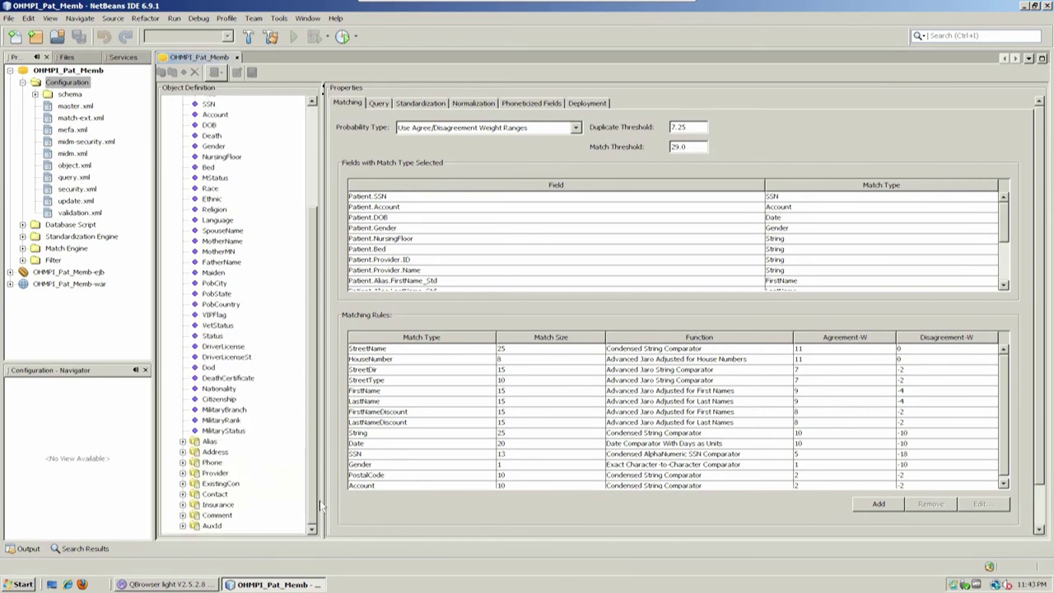
Expand the Alias child object and examine the properties of its FirstName, MiddleName, LastName and MiddleName_Std fields
left_click(210, 443)
left_click(183, 442)
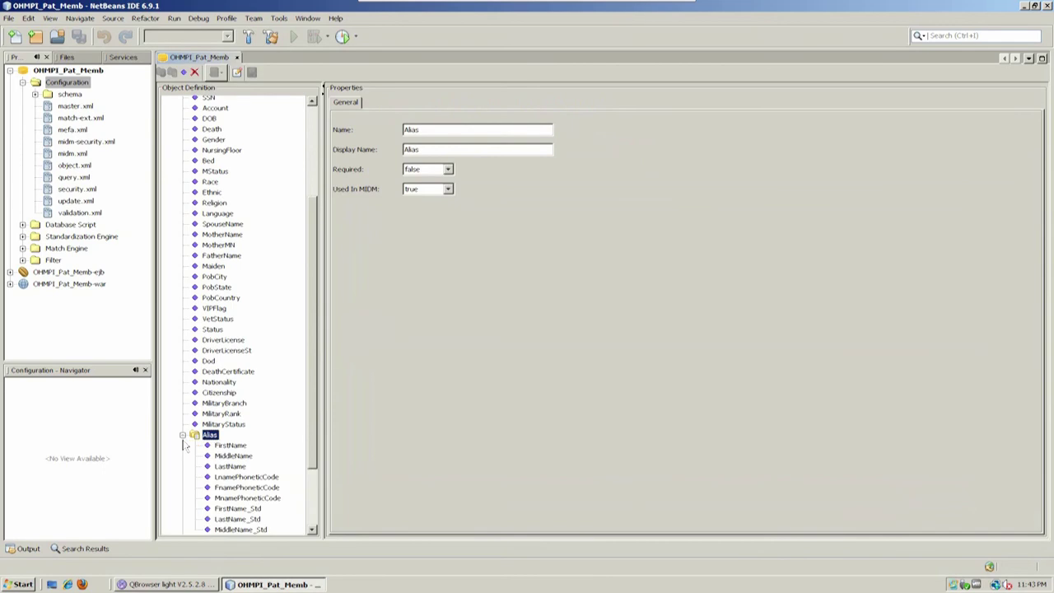
left_click_drag(314, 416, 318, 497)
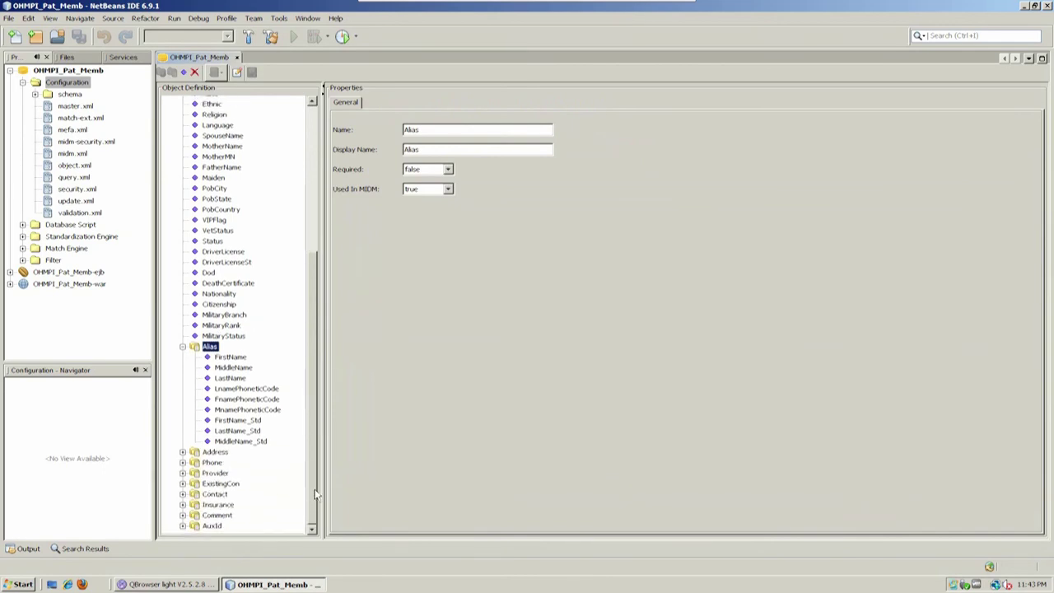
left_click(229, 368)
left_click(228, 357)
left_click(230, 369)
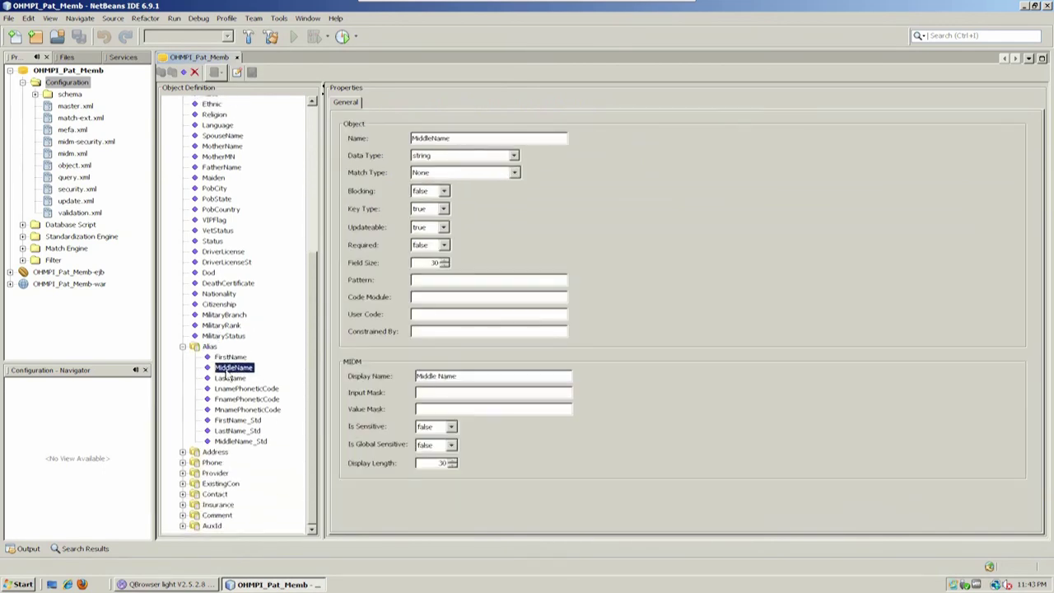
left_click(230, 378)
left_click(232, 441)
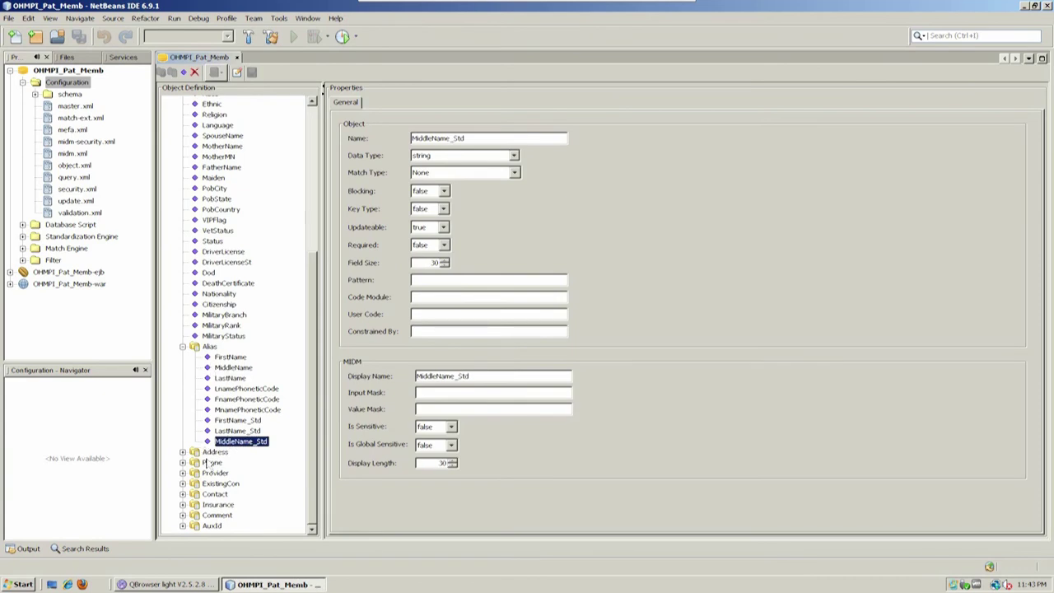
Expand the Insurance child object, view its Employer field's properties, and collapse the object again
left_click(217, 505)
double_click(217, 505)
scroll(257, 452, "down", 1)
left_click(232, 391)
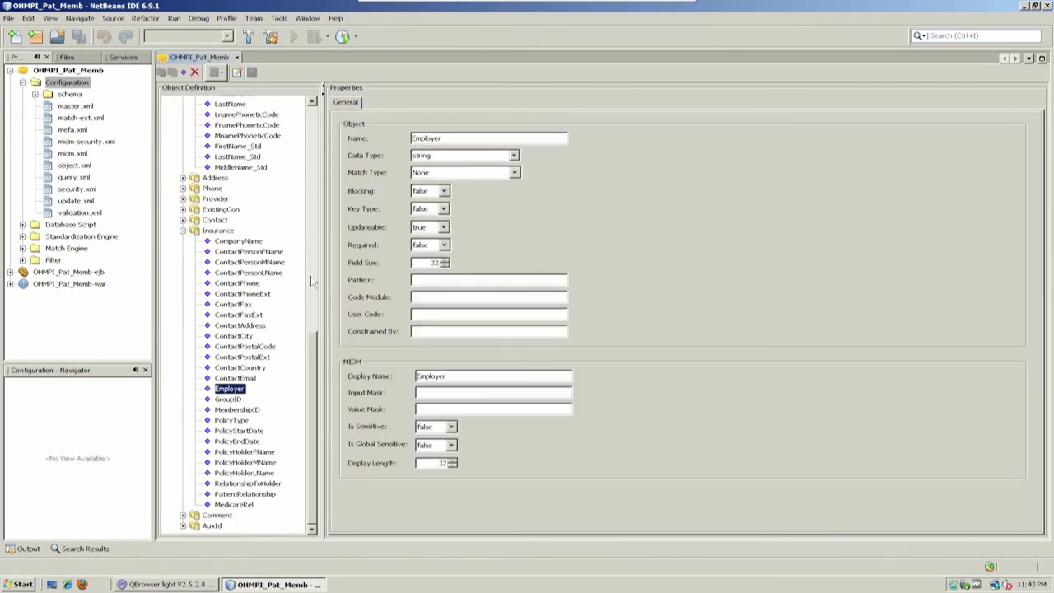
left_click(183, 232)
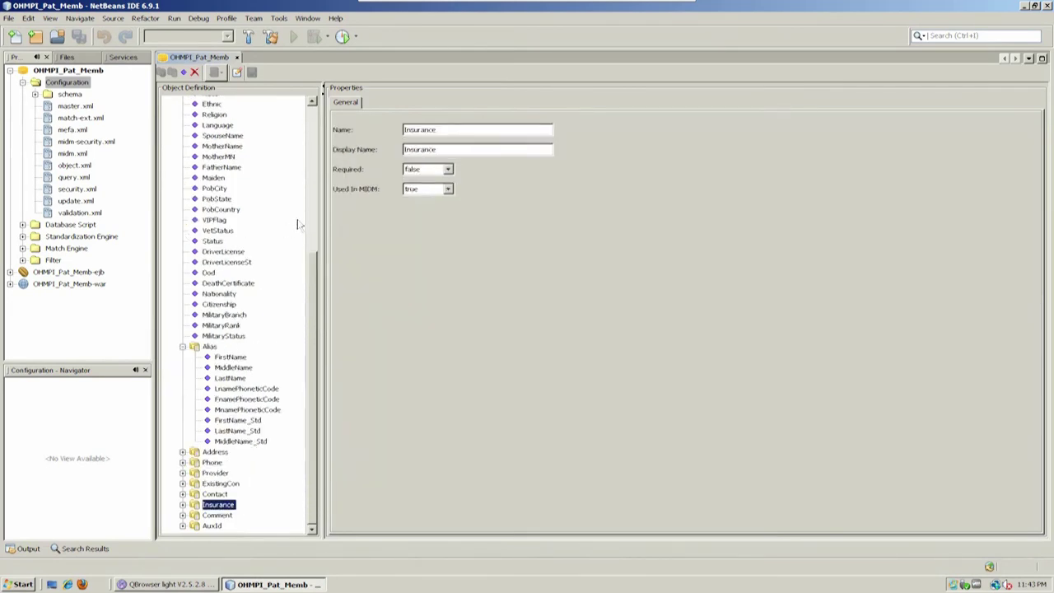
View the matching properties of the OHMPI_Pat_Memb root and the general properties of Patient's FirstName field
left_click(317, 217)
left_click(208, 105)
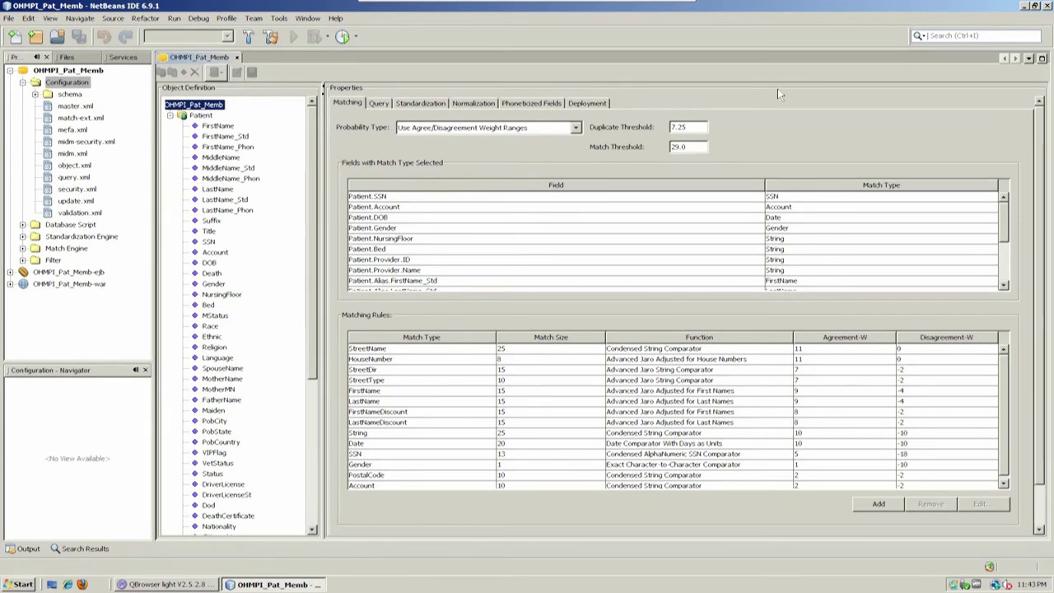
left_click(227, 127)
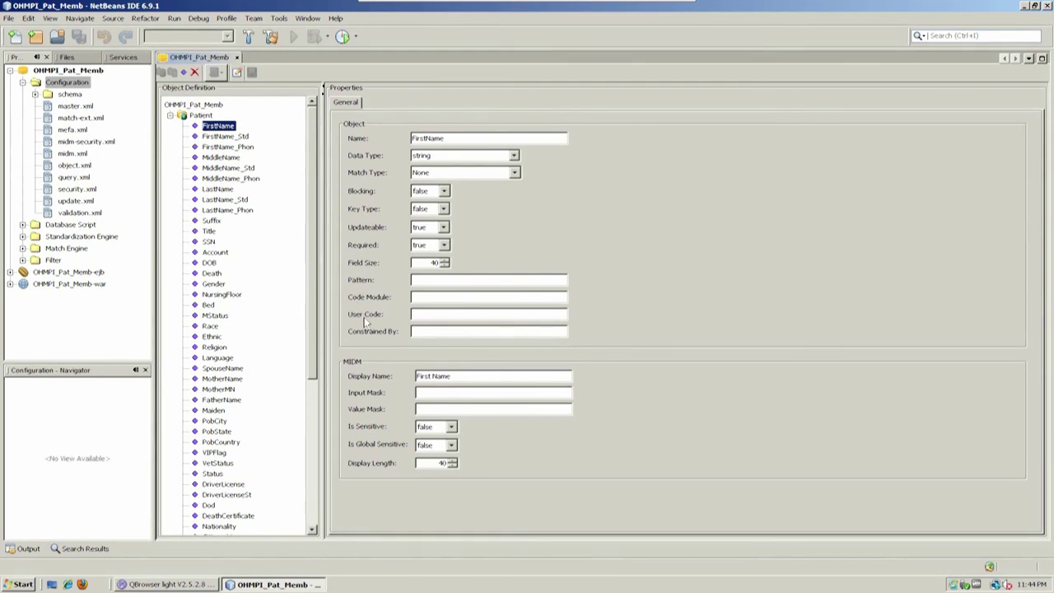
Examine the SSN field's pattern, display name, input mask and value mask in the Patient object
left_click(209, 242)
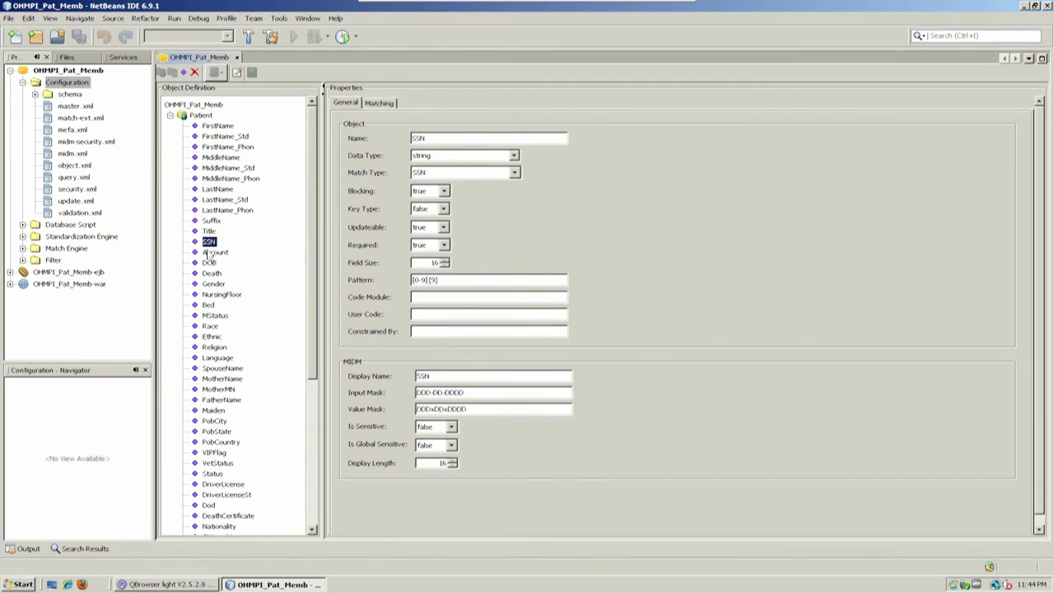
left_click(210, 262)
left_click(209, 242)
left_click_drag(438, 280, 370, 278)
left_click(442, 280)
left_click_drag(425, 280, 451, 283)
left_click_drag(437, 374, 388, 380)
left_click_drag(477, 408, 403, 405)
left_click_drag(485, 394, 386, 392)
left_click(493, 394)
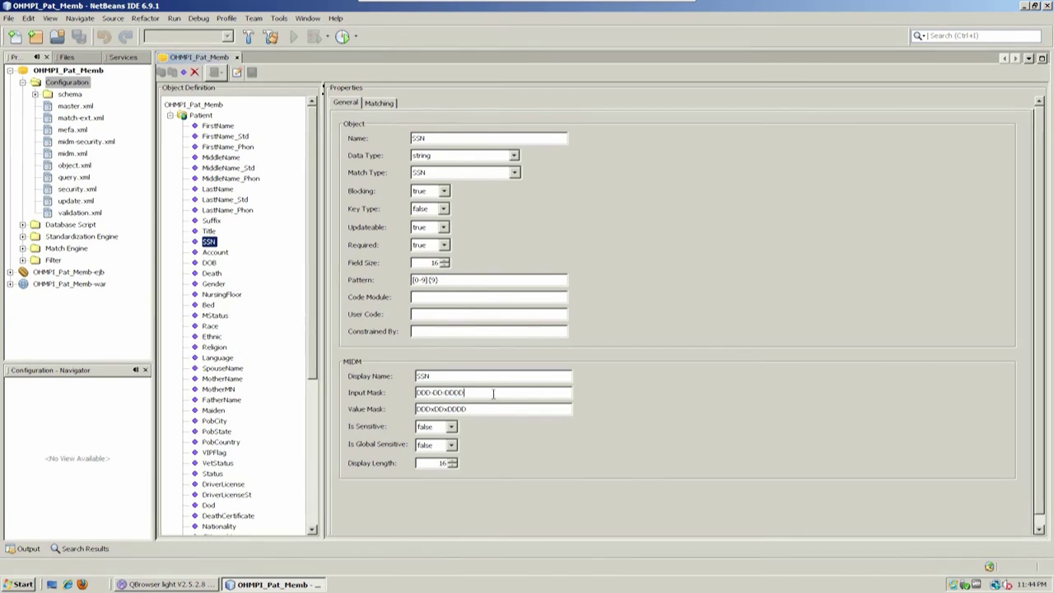
left_click(431, 392)
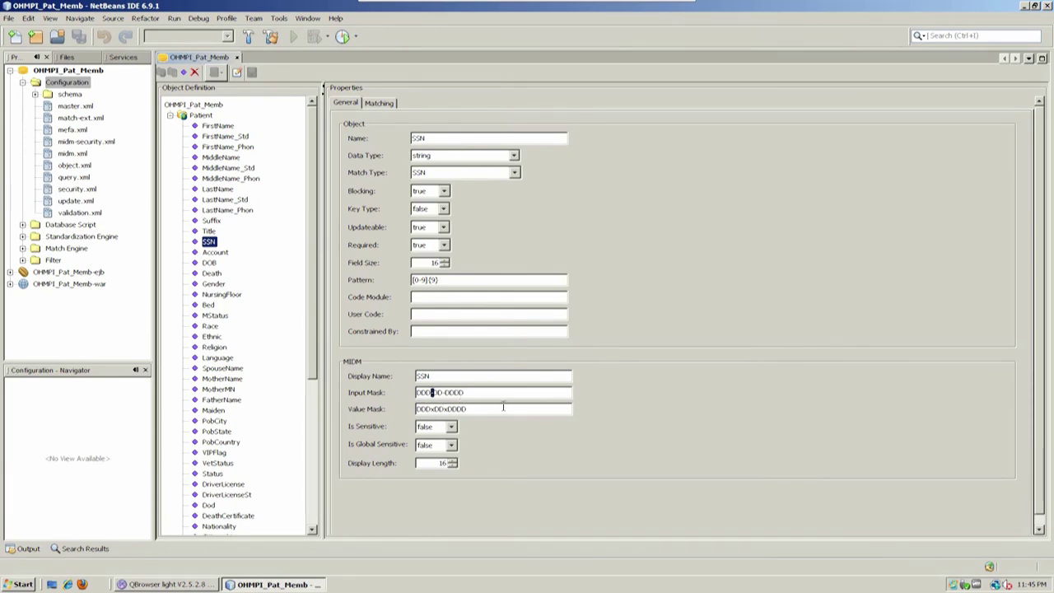
left_click_drag(496, 408, 404, 411)
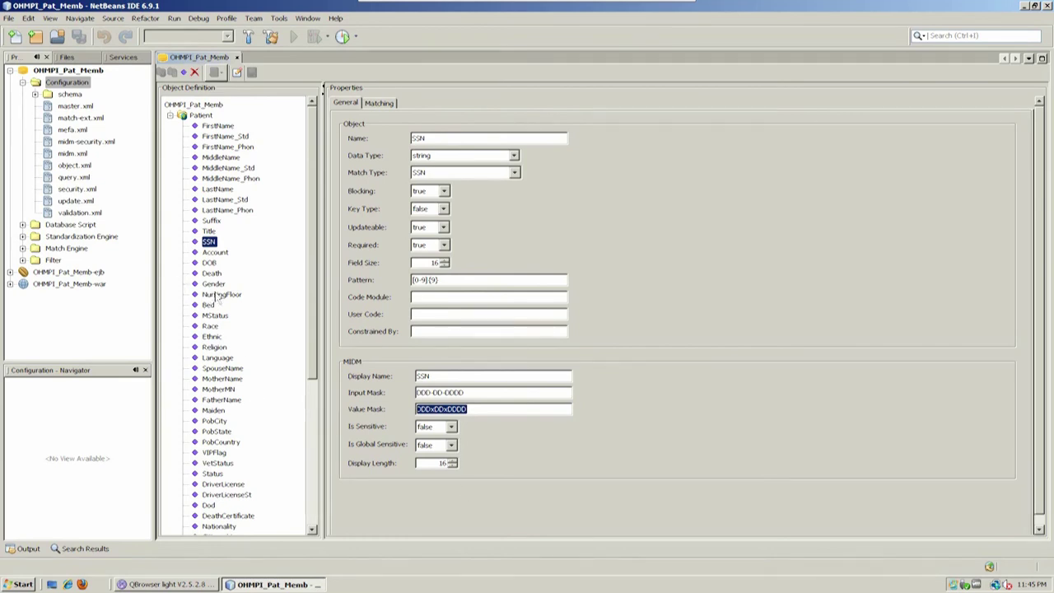
Add a new field directly below Title in the Patient object and try to name it "New Field"
left_click(219, 129)
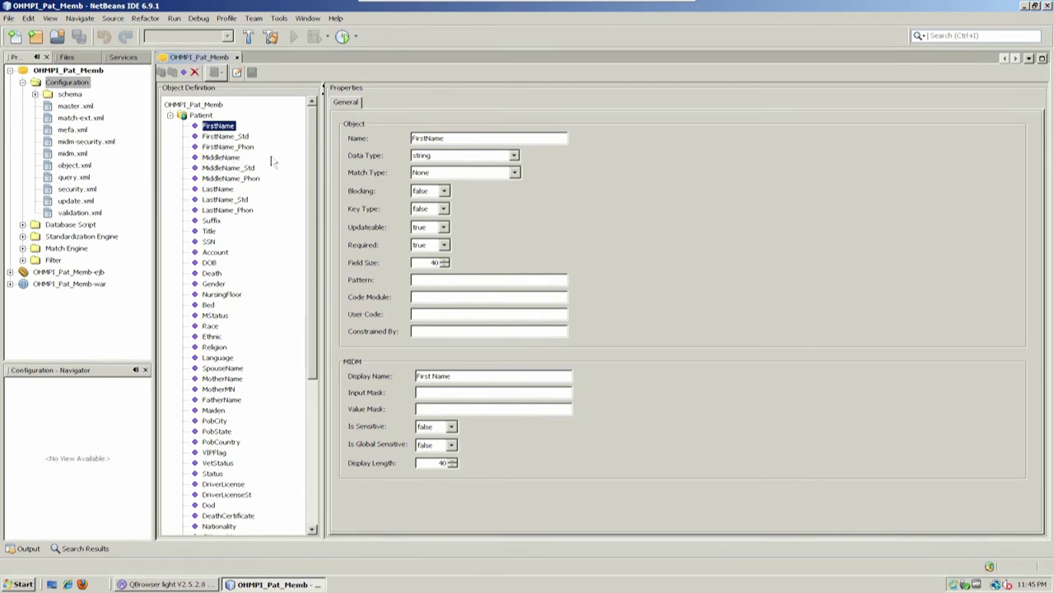
mouse_move(314, 129)
left_mouse_down()
mouse_move(317, 211)
mouse_move(329, 128)
left_mouse_up()
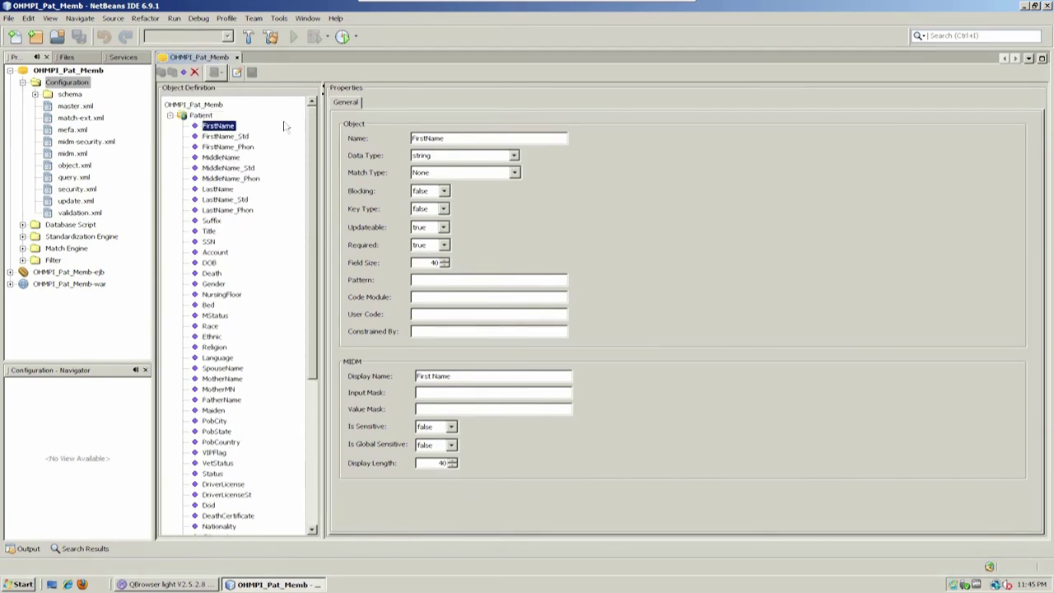
left_click(209, 232)
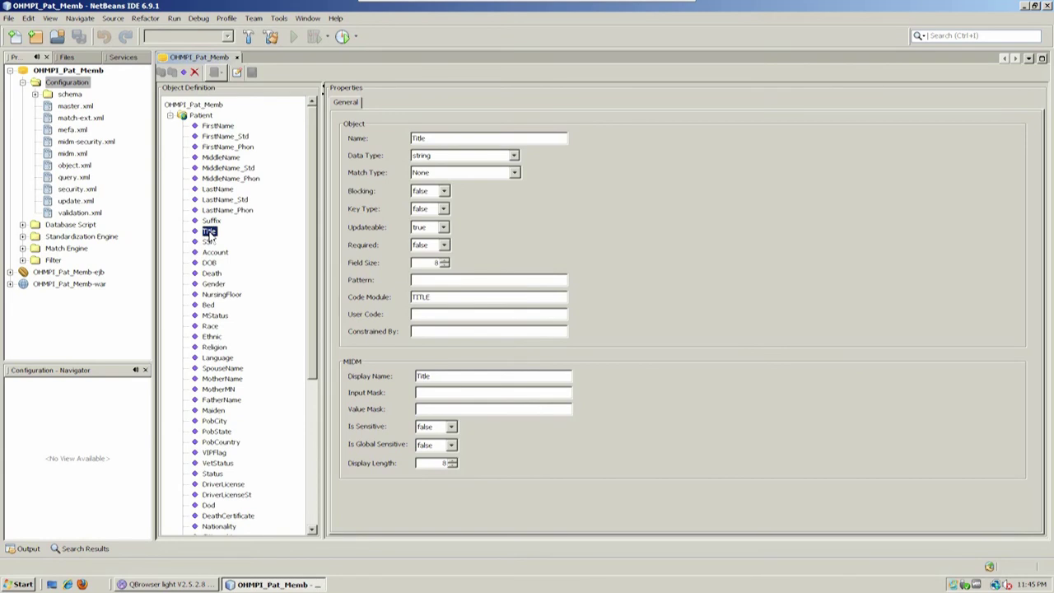
right_click(210, 234)
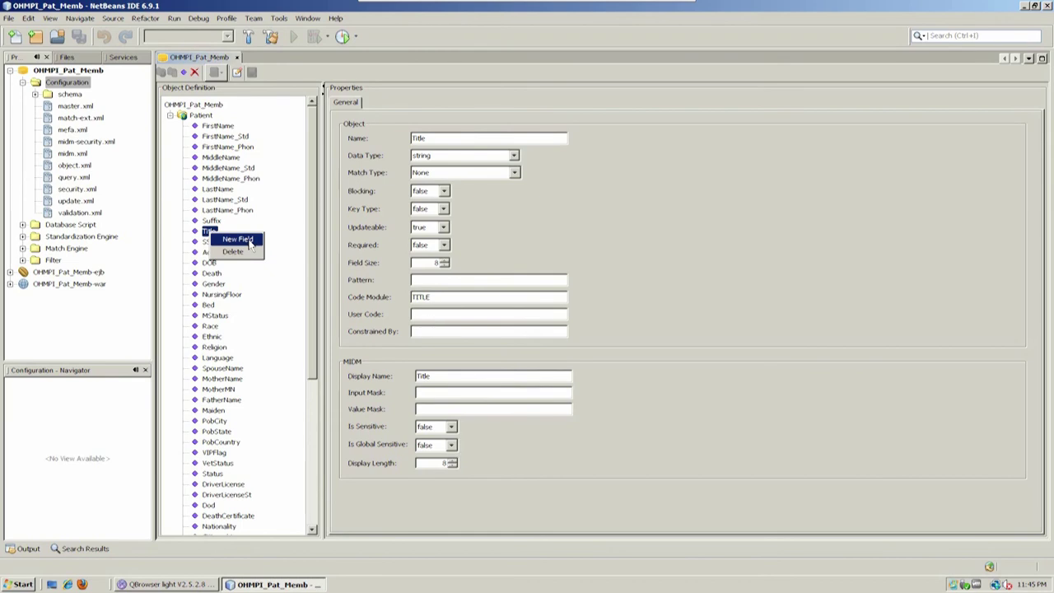
left_click(249, 242)
left_click(216, 242)
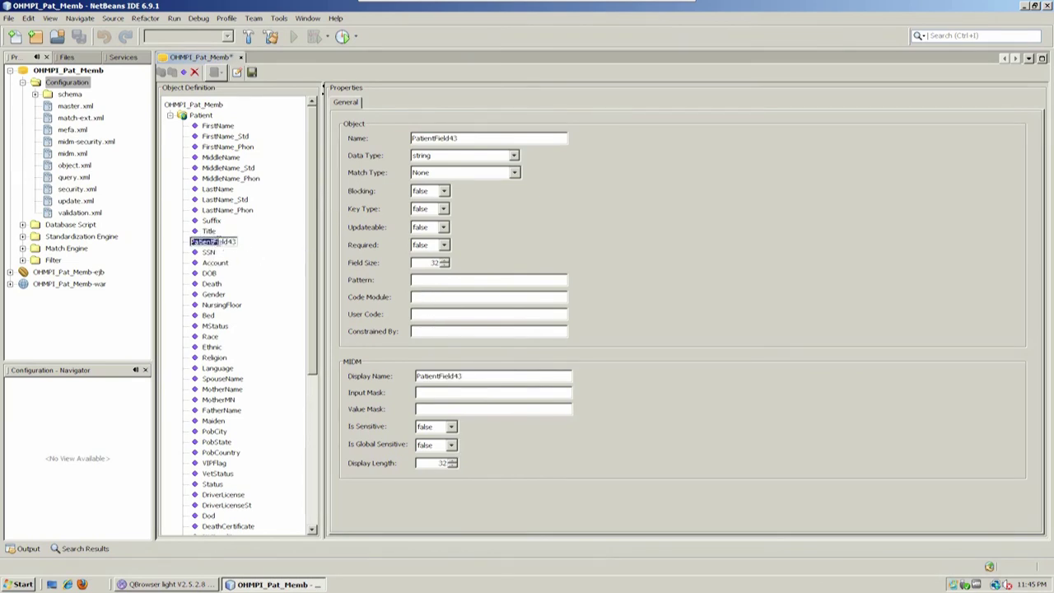
left_click(220, 238)
double_click(220, 241)
type("New Field")
key("Return")
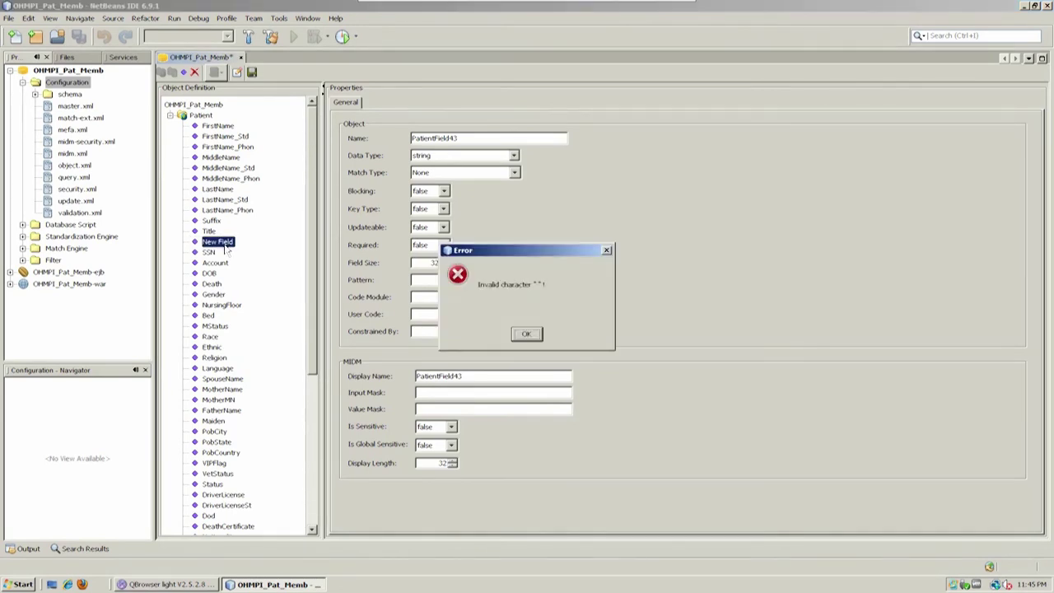
Dismiss the naming error and rename the new Patient field as NewField
key("Return")
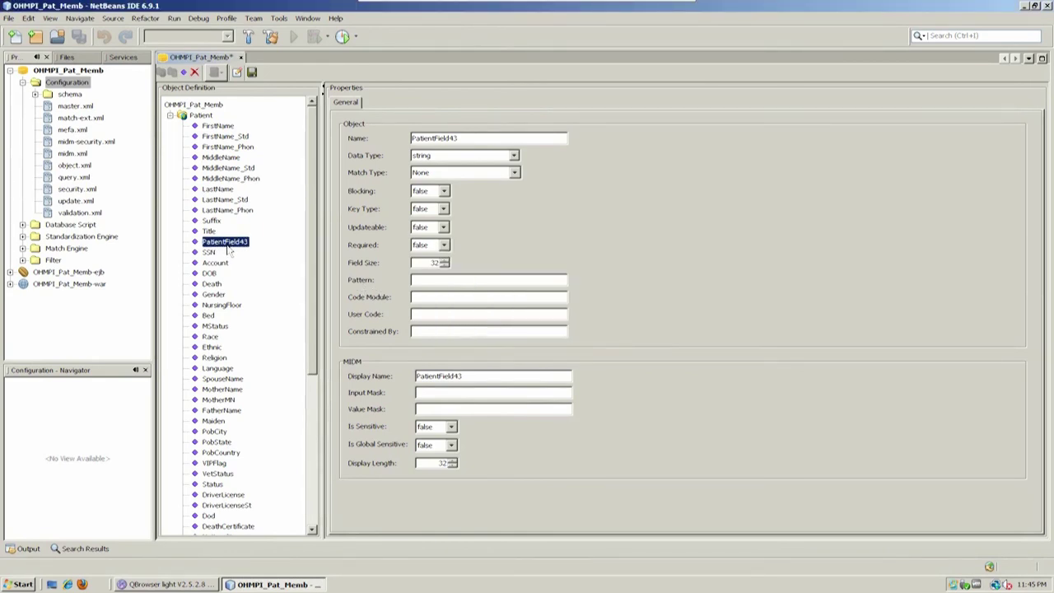
left_click(228, 243)
type("NewField")
key("Return")
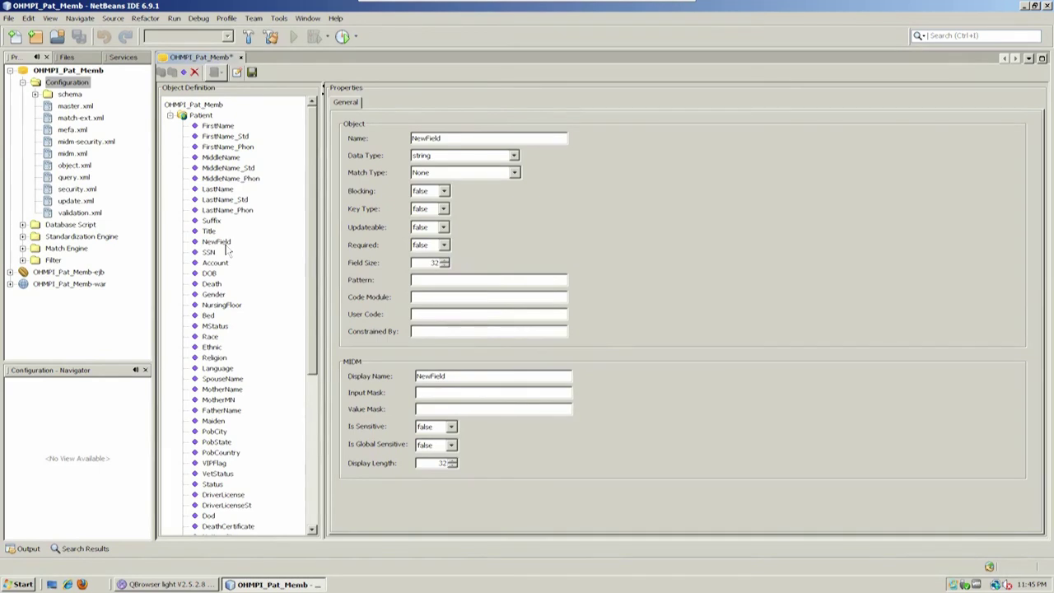
Delete the NewField field from the Patient object and confirm its removal
left_click(221, 243)
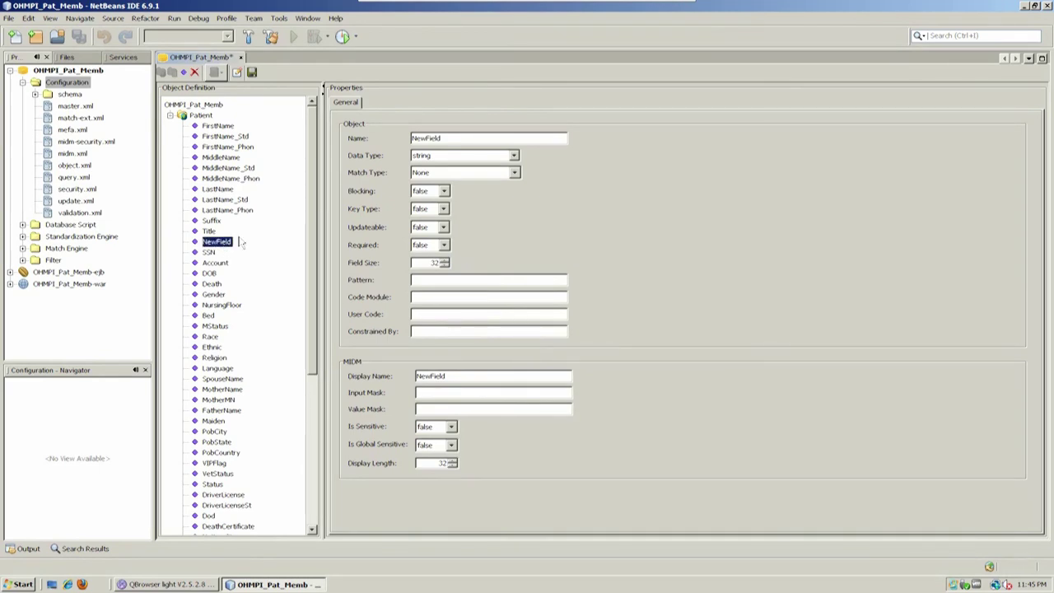
right_click(233, 241)
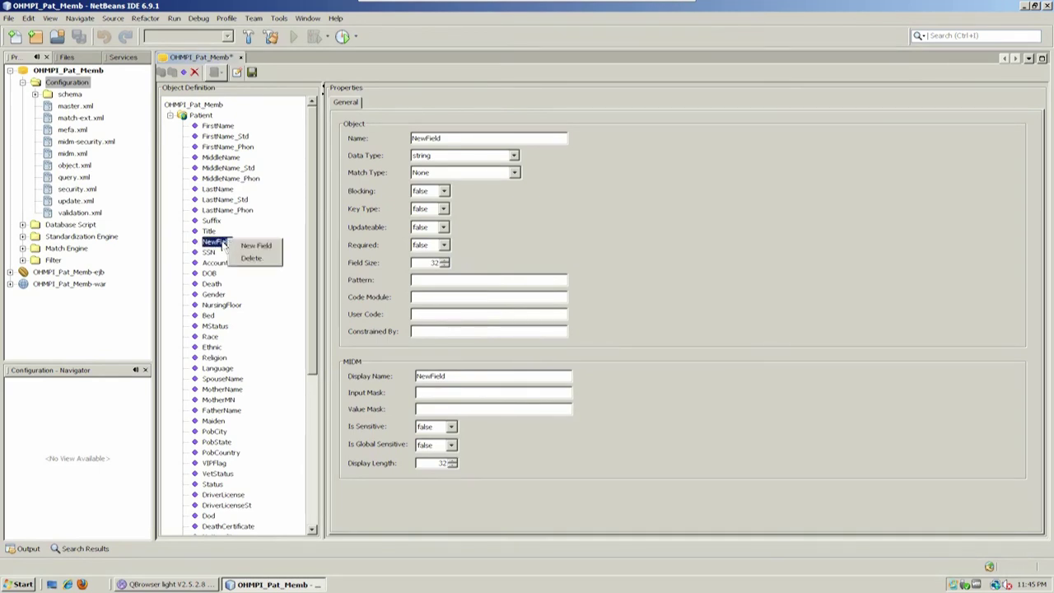
left_click(251, 258)
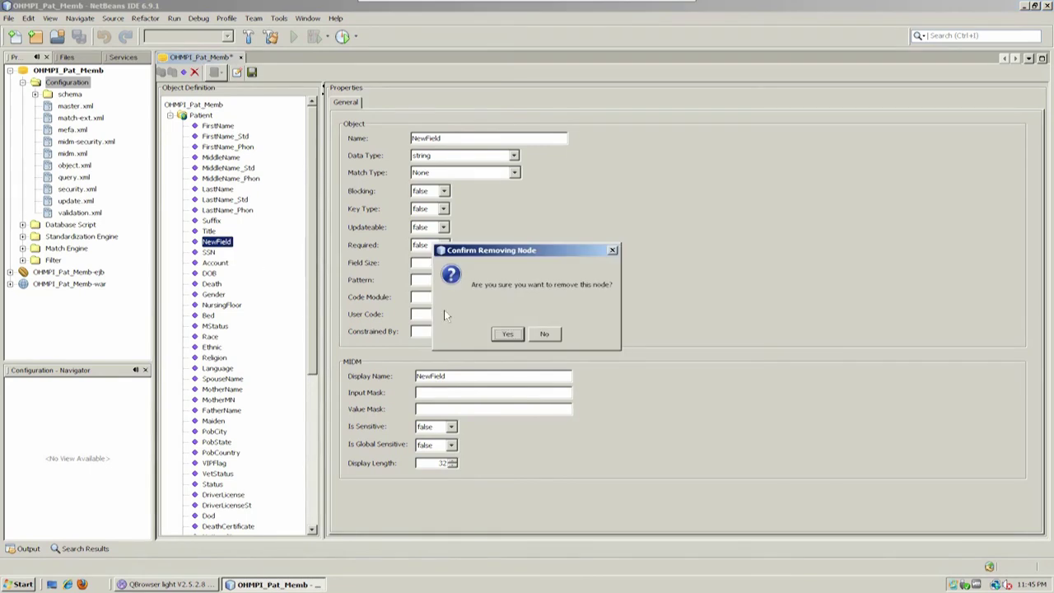
left_click(508, 333)
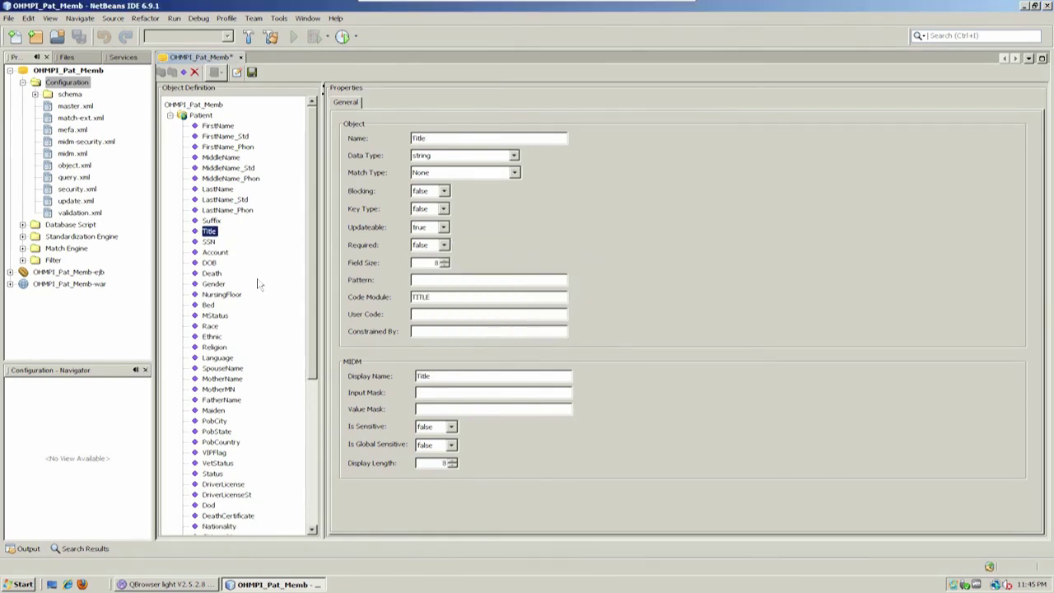
Delete the DriverLicenseSt field from the Patient object and confirm its removal
left_click_drag(317, 362, 316, 414)
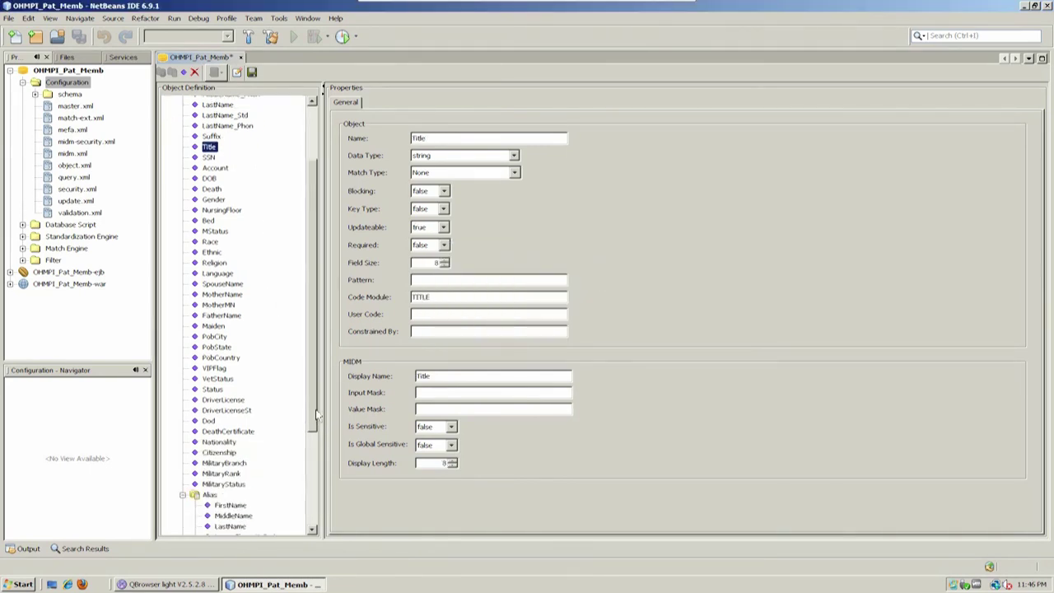
left_click(211, 422)
left_click(220, 411)
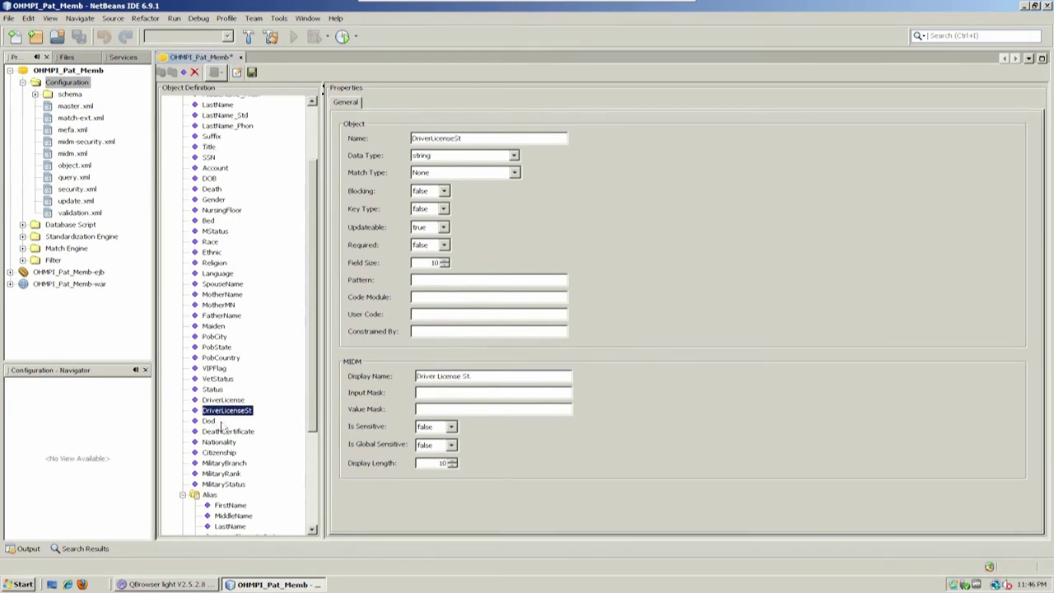
right_click(224, 410)
left_click(240, 430)
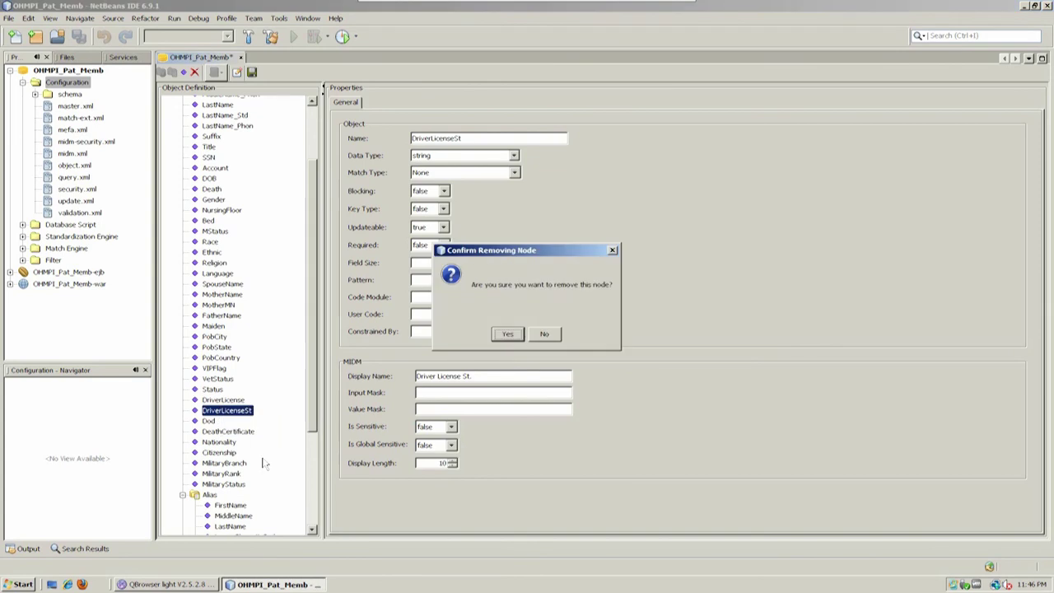
left_click(507, 334)
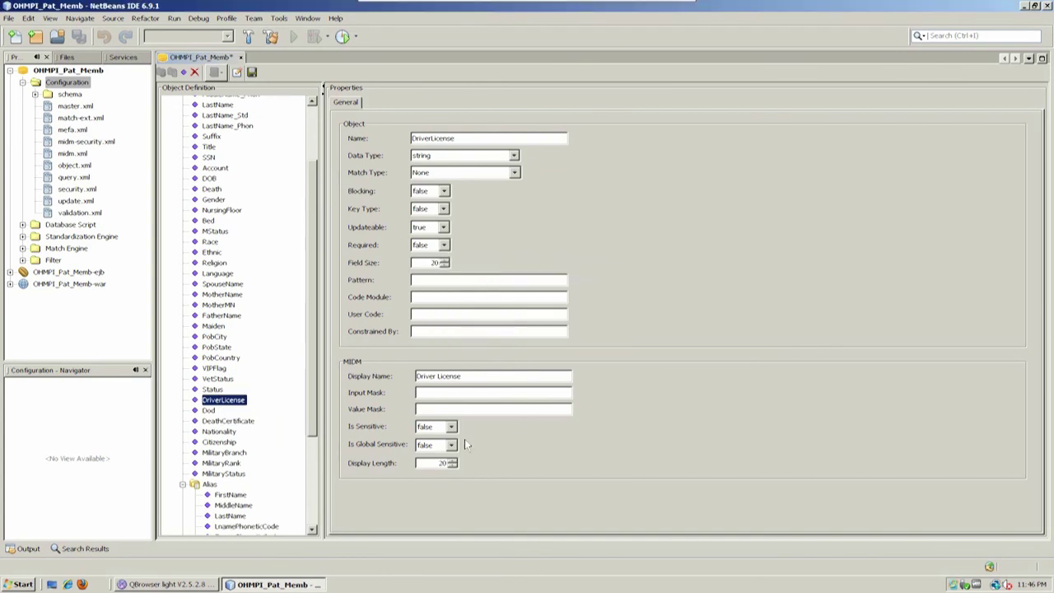
View the matching properties of the OHMPI_Pat_Memb root and find the matching rule used by Patient.DOB
left_click_drag(317, 398, 313, 300)
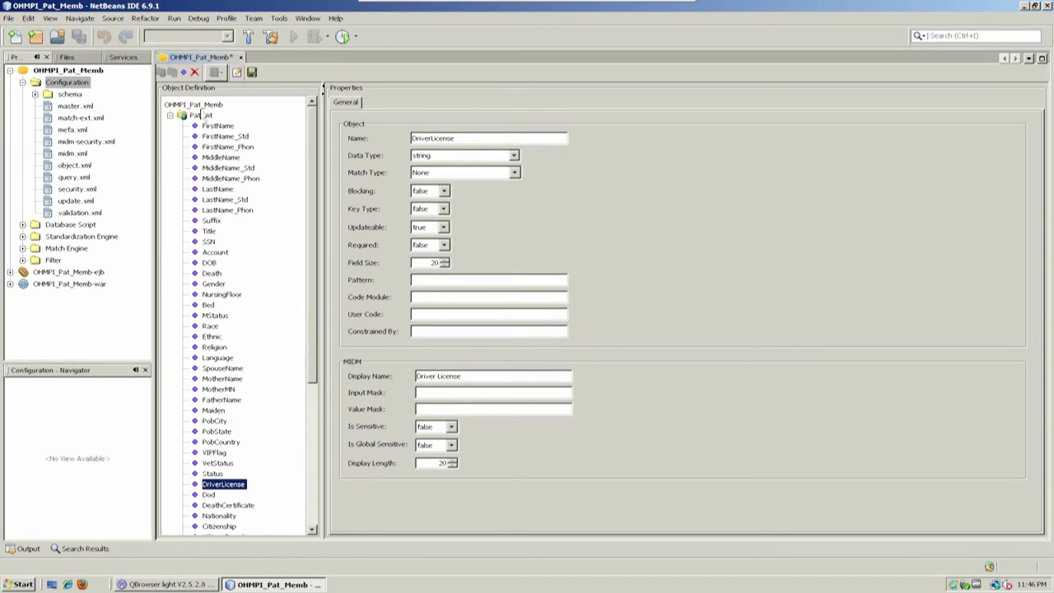
left_click(201, 107)
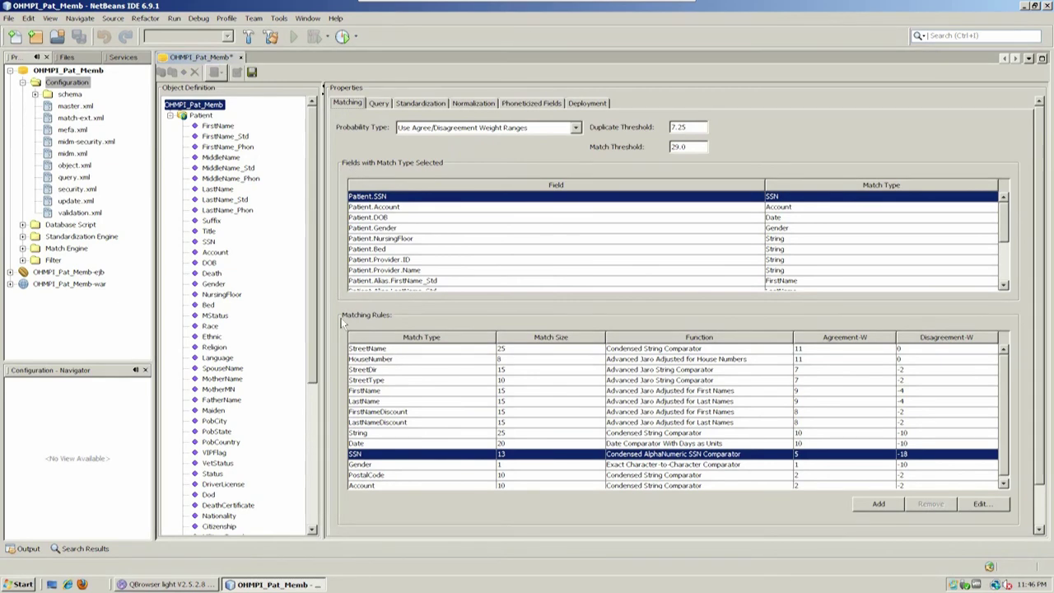
scroll(1039, 338, "down", 2)
scroll(1039, 337, "up", 2)
mouse_move(1005, 216)
left_mouse_down()
mouse_move(1010, 274)
mouse_move(1013, 211)
left_mouse_up()
left_click(405, 218)
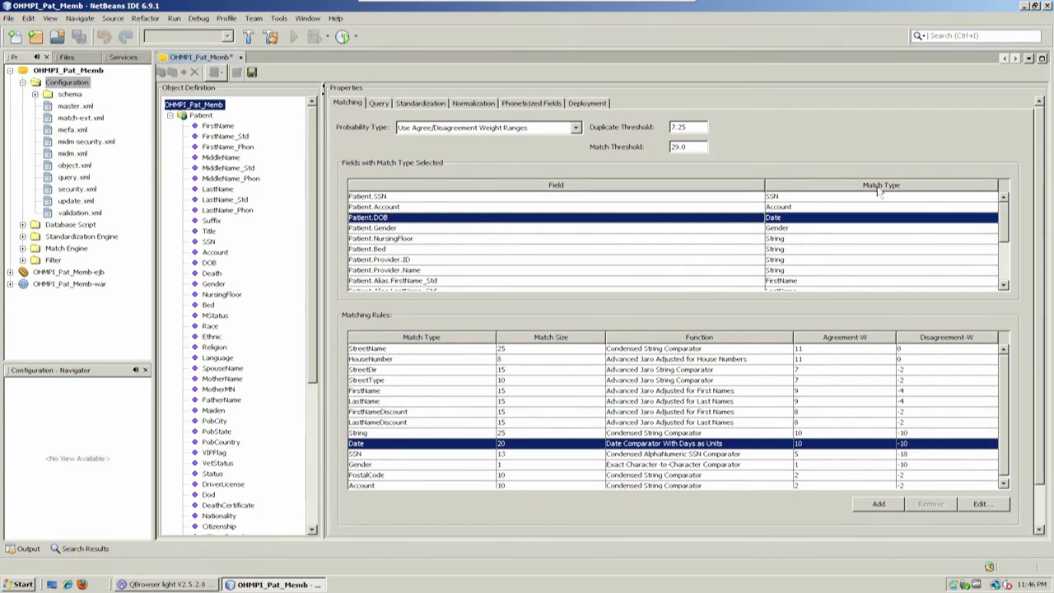
Open the Date matching rule and examine the comparator functions available for it, keeping the current function
double_click(406, 446)
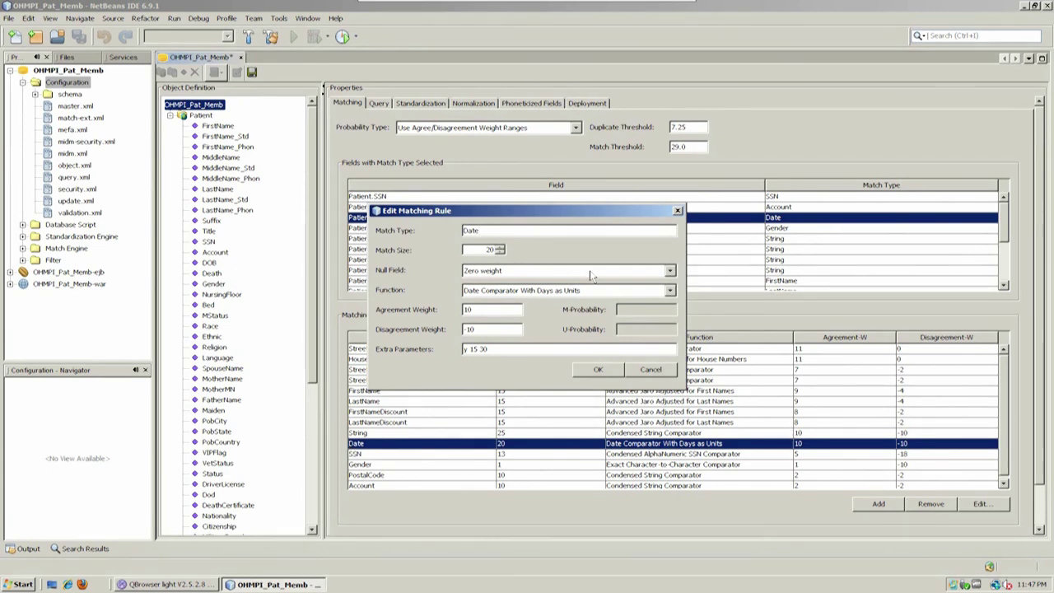
left_click(484, 292)
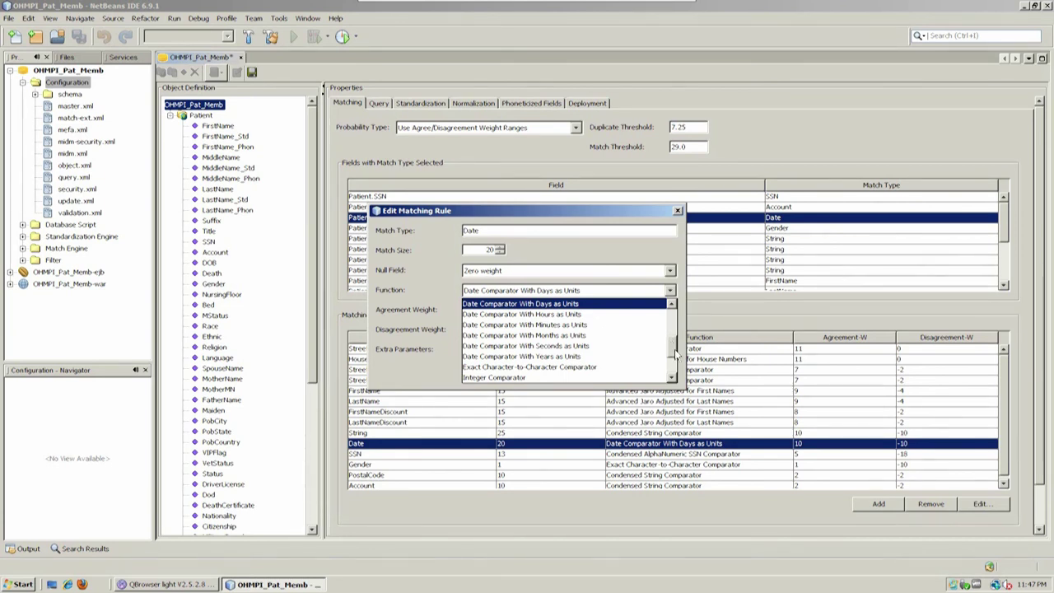
scroll(675, 352, "up", 2)
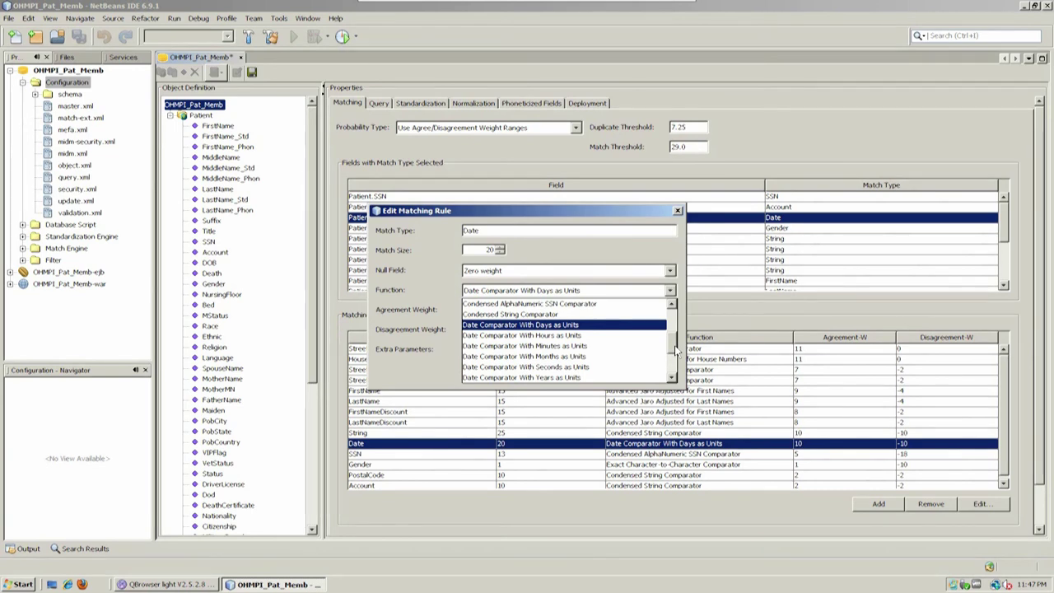
scroll(675, 352, "up", 3)
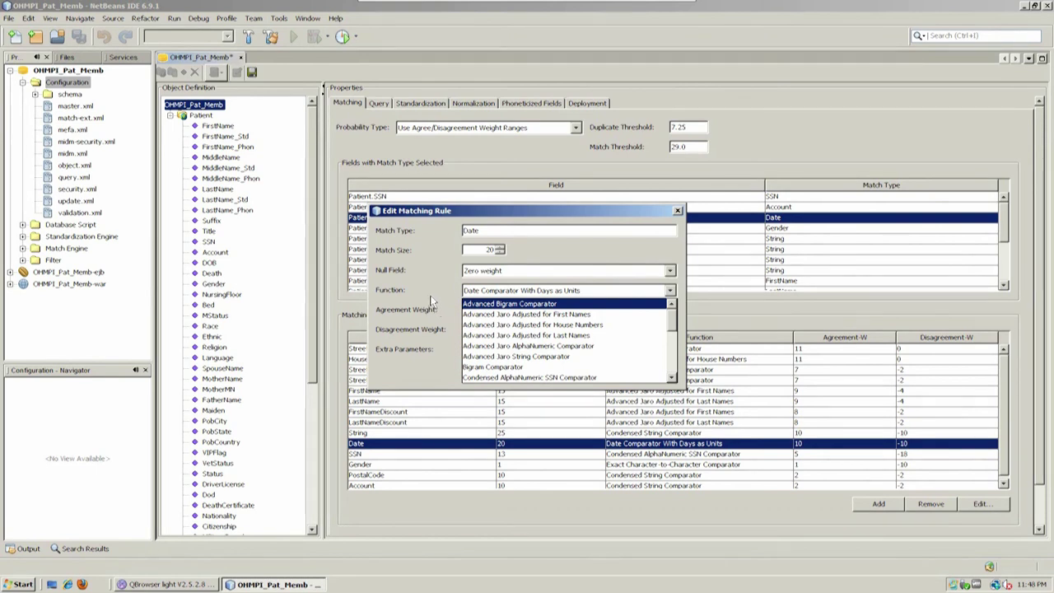
left_click(674, 344)
scroll(674, 346, "down", 3)
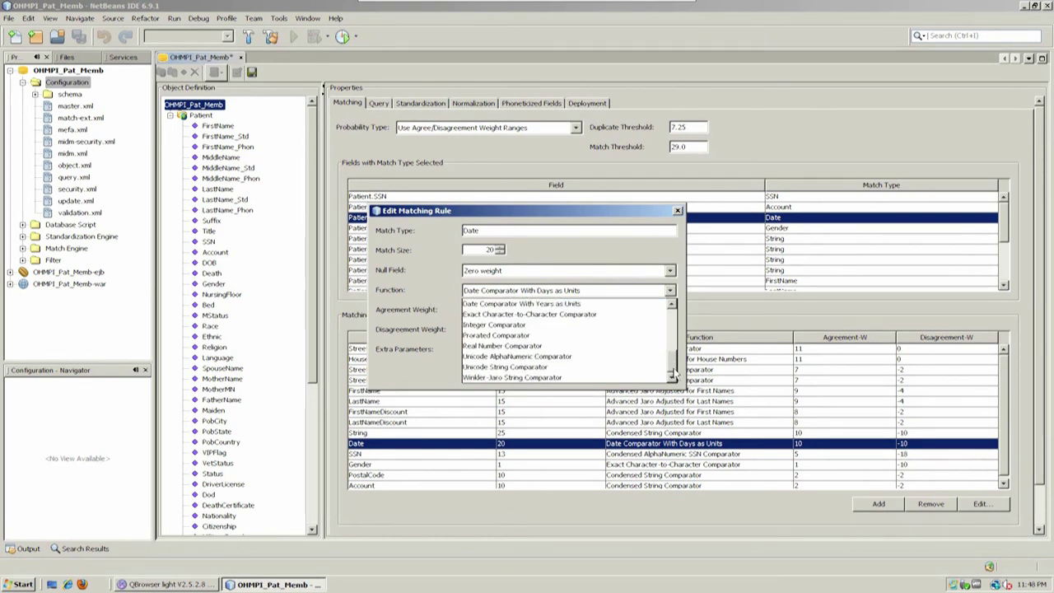
left_click(674, 346)
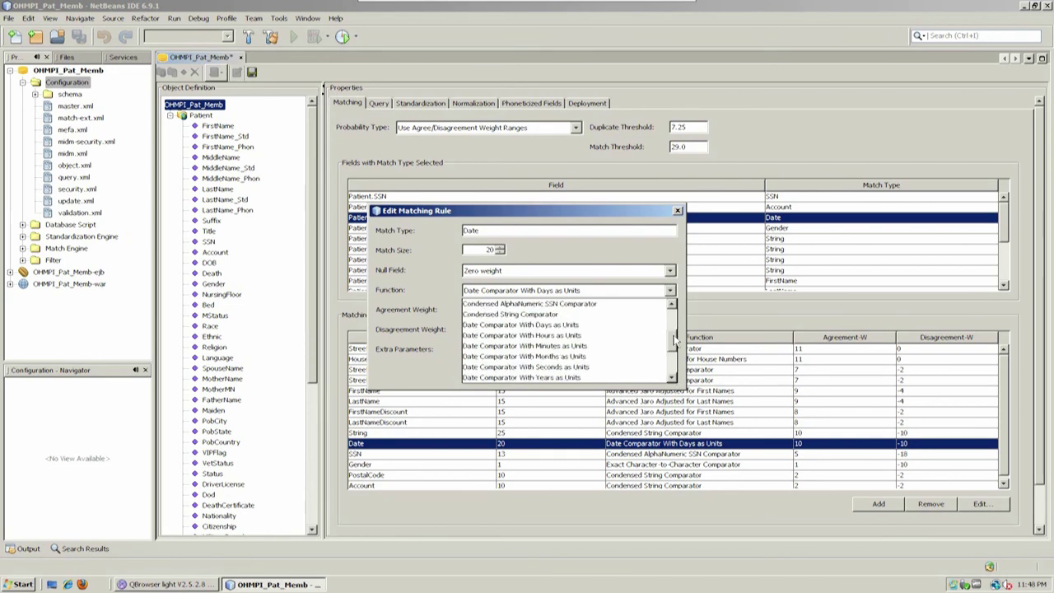
left_click_drag(674, 346, 673, 356)
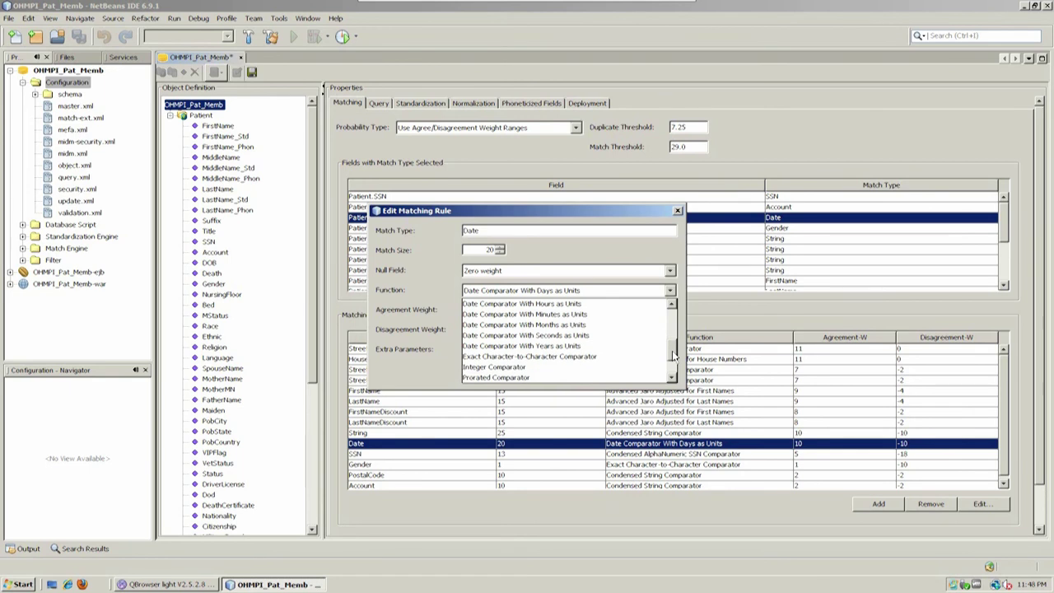
left_click_drag(674, 356, 674, 325)
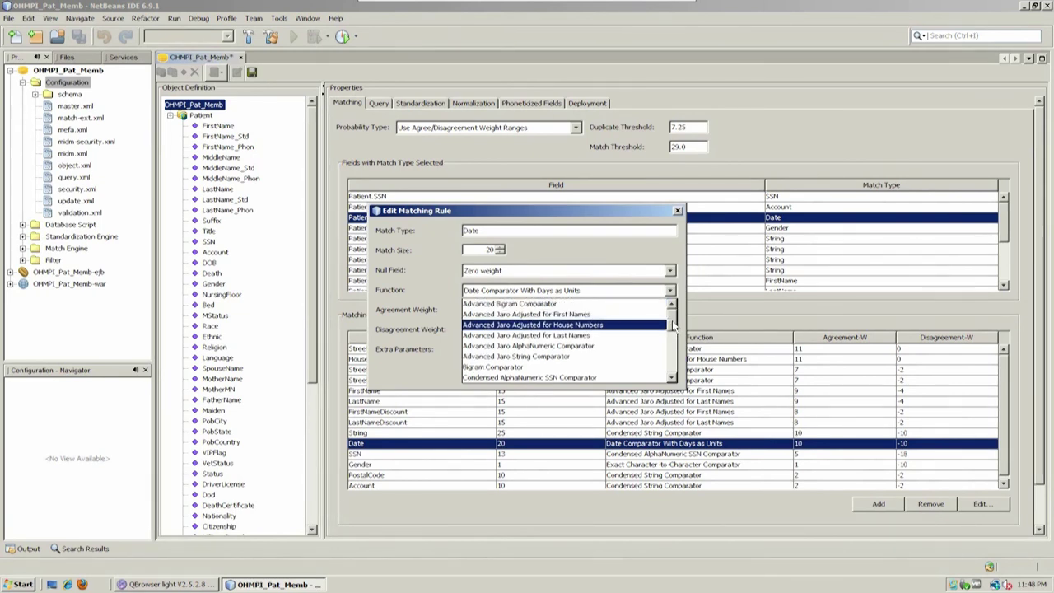
left_click(643, 239)
left_click(606, 291)
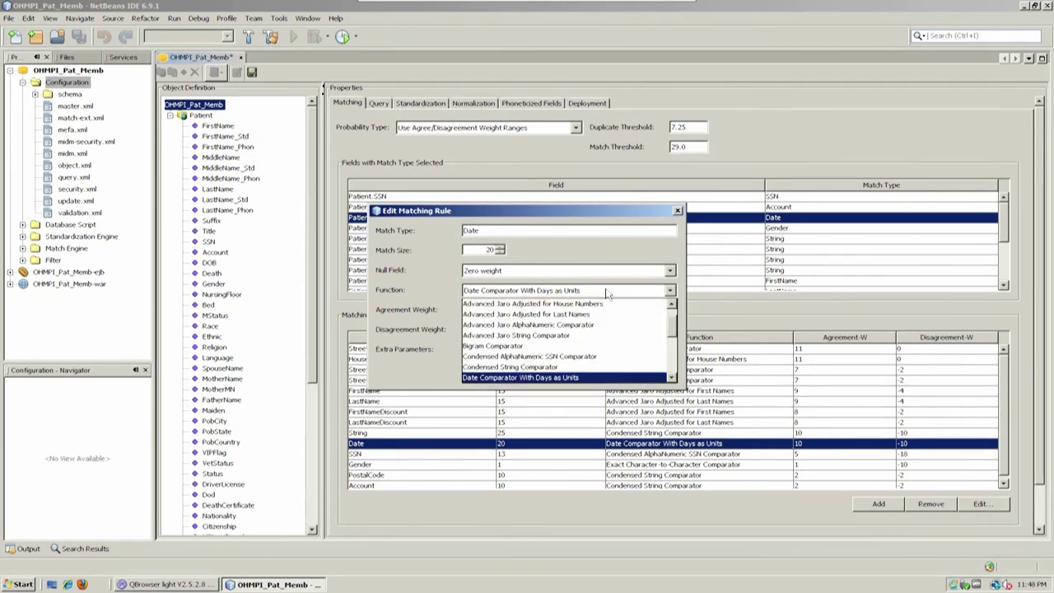
left_click(577, 256)
Examine the Date matching rule's agreement weight, disagreement weight and extra parameters, and close the rule without changes
left_click_drag(486, 311, 434, 315)
left_click_drag(492, 329, 465, 330)
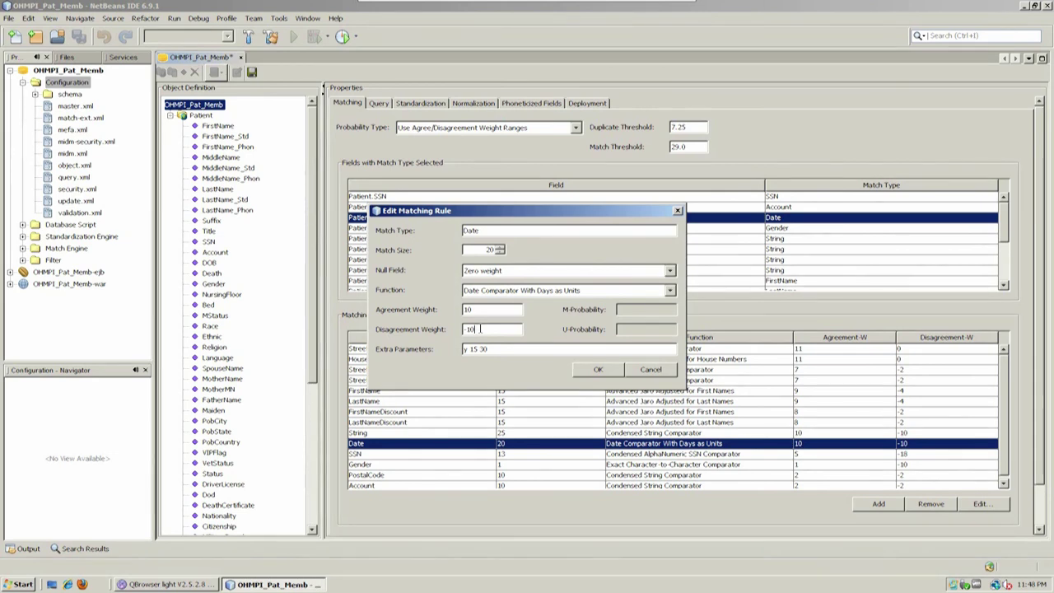
left_click_drag(485, 311, 404, 296)
left_click_drag(487, 327, 414, 334)
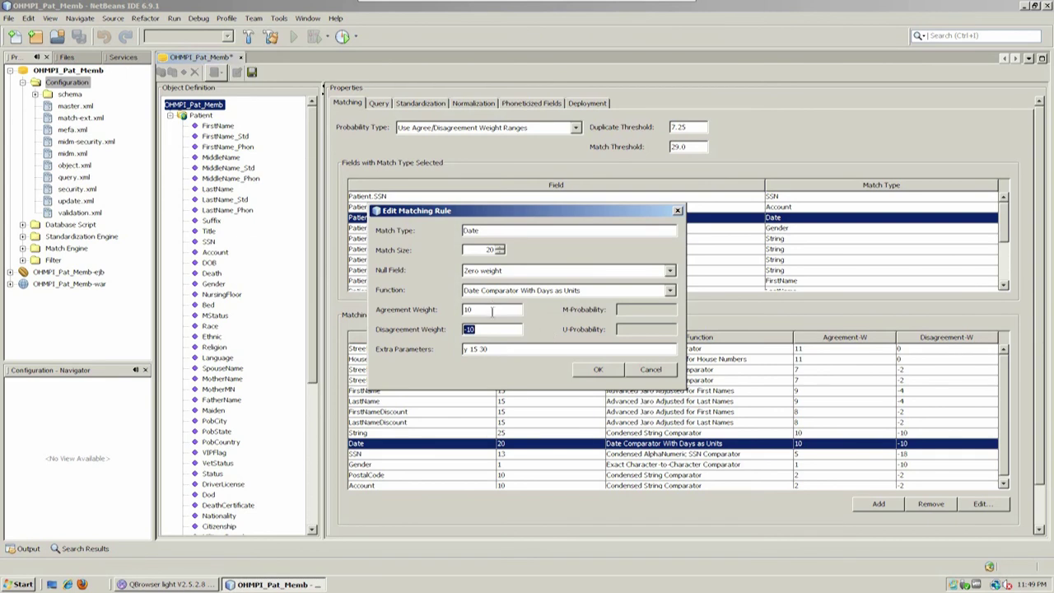
left_click_drag(492, 310, 381, 306)
left_click(495, 330)
left_click_drag(495, 330, 465, 330)
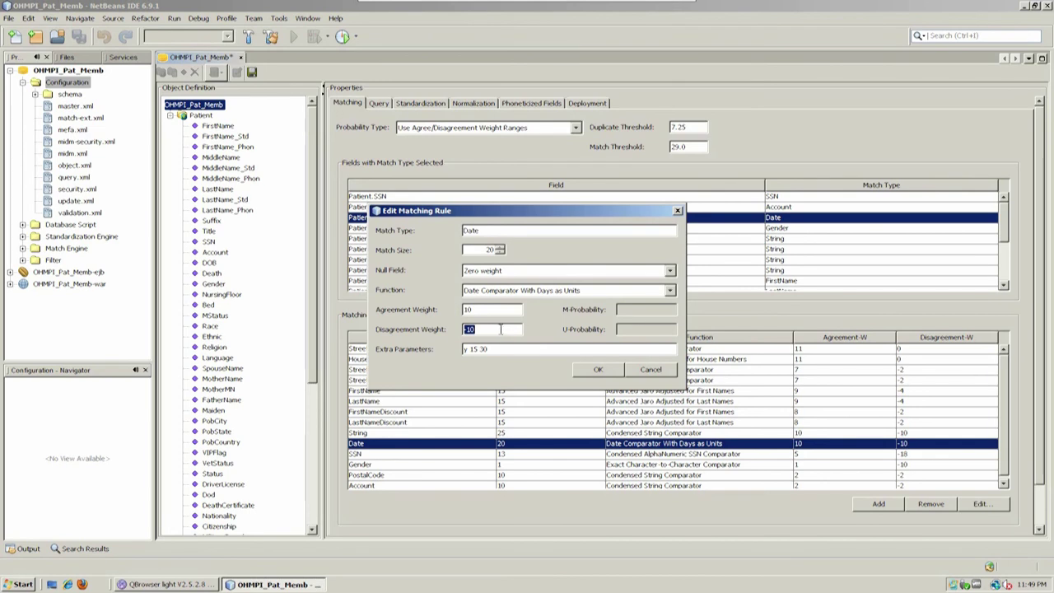
left_click_drag(498, 351, 434, 348)
left_click(639, 370)
left_click(640, 372)
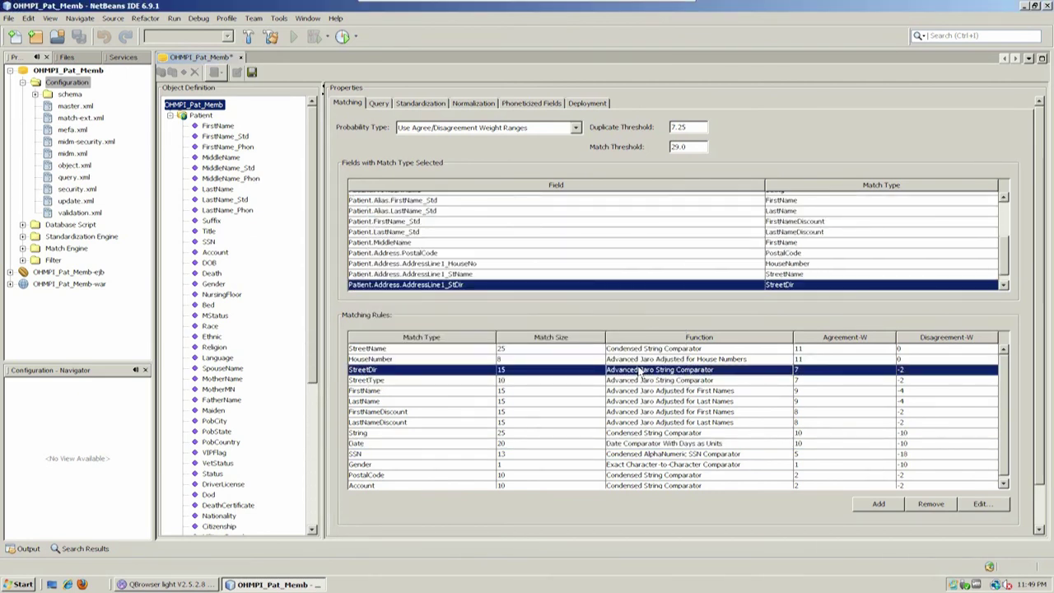
Examine the Gender matching rule's comparator function, agreement weight and disagreement weight, and close the rule without changes
scroll(465, 429, "down", 1)
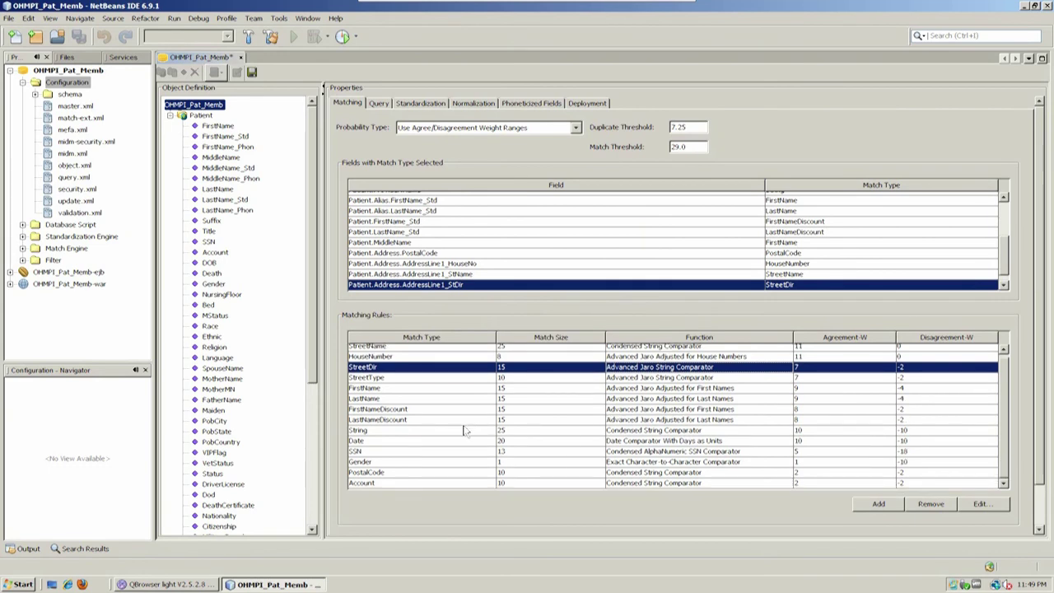
left_click(437, 464)
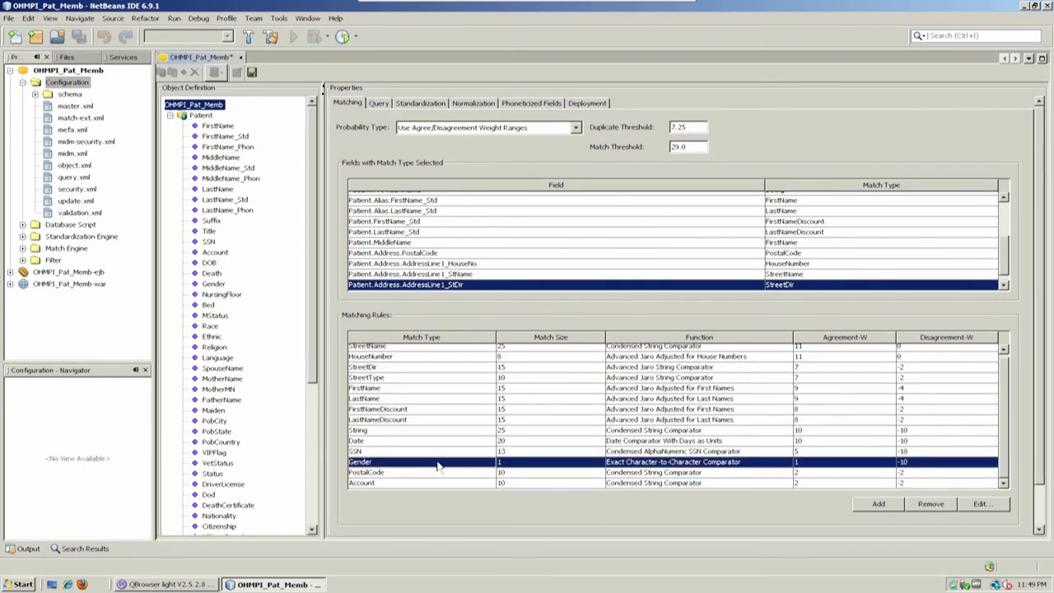
left_click(978, 504)
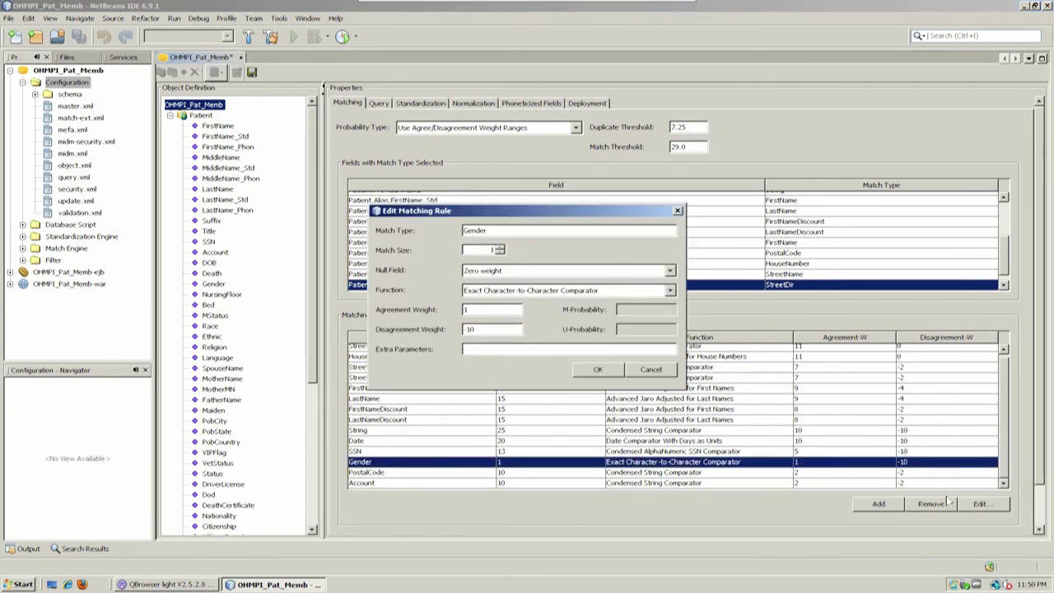
left_click(510, 293)
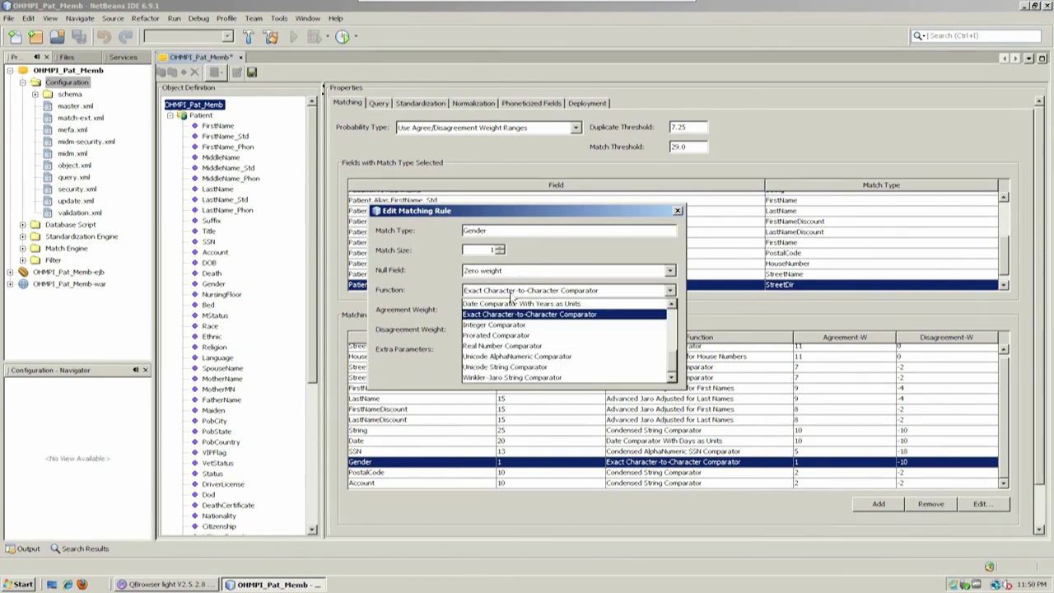
left_click(615, 256)
left_click_drag(489, 312, 422, 307)
left_click_drag(496, 329, 441, 334)
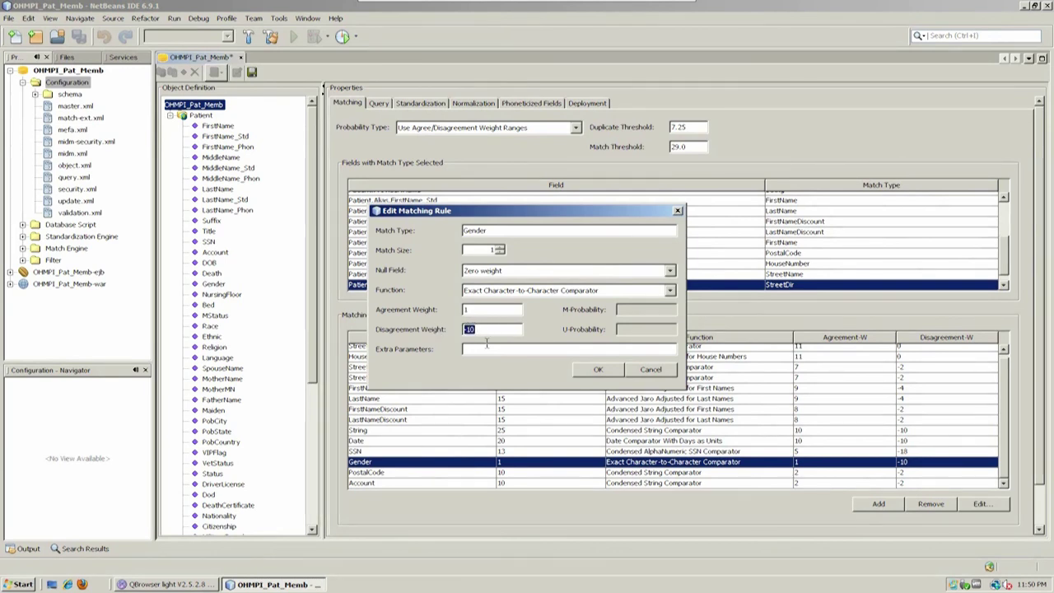
left_click(651, 370)
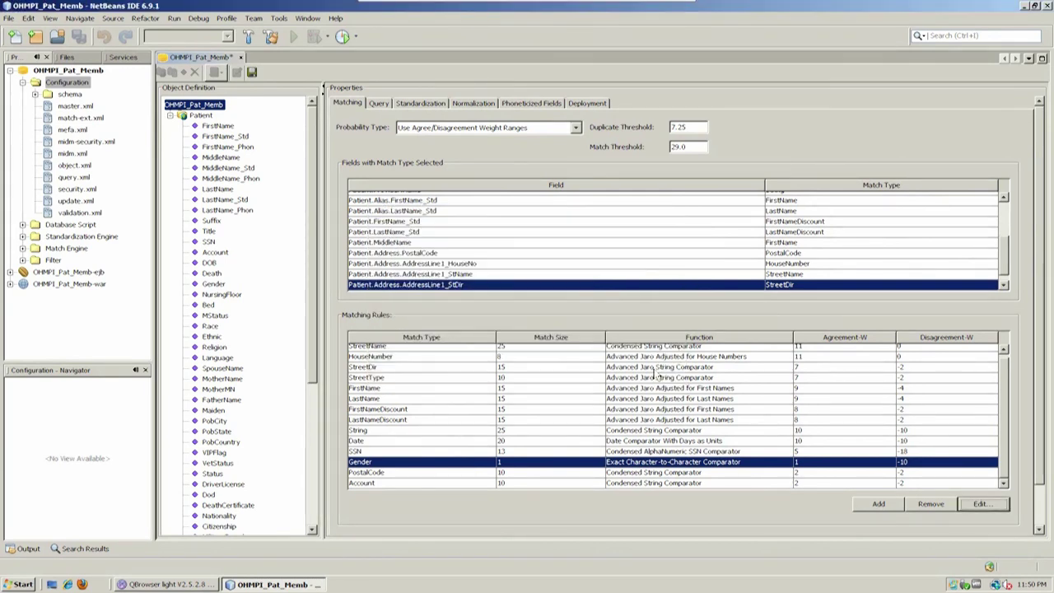
Review the full list of fields with a match type selected, down to the address fields
scroll(1013, 432, "up", 1)
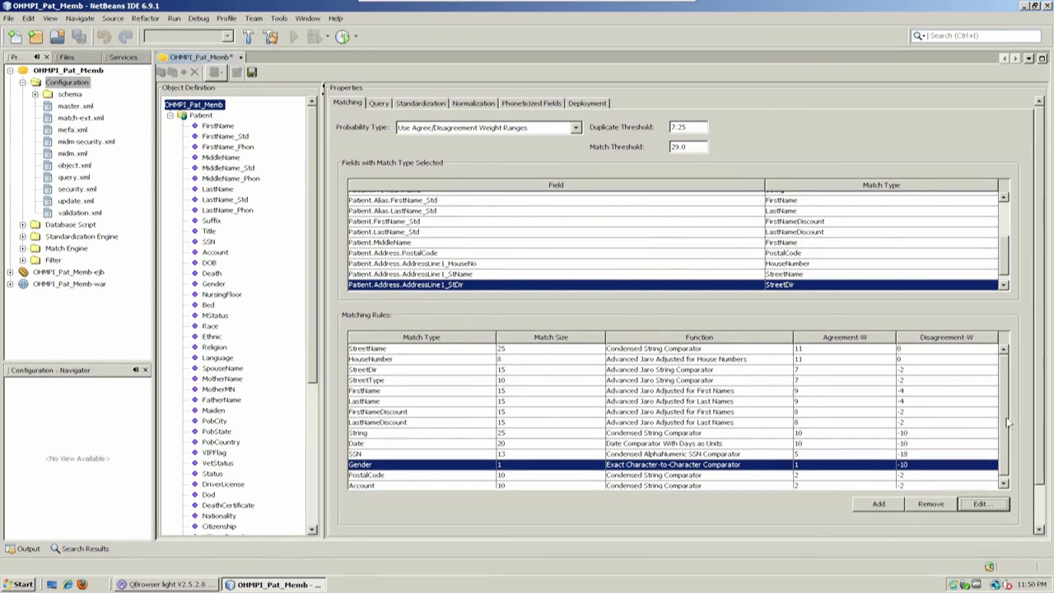
scroll(1005, 261, "up", 2)
scroll(1006, 262, "up", 3)
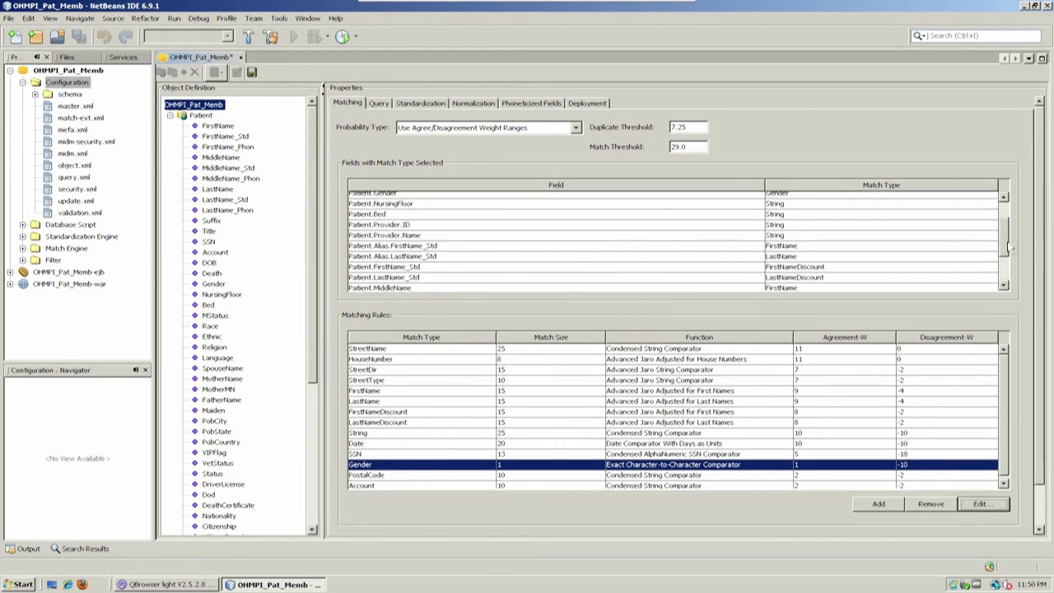
scroll(1013, 274, "down", 5)
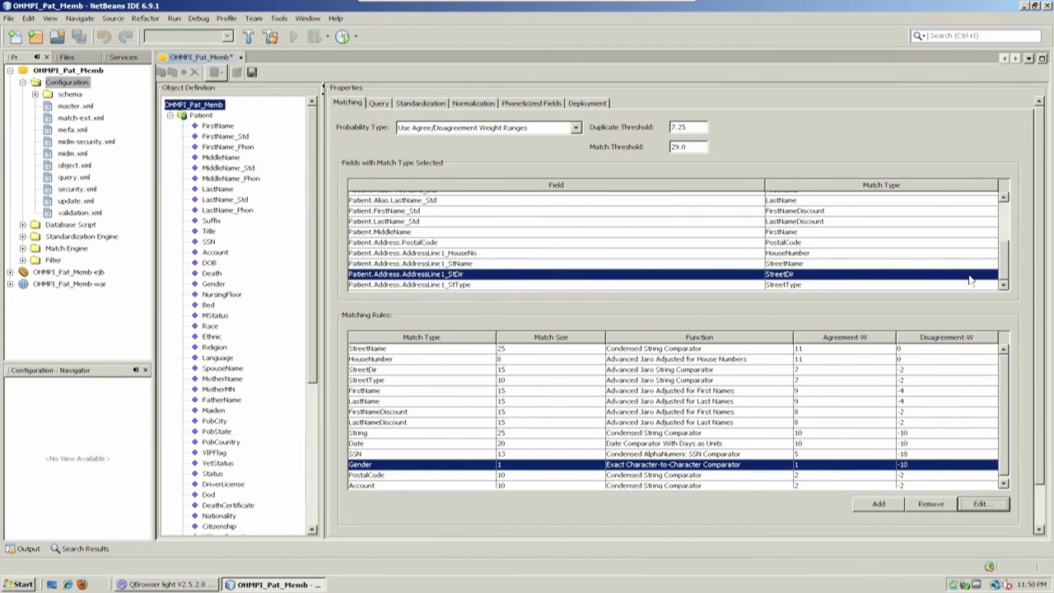
View the properties of the Patient Account and Death fields, and examine the match types available for Death without changing it
left_click(213, 252)
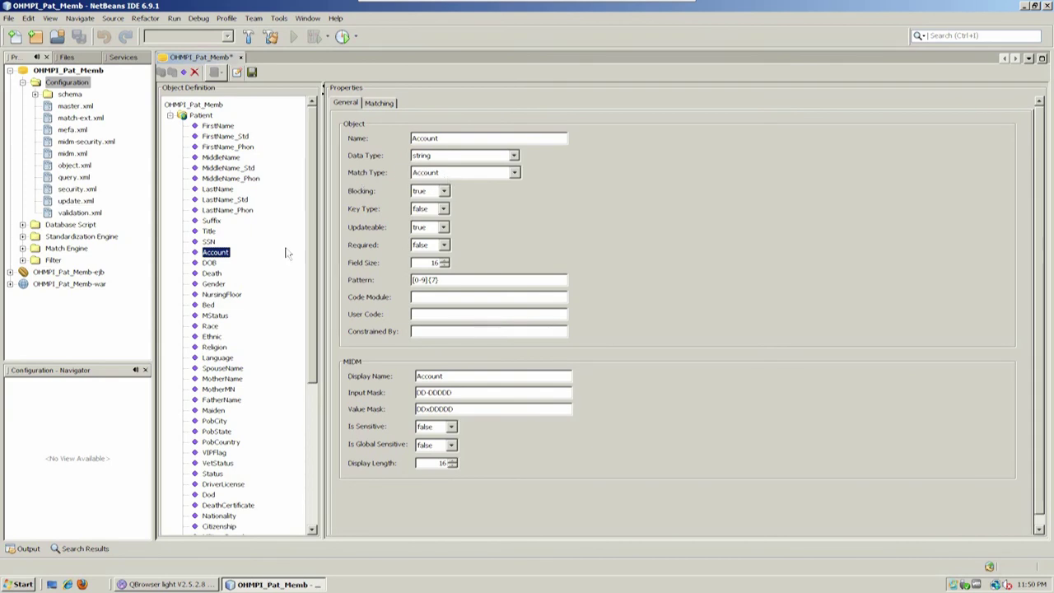
left_click(212, 273)
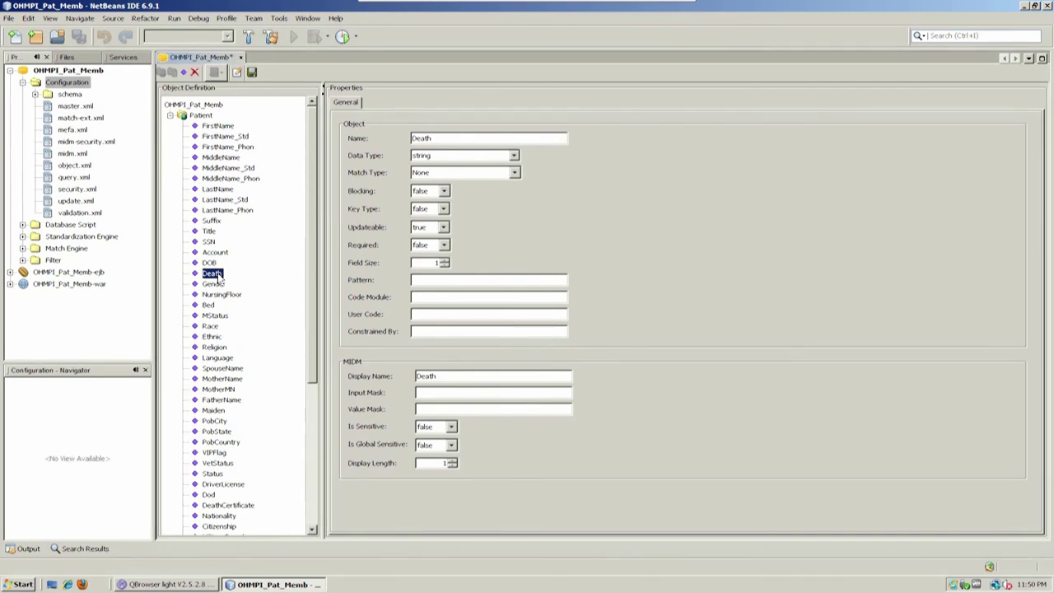
left_click(500, 176)
mouse_move(517, 195)
left_mouse_down()
mouse_move(521, 213)
mouse_move(519, 194)
left_mouse_up()
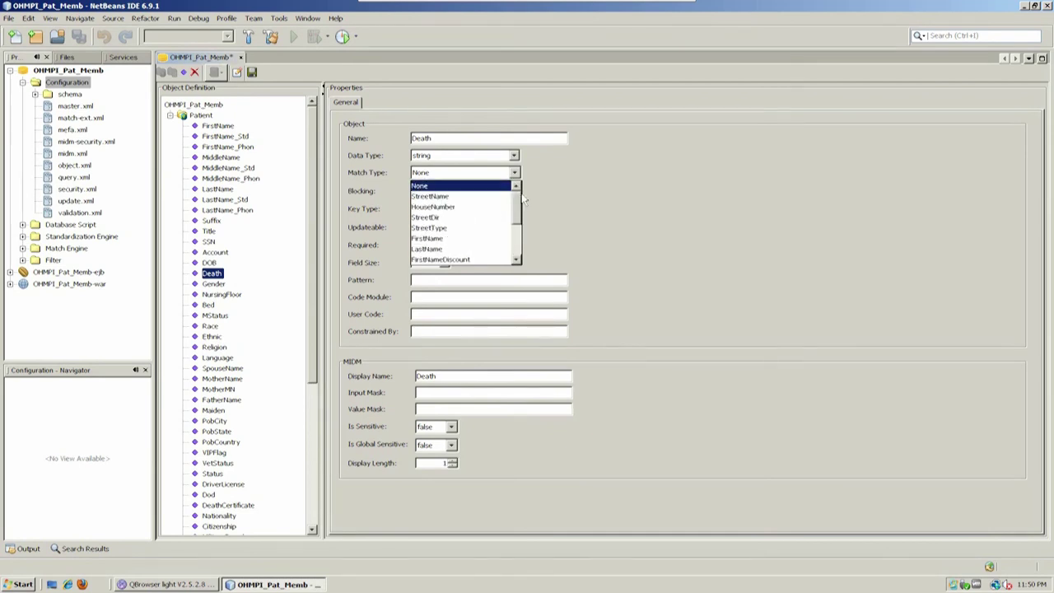
left_click(593, 189)
Examine the Duplicate Threshold and Match Threshold in the matching properties of the OHMPI_Pat_Memb root
left_click(196, 106)
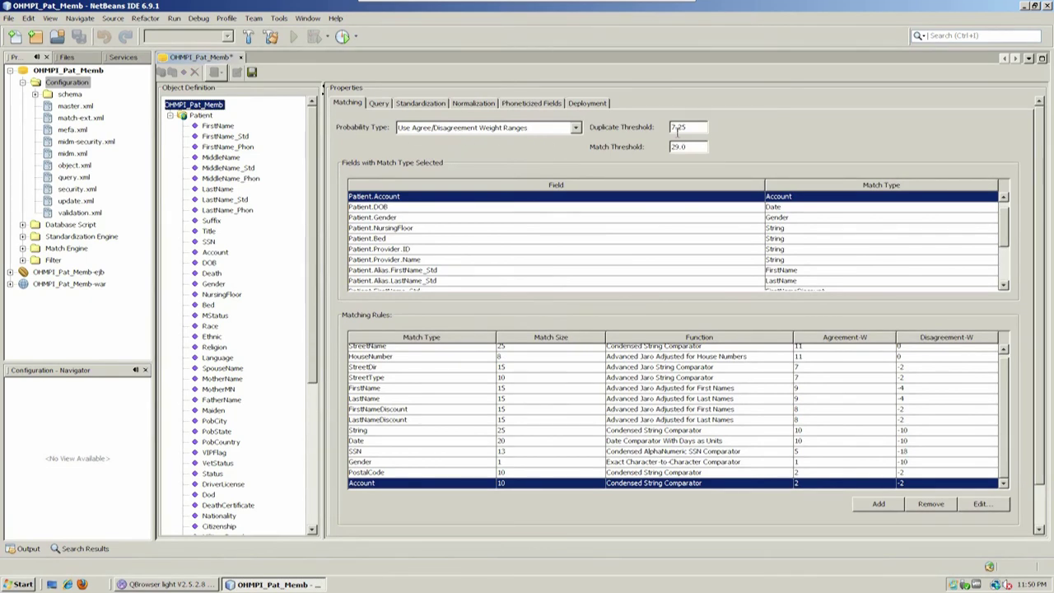
left_click_drag(696, 127, 620, 129)
left_click_drag(698, 147, 609, 152)
left_click_drag(700, 127, 647, 125)
left_click_drag(705, 145, 658, 146)
left_click(699, 126)
left_click(699, 146)
left_click(695, 145)
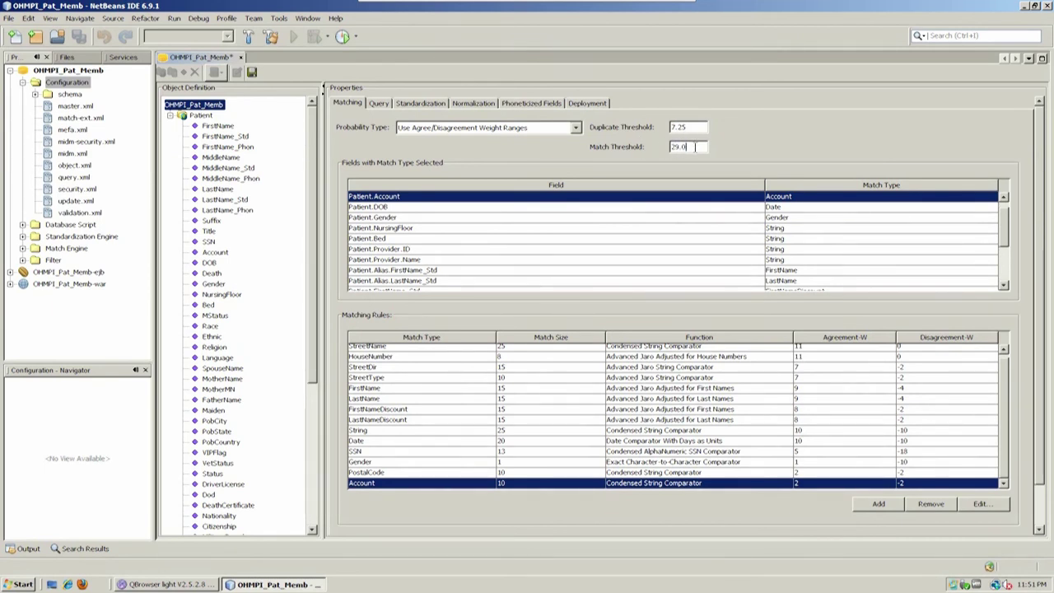
View the query properties and open the BLOCKER-SEARCH blocking query to review its block definitions
left_click(382, 102)
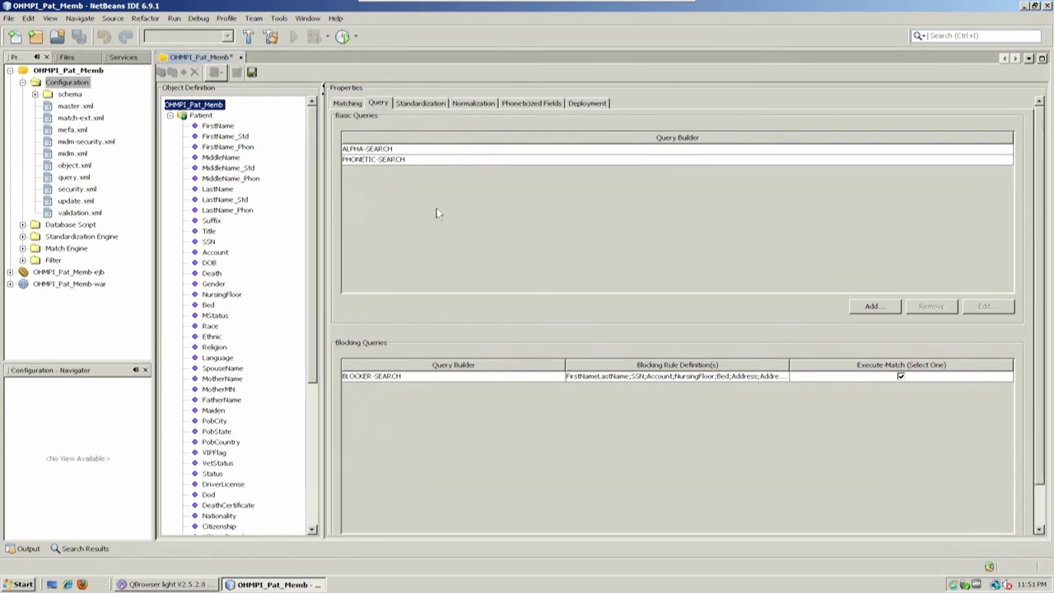
left_click(662, 378)
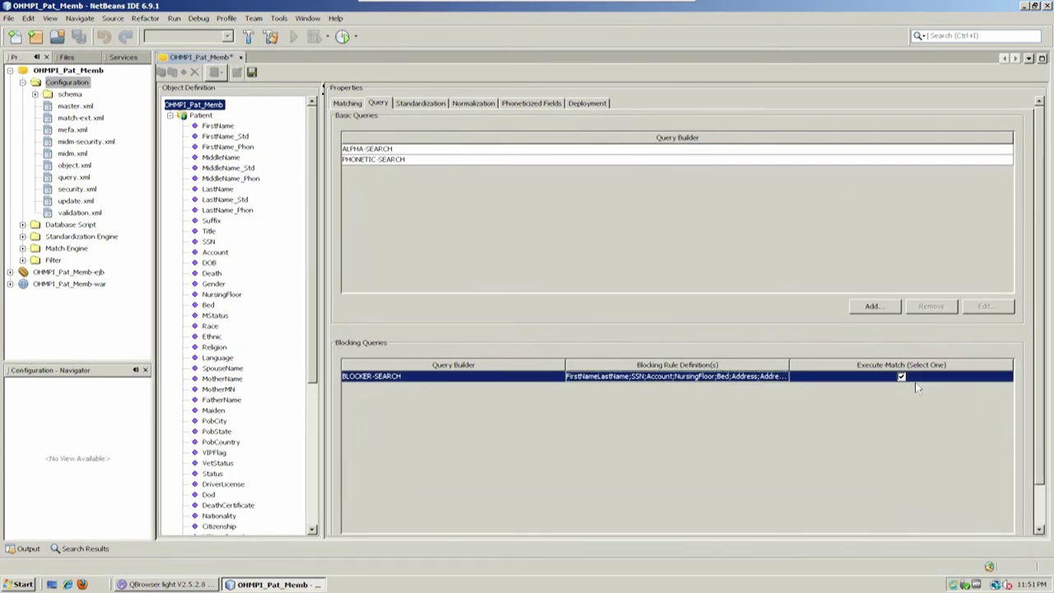
left_click_drag(1036, 423, 1044, 482)
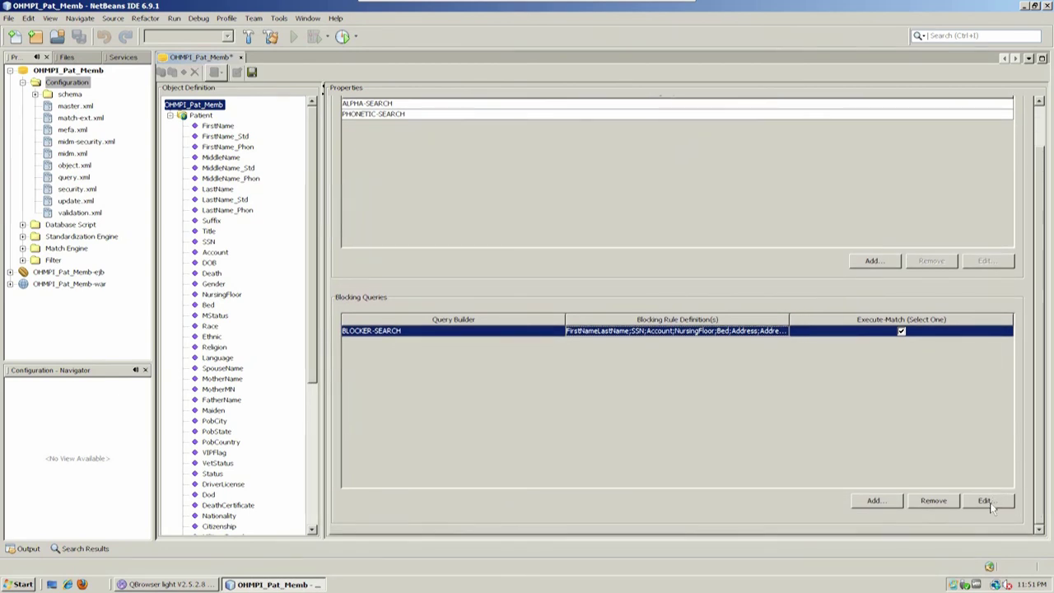
left_click(985, 502)
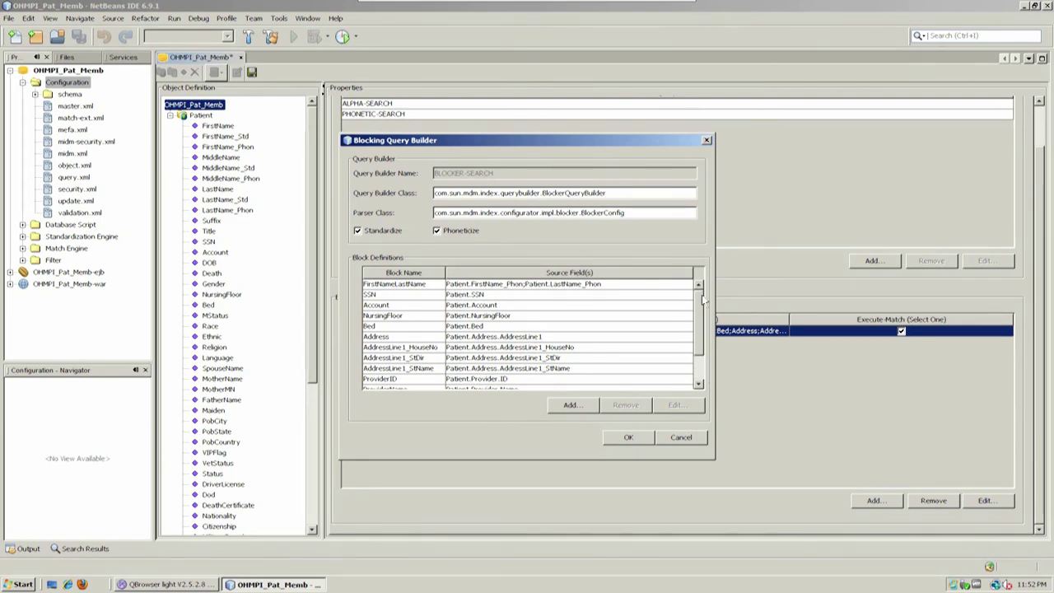
mouse_move(699, 312)
left_mouse_down()
mouse_move(706, 371)
mouse_move(706, 298)
left_mouse_up()
Examine the SSN block definition's field, operator and source, and close it without changes
left_click(558, 297)
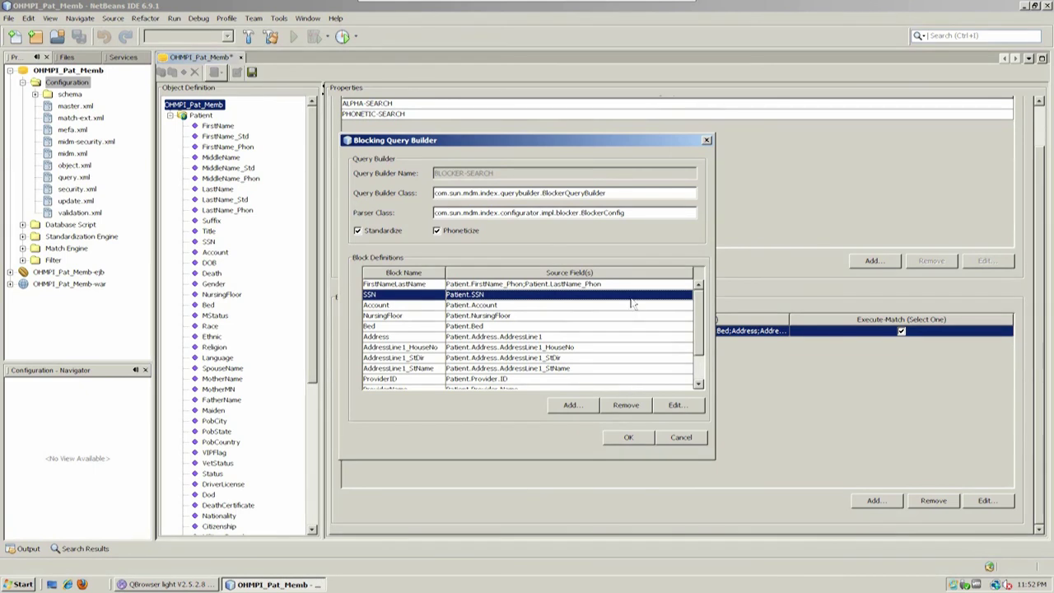
mouse_move(697, 305)
left_mouse_down()
mouse_move(702, 337)
mouse_move(700, 298)
left_mouse_up()
left_click_drag(701, 341, 698, 285)
left_click(671, 407)
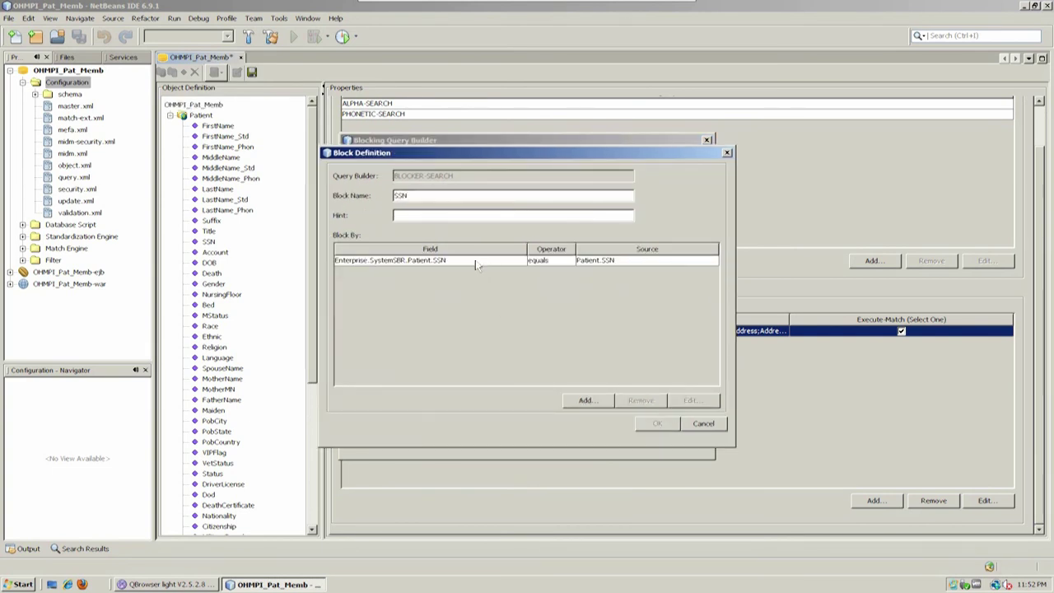
left_click(597, 263)
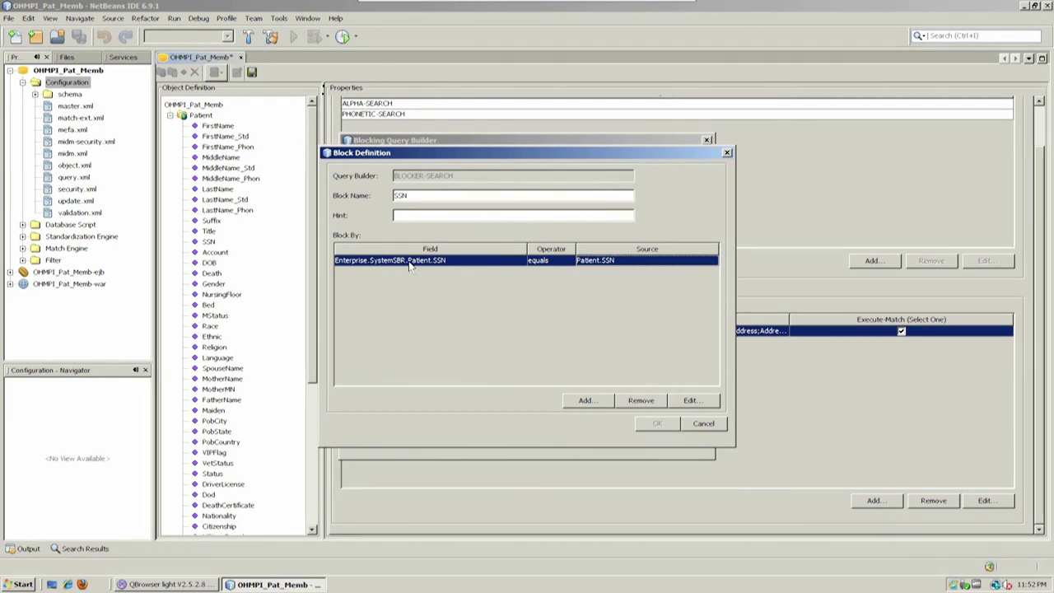
left_click(704, 424)
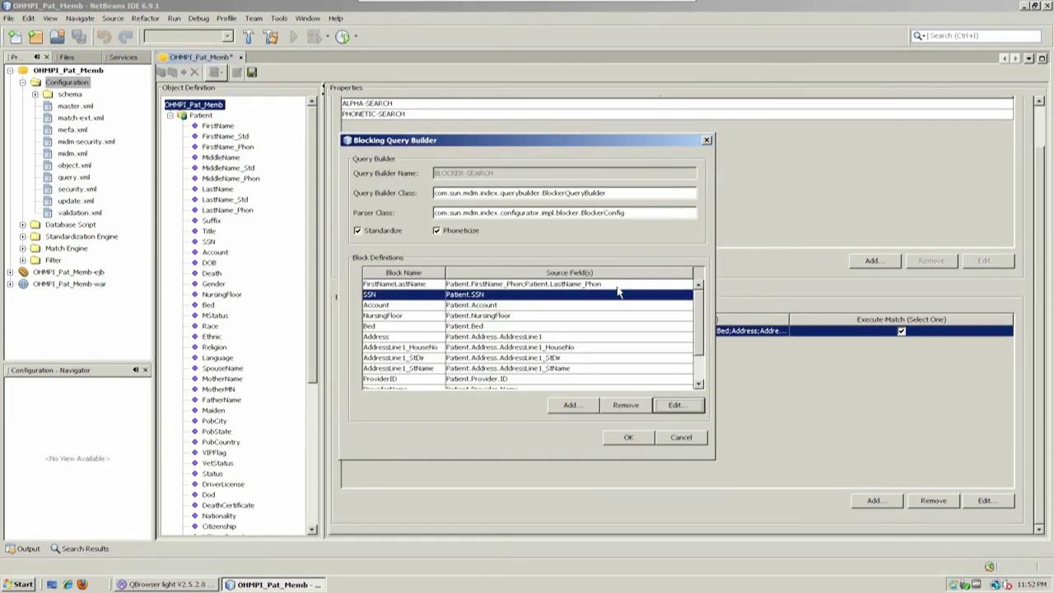
Examine the fields combined in the FirstNameLastName block definition, and close it without changes
left_click(587, 283)
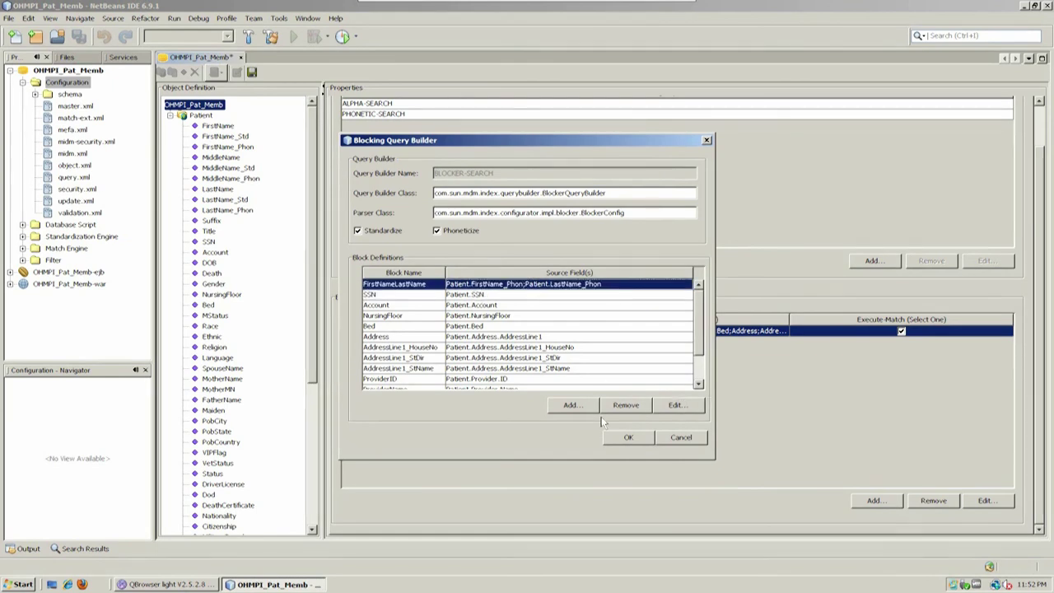
left_click(674, 407)
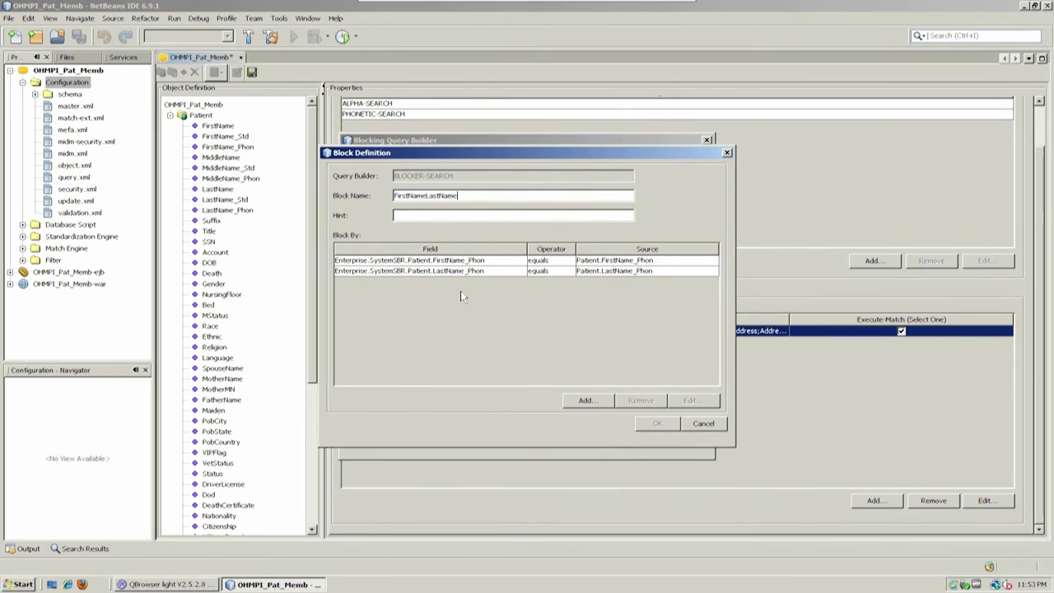
left_click(704, 424)
Examine the fields combined in the FirstNameDOBGender block definition, and close it without changes
scroll(702, 372, "down", 2)
left_click(591, 375)
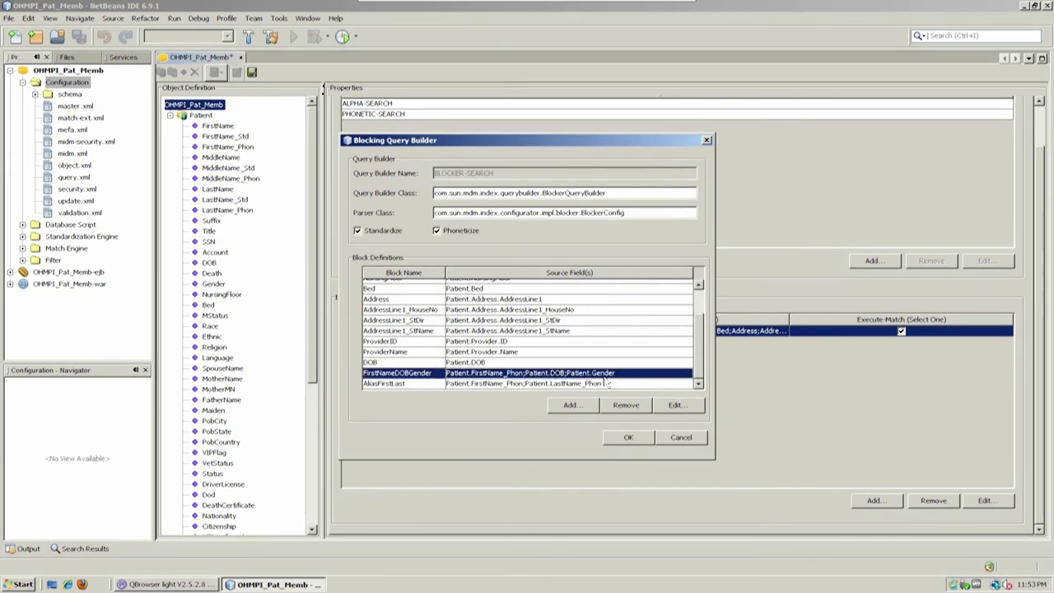
left_click(672, 405)
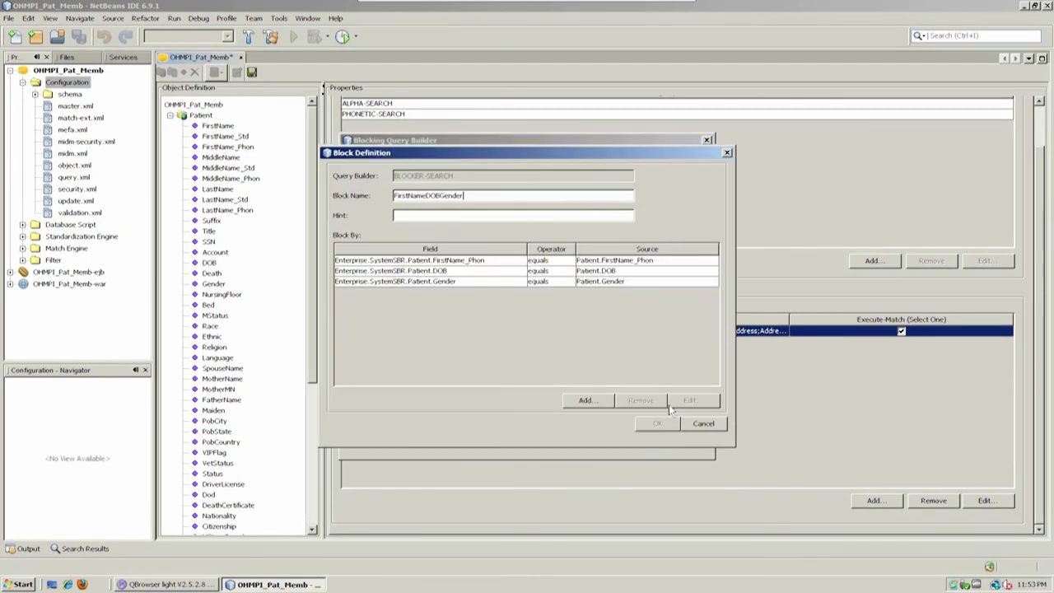
left_click(613, 281)
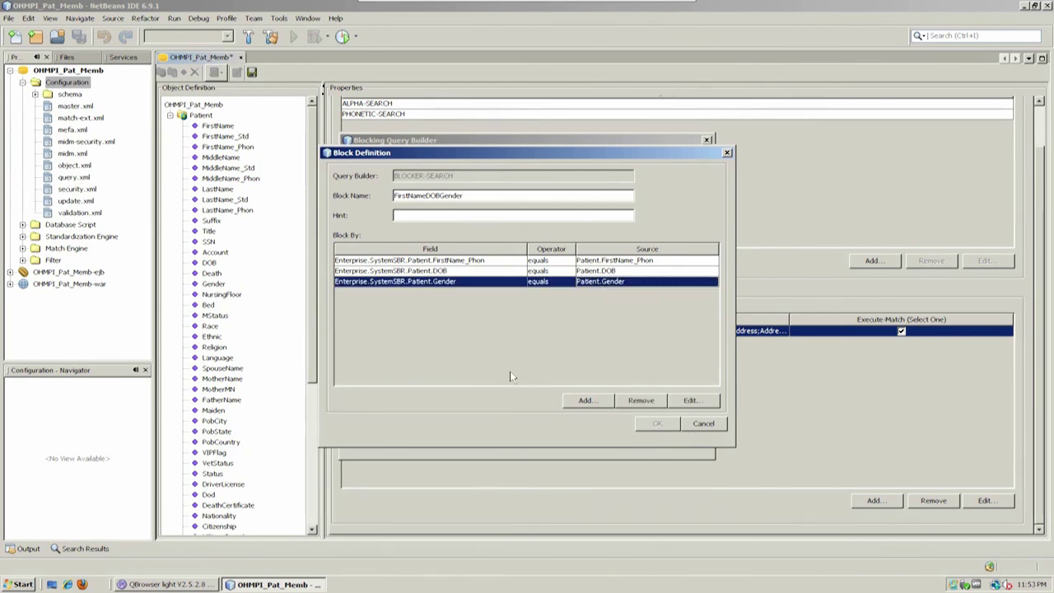
left_click(704, 424)
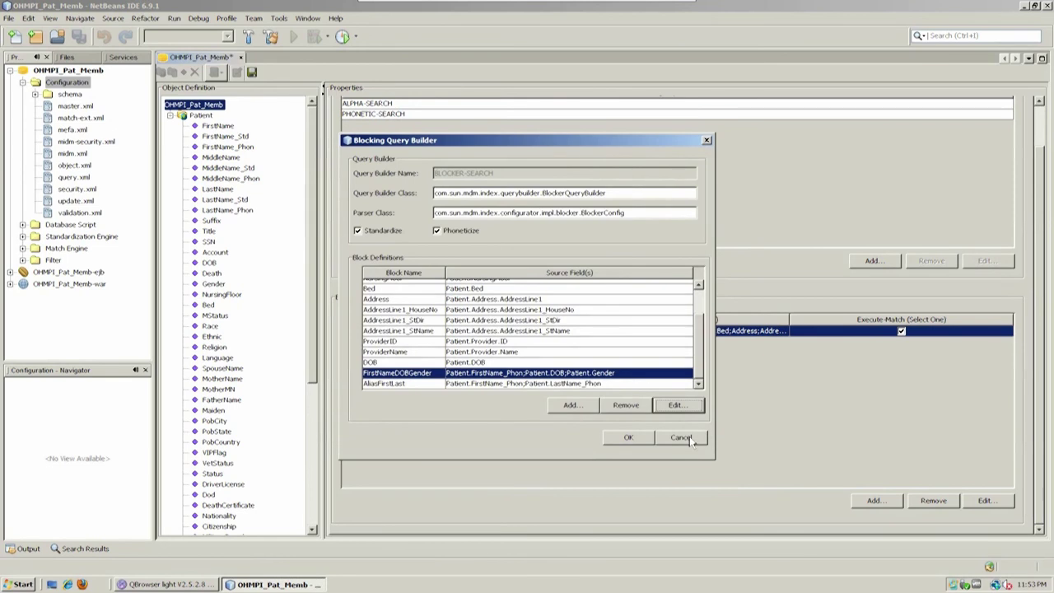
Close the BLOCKER-SEARCH blocking query without changes and return to the root's matching rules
left_click(698, 302)
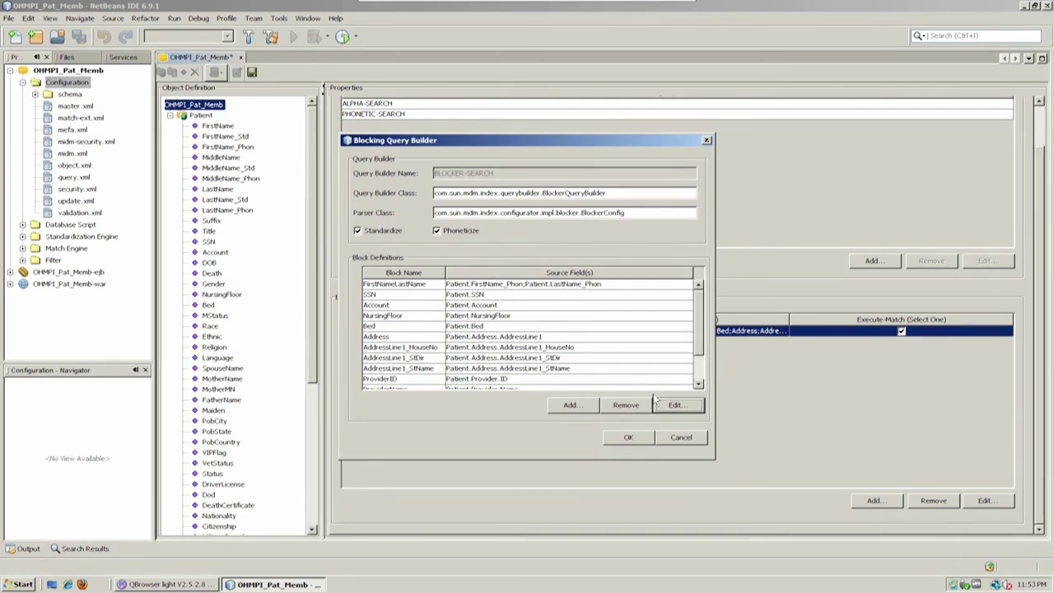
left_click(682, 437)
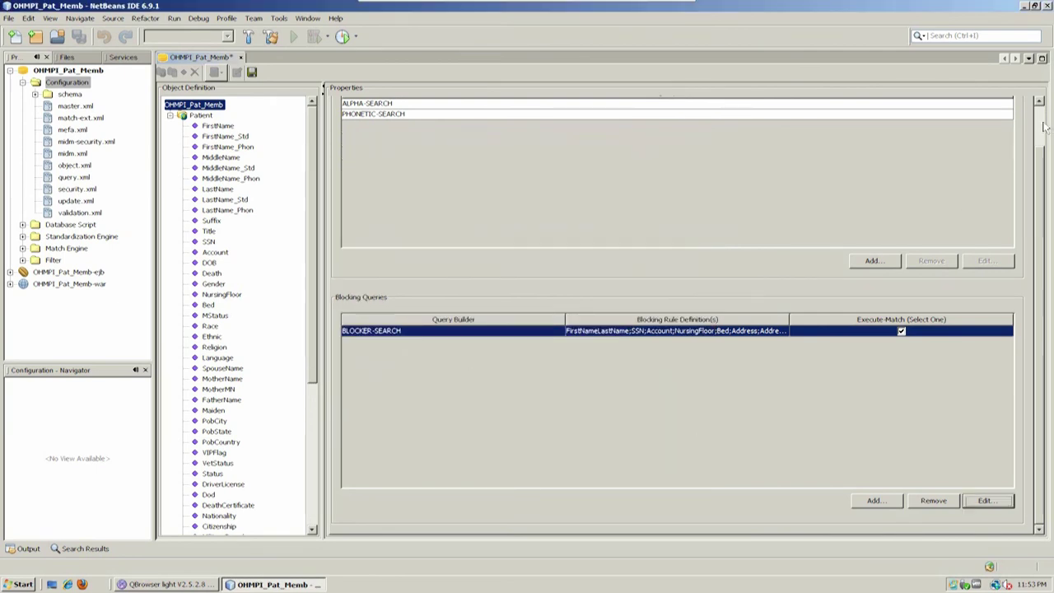
scroll(1045, 127, "up", 2)
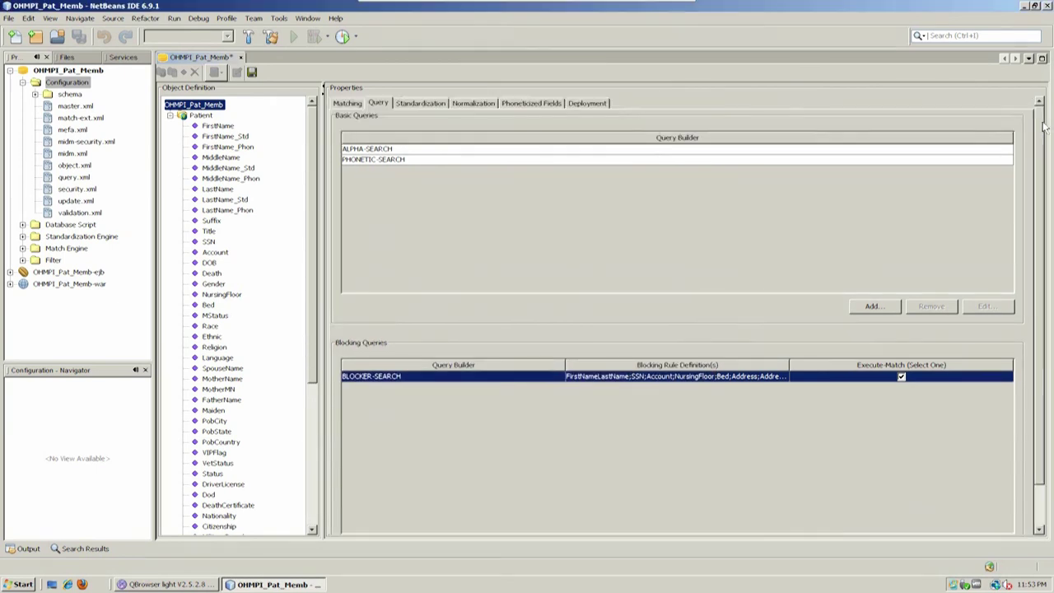
left_click(344, 102)
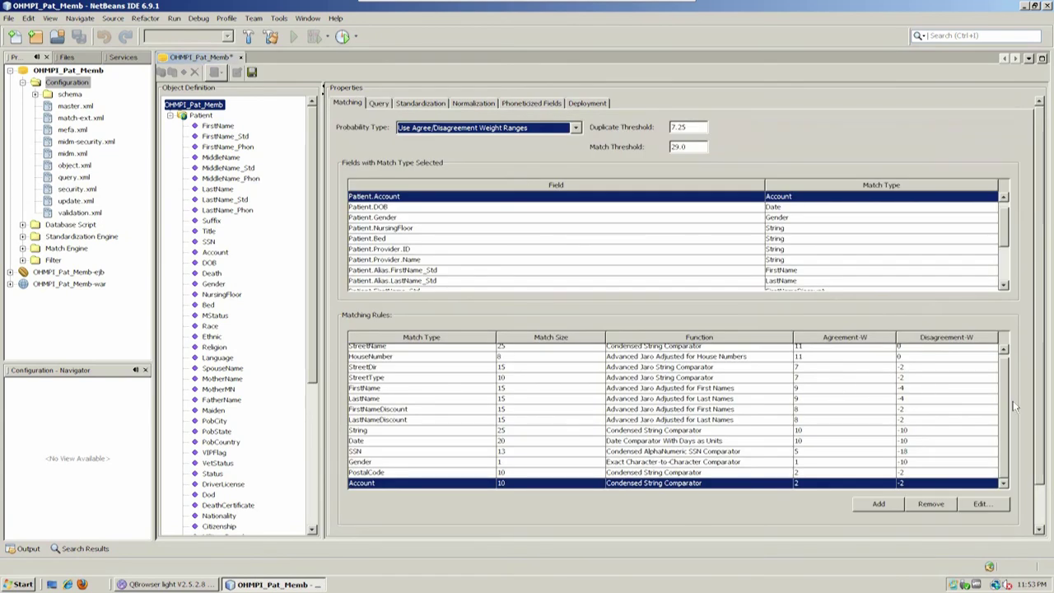
left_click(1004, 351)
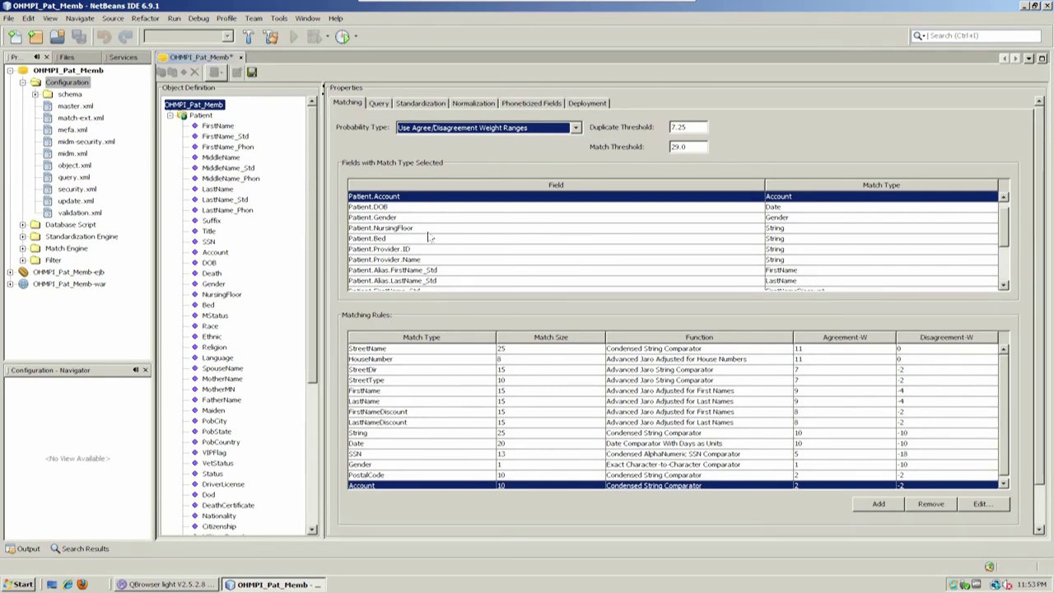
Open the Address standardization type for Patient.Address[*].AddressLine1 and review the available domain selectors
left_click(418, 104)
left_click(429, 149)
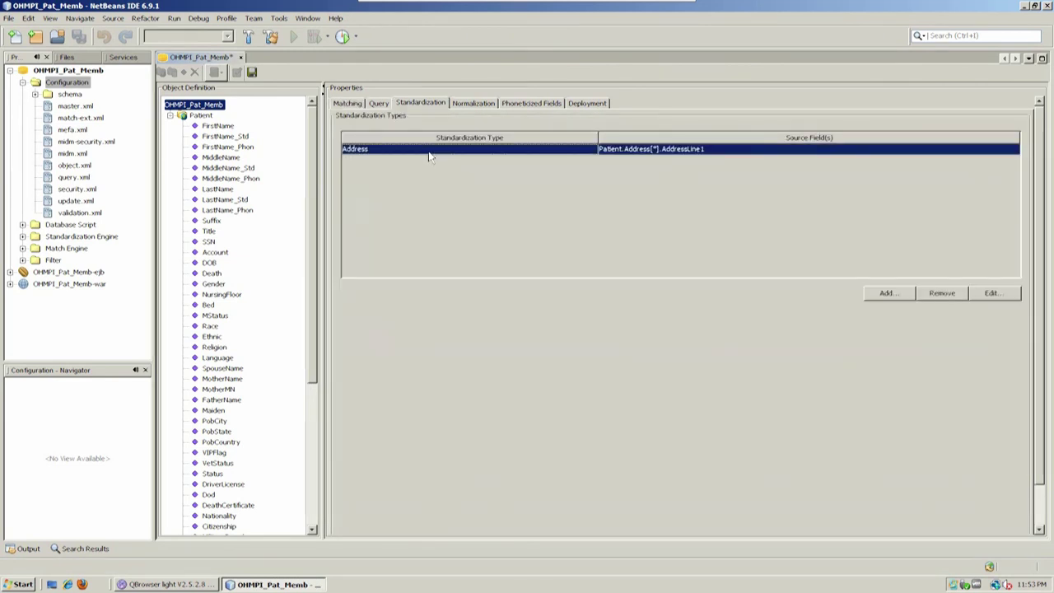
left_click(992, 296)
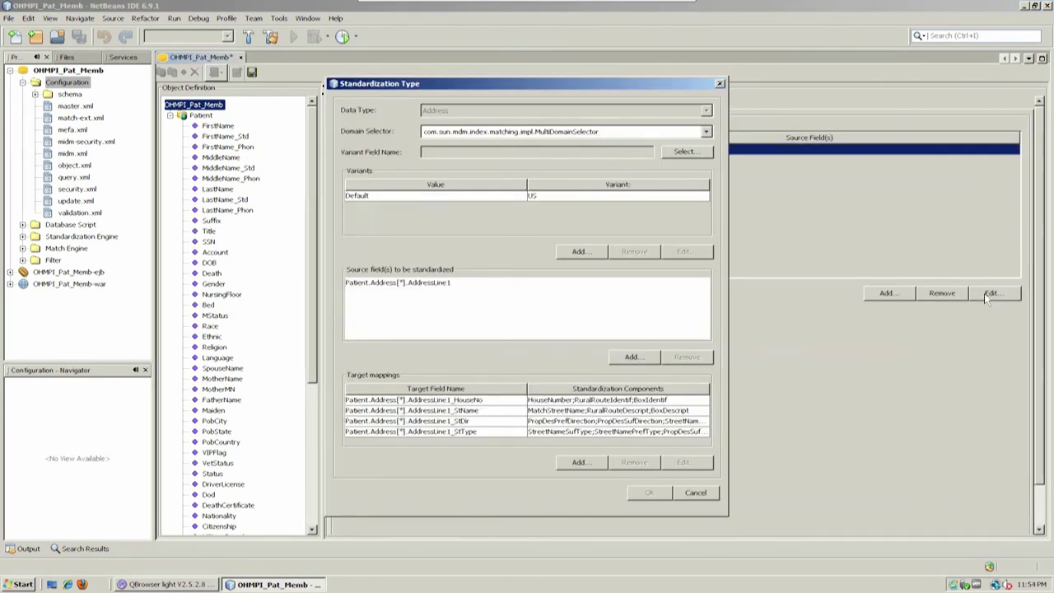
left_click(706, 132)
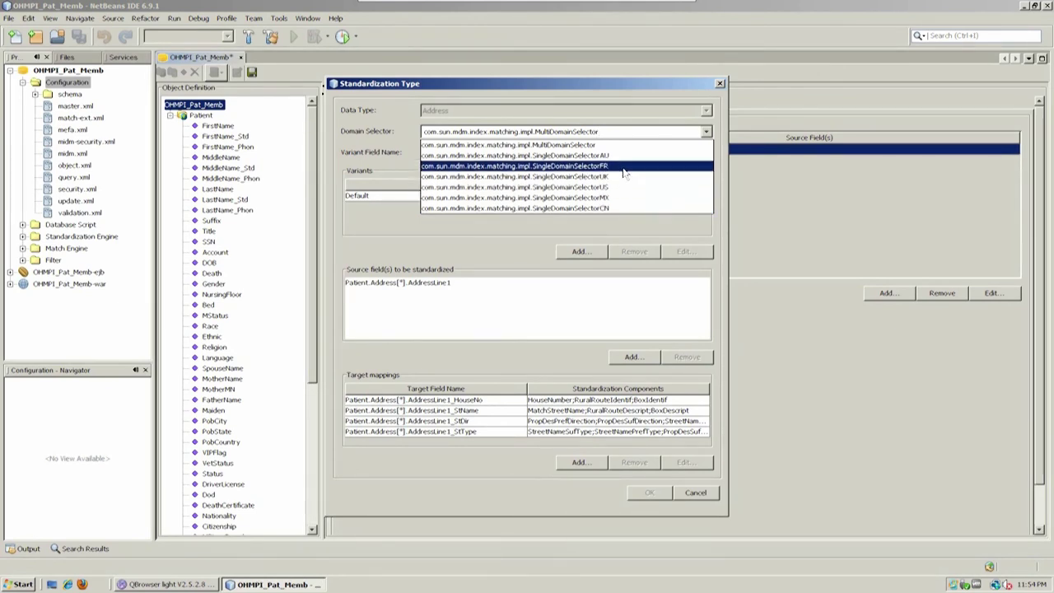
left_click(629, 90)
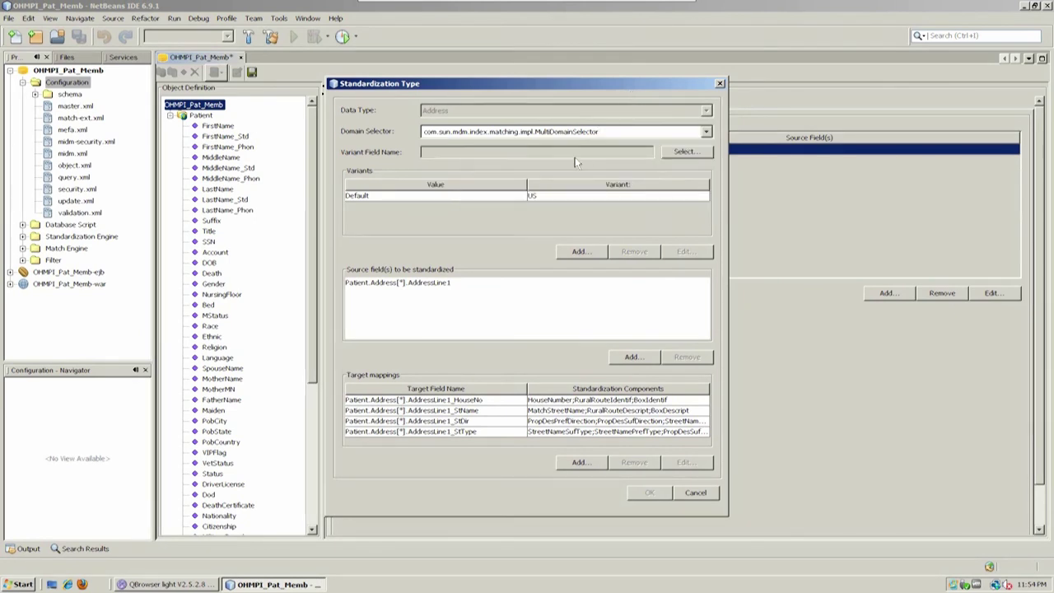
left_click(706, 133)
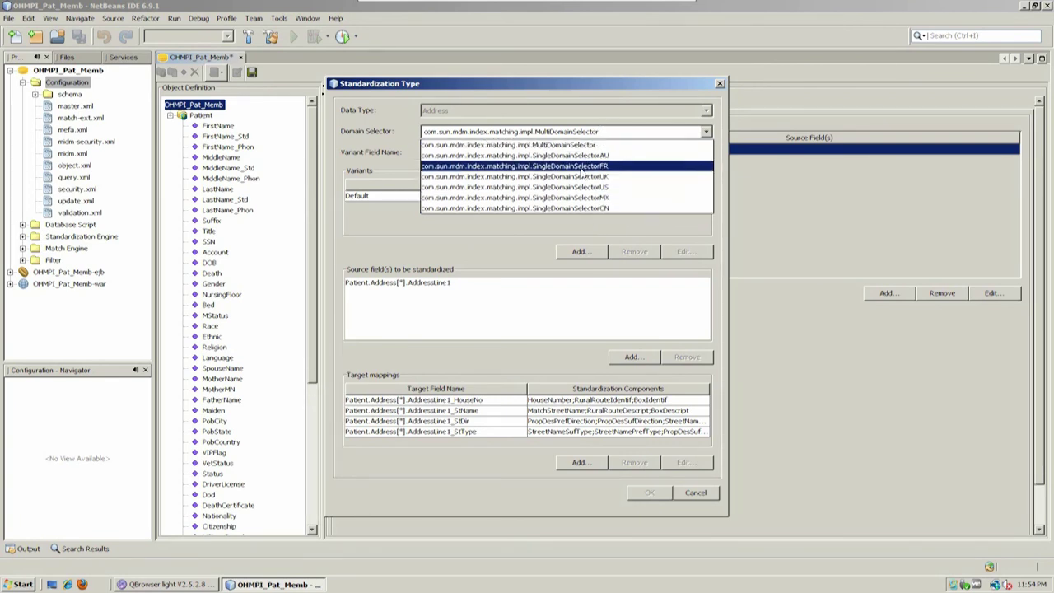
left_click(596, 93)
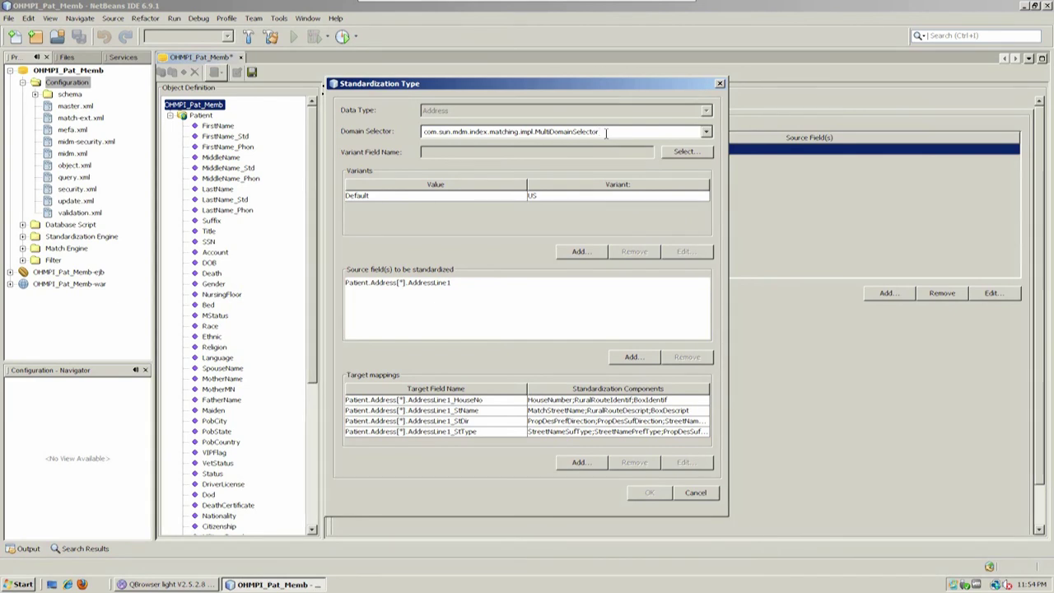
left_click(707, 134)
left_click(707, 134)
left_click(708, 133)
left_click(708, 133)
Examine the standardization components mapped to AddressLine1_StType, and close the mapping and the Address standardization type without changes
left_click(517, 433)
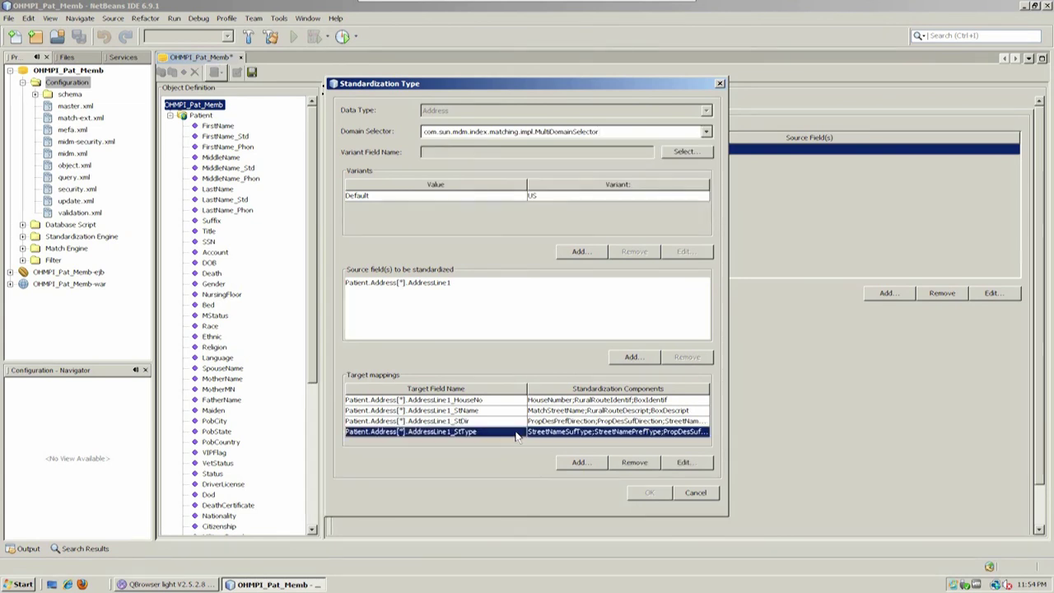
left_click(684, 462)
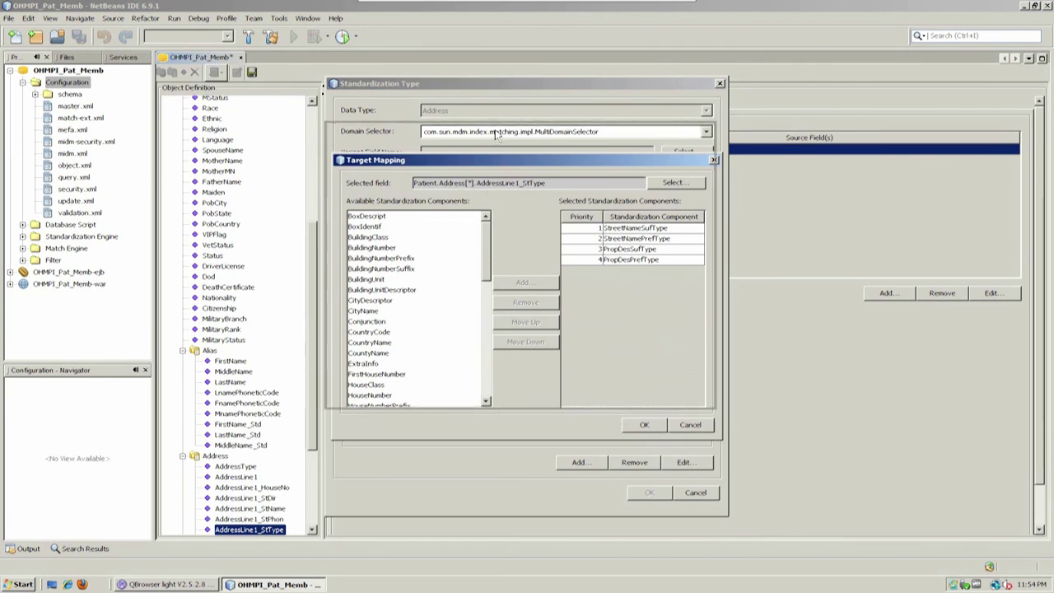
left_click_drag(504, 165, 497, 133)
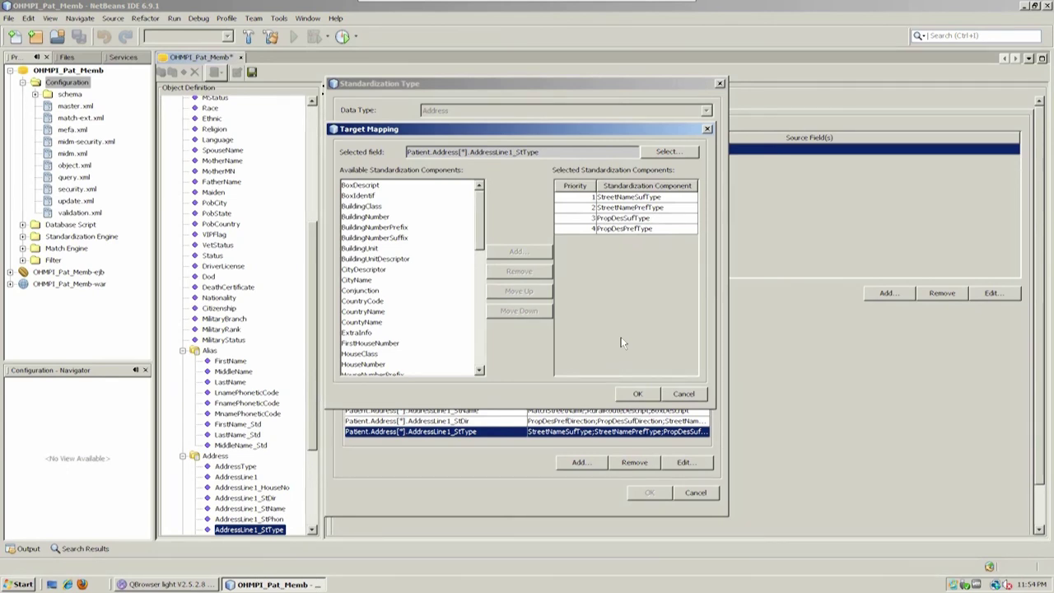
left_click(683, 395)
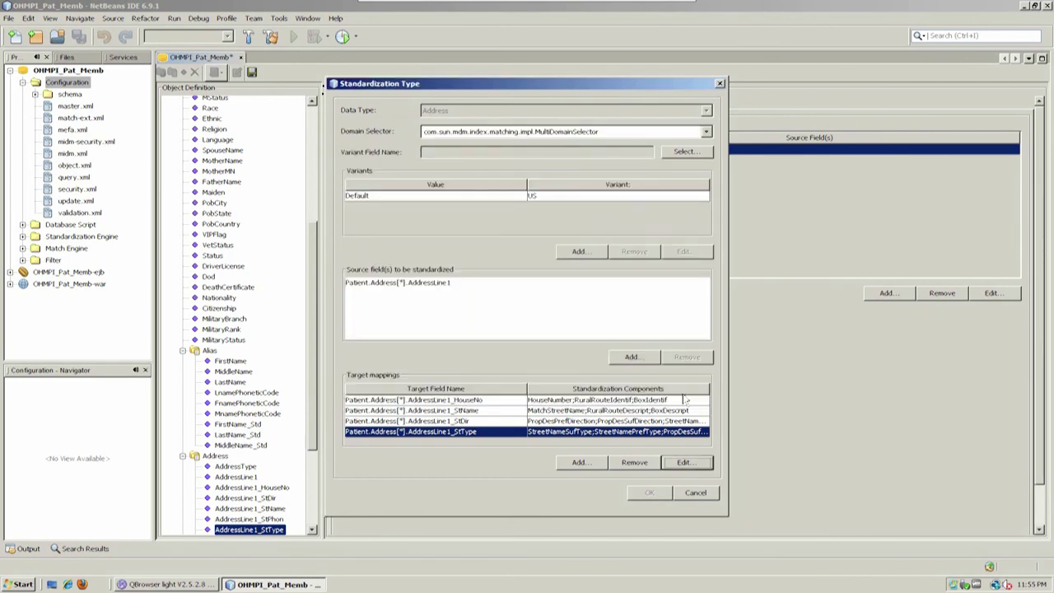
left_click(694, 493)
Examine the Alias LastName normalization mapping's unnormalized components and domain selectors, and close it without changes
left_click(476, 104)
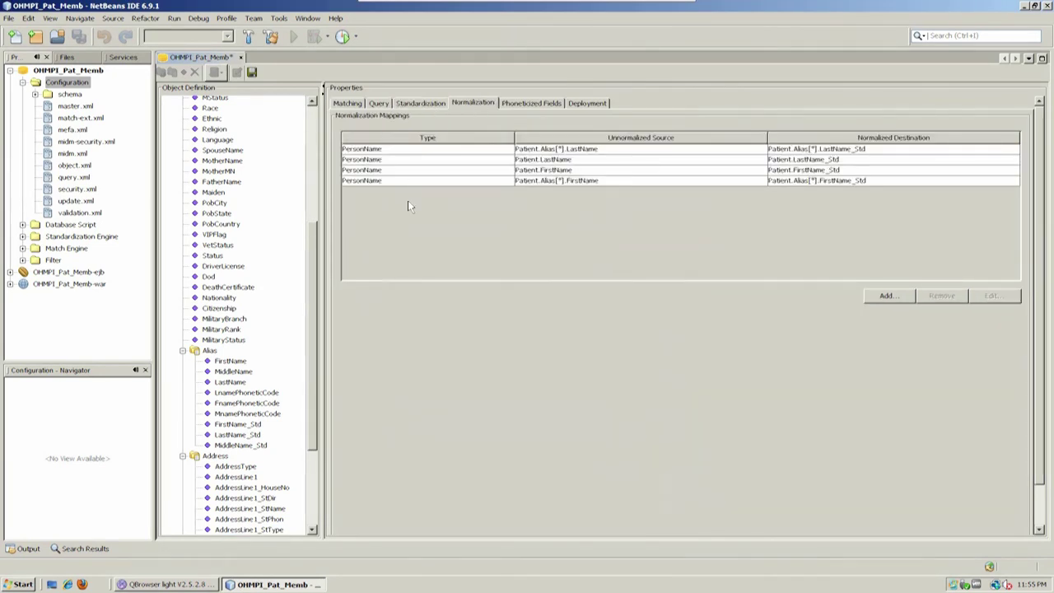
left_click(581, 150)
left_click(992, 295)
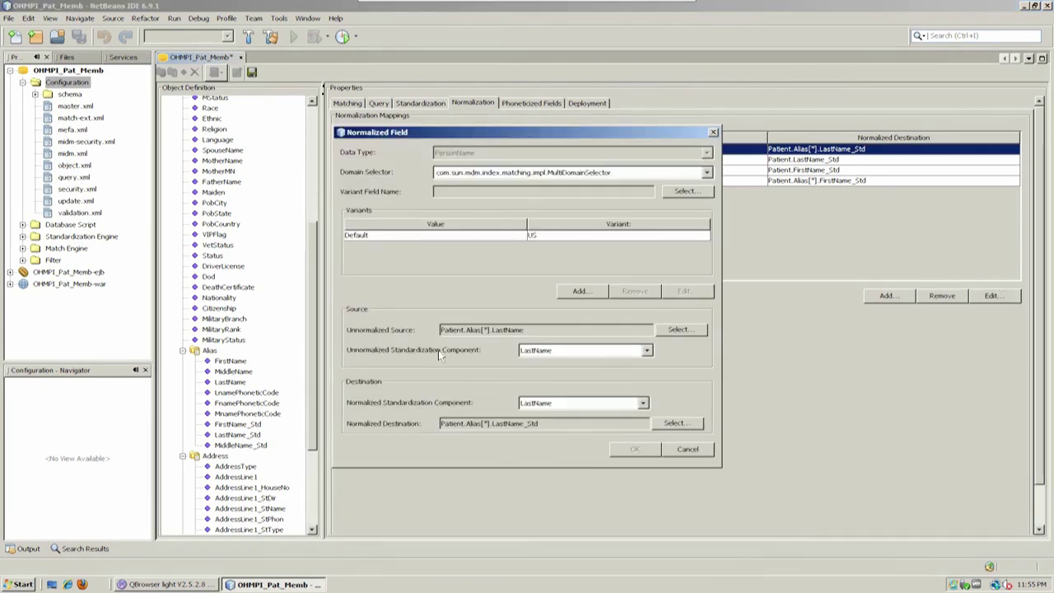
left_click(644, 352)
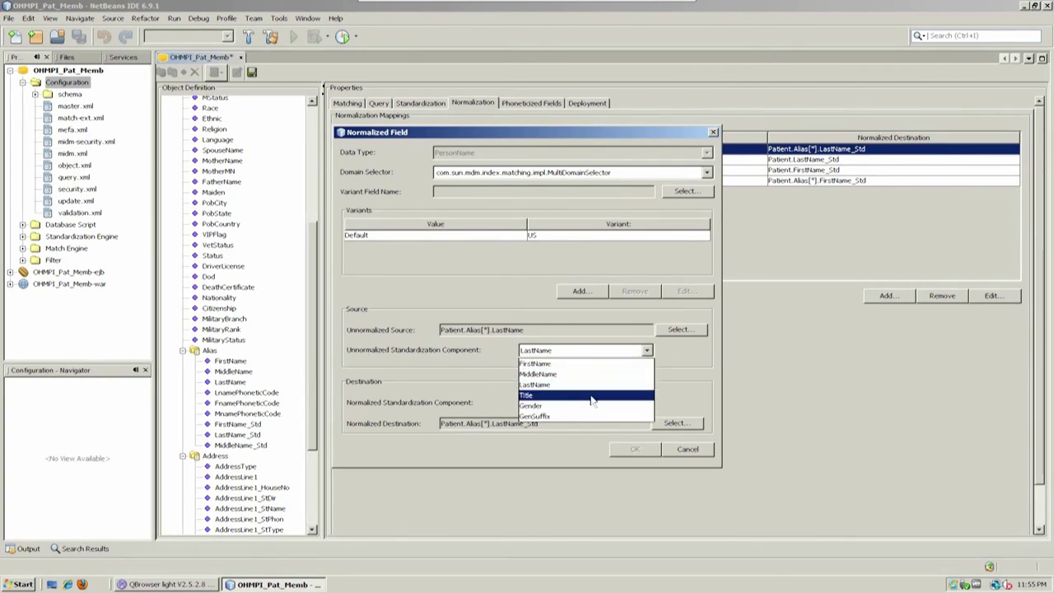
left_click(694, 370)
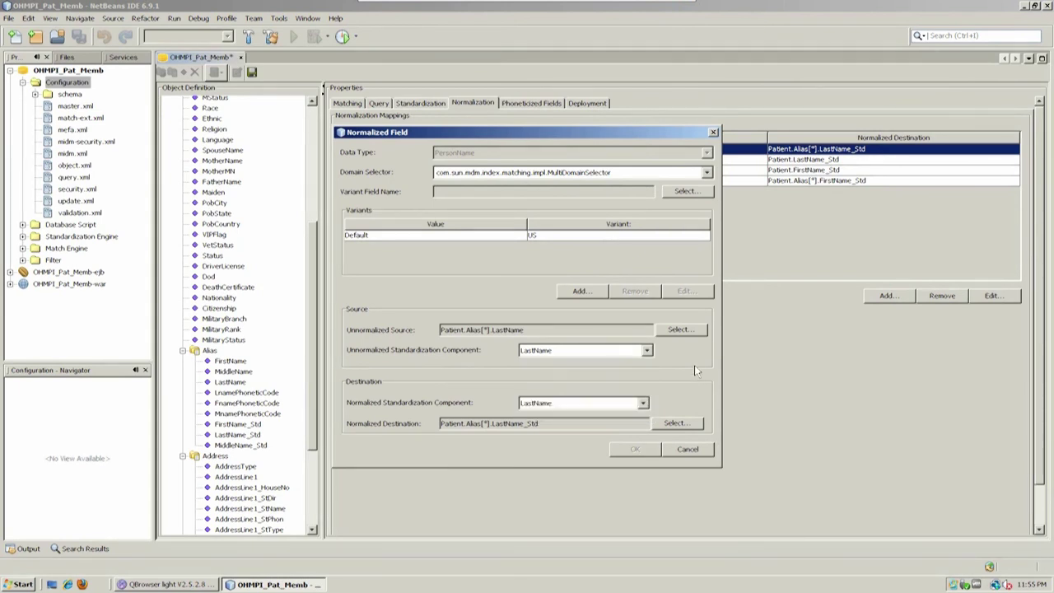
left_click(706, 172)
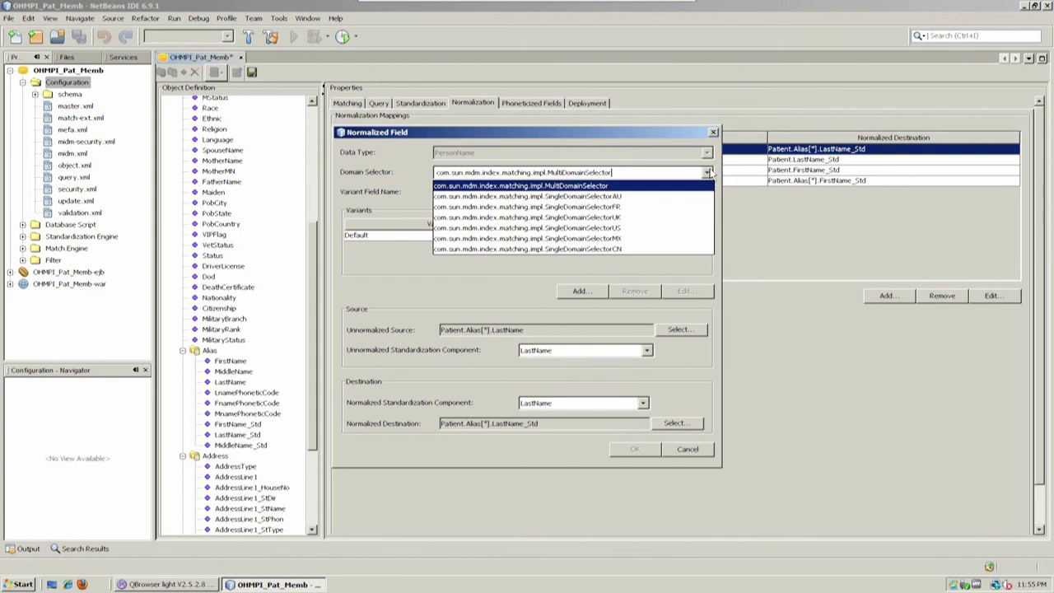
left_click(664, 178)
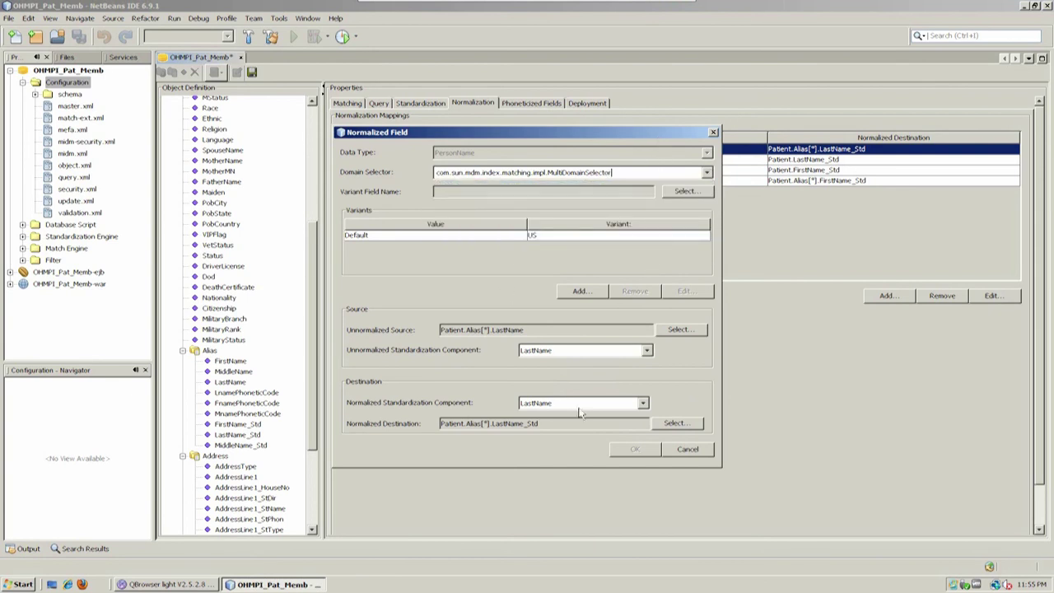
left_click(682, 452)
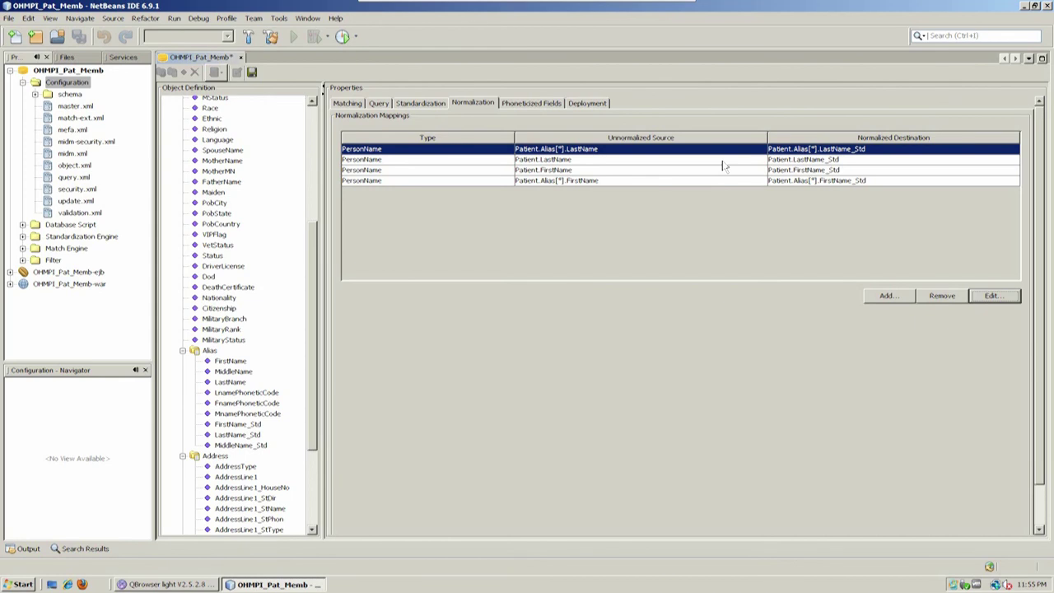
Examine the NYSIIS phonetic encoder's implementation class among the phoneticized field settings, and close it without changes
left_click(527, 104)
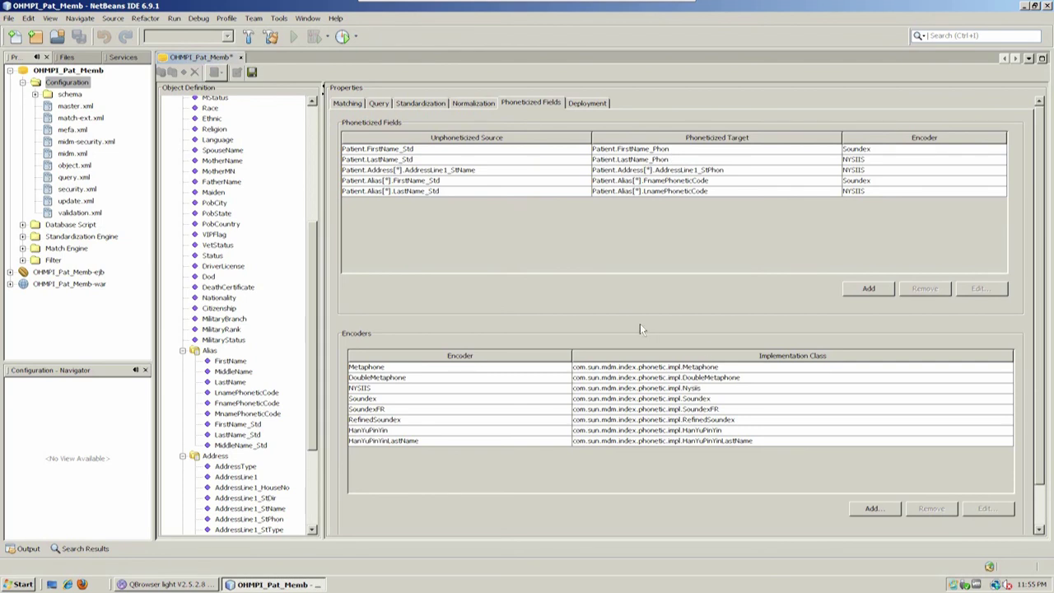
left_click(445, 368)
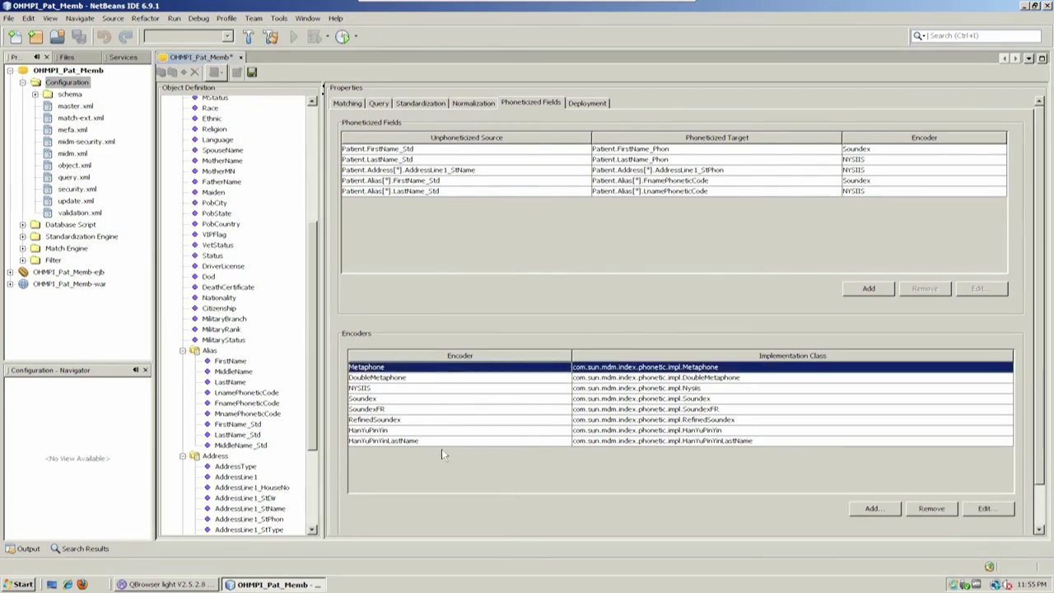
left_click(487, 392)
left_click(979, 508)
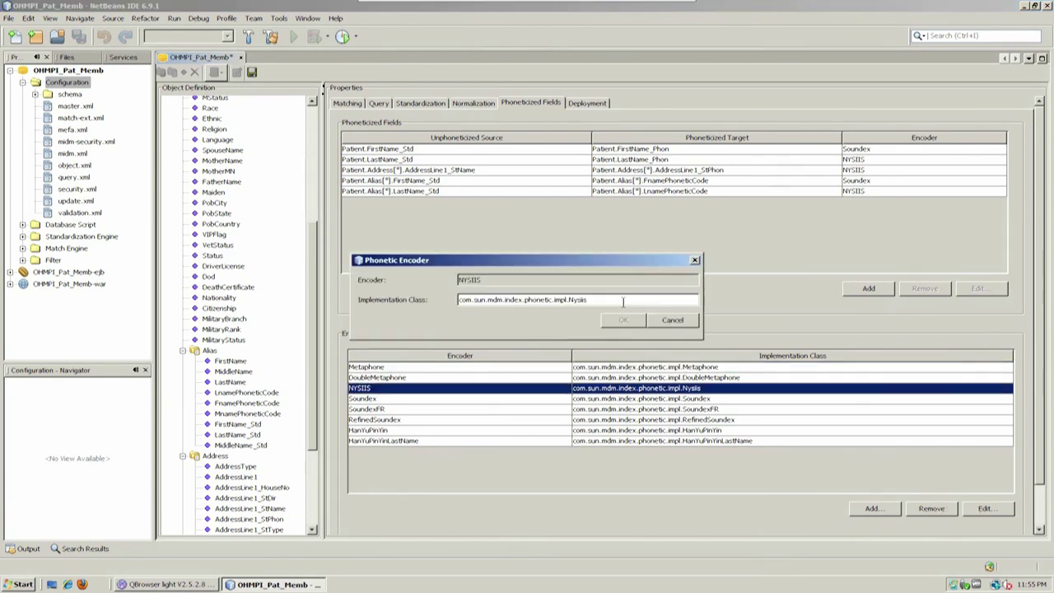
left_click_drag(624, 302, 375, 293)
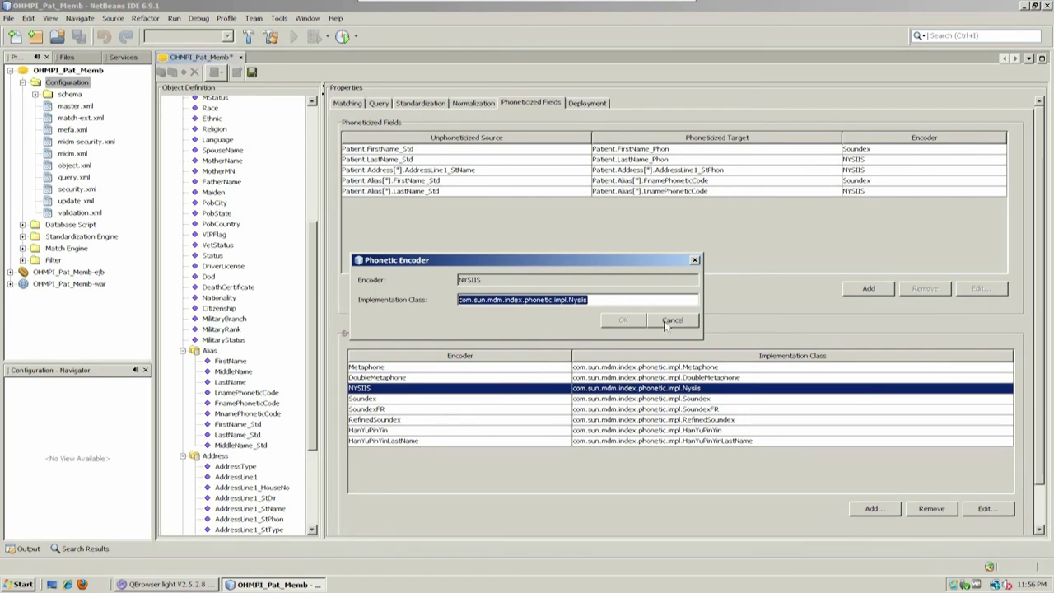
left_click(673, 320)
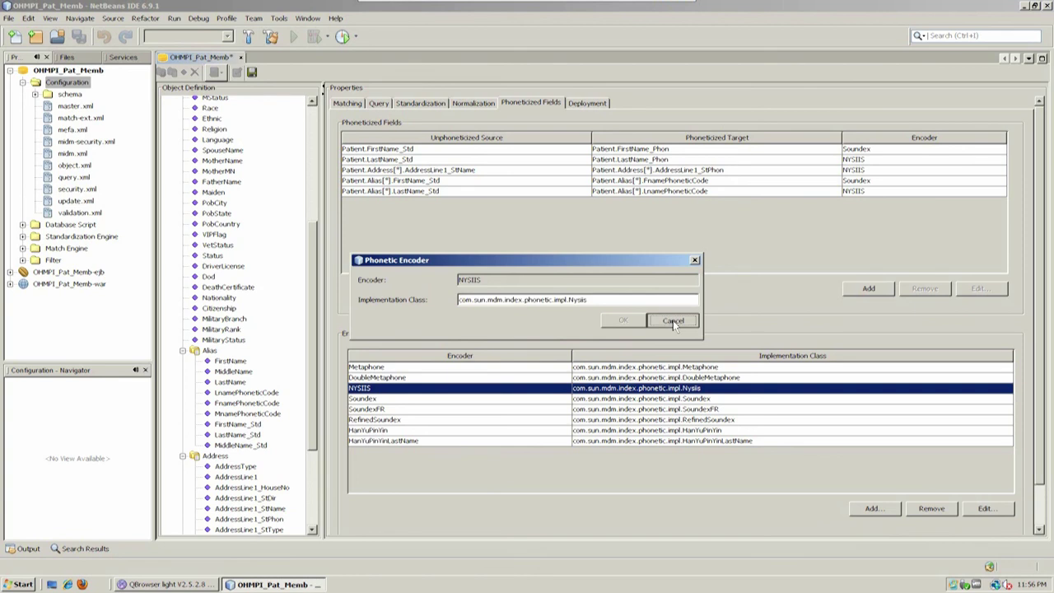
Compare the encoders assigned to the phoneticized fields with the available ones, such as Soundex, RefinedSoundex, DoubleMetaphone and HanYuPinYin
left_click(885, 151)
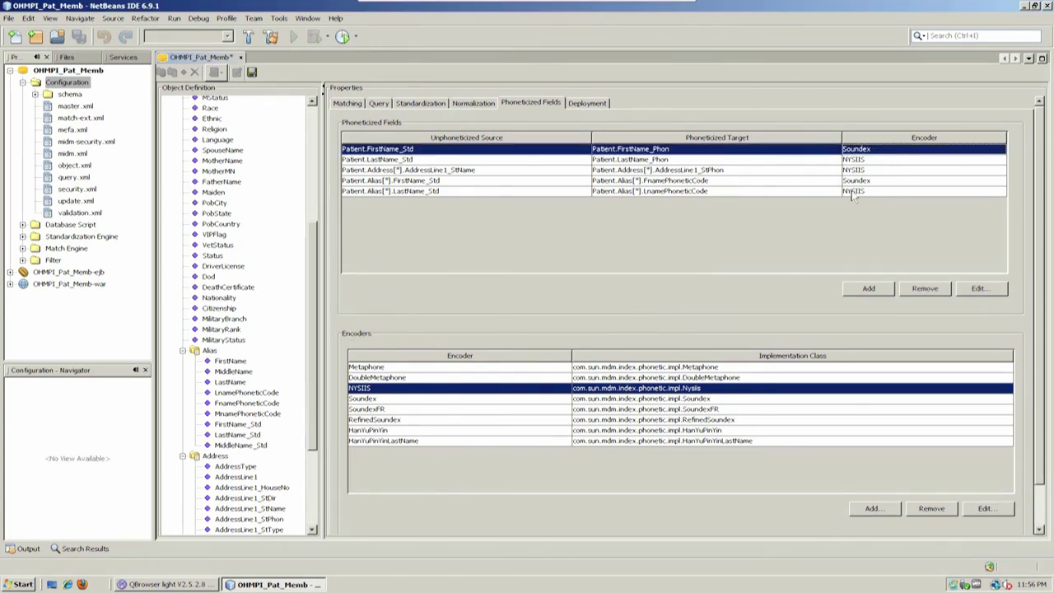
left_click(860, 191)
left_click(867, 153)
left_click(413, 402)
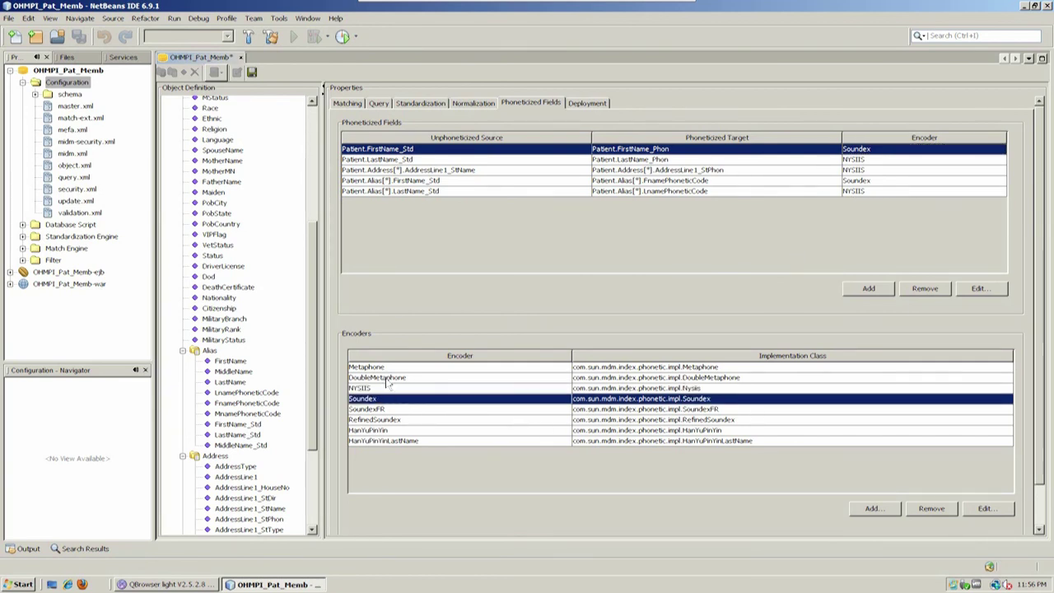
left_click(396, 410)
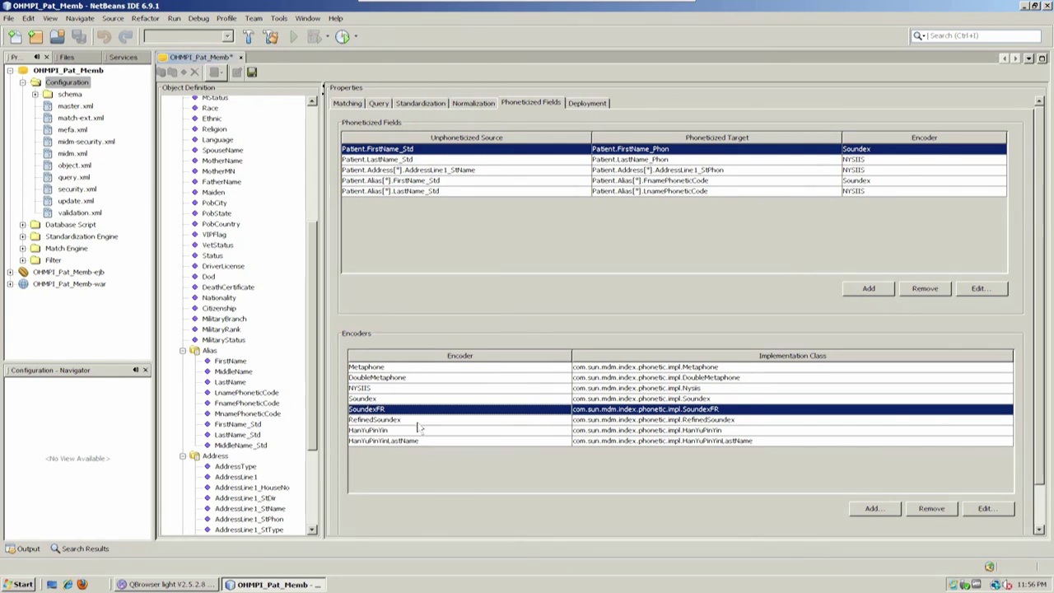
left_click(419, 422)
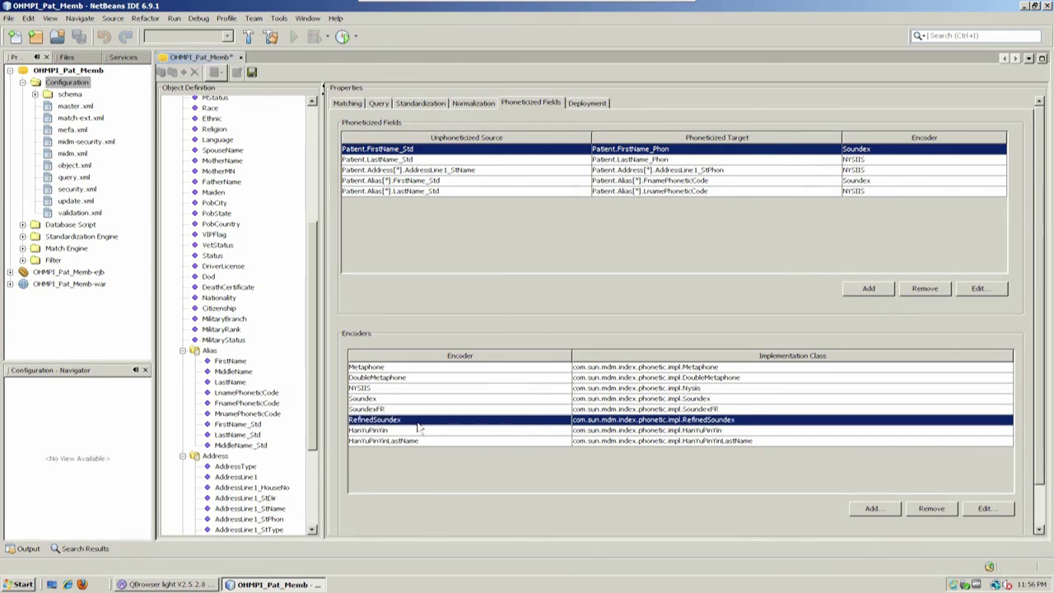
left_click(400, 368)
left_click(399, 378)
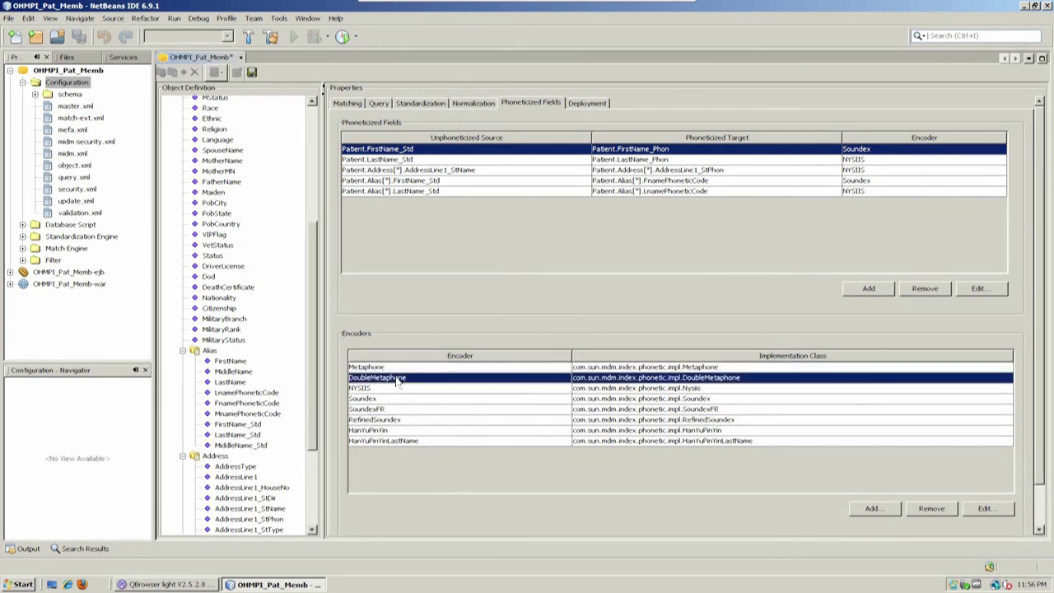
left_click(425, 430)
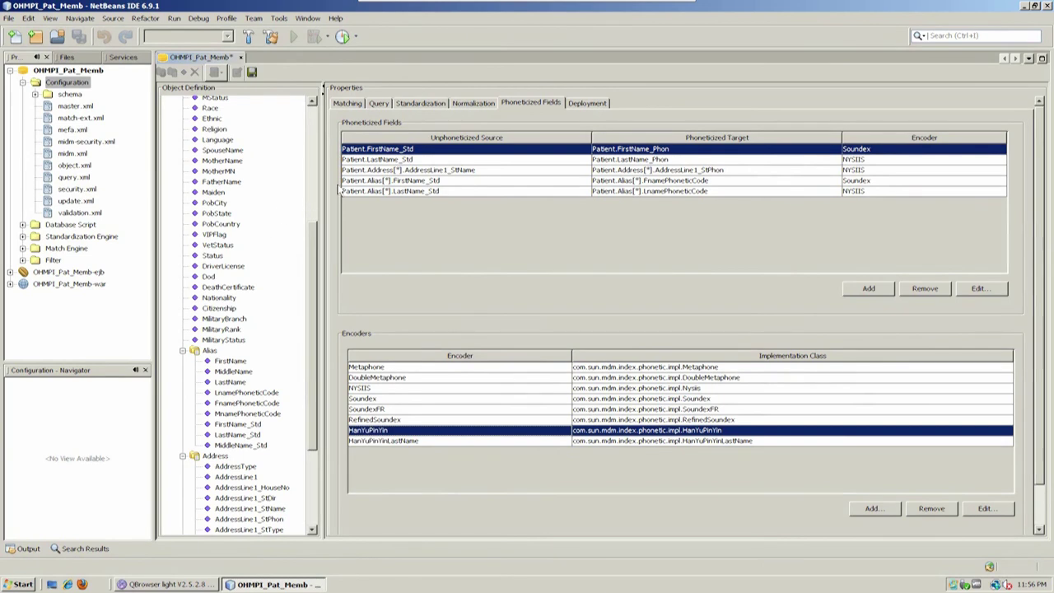
Review the transaction modes available in the root's deployment settings without changing the selection
left_click(312, 131)
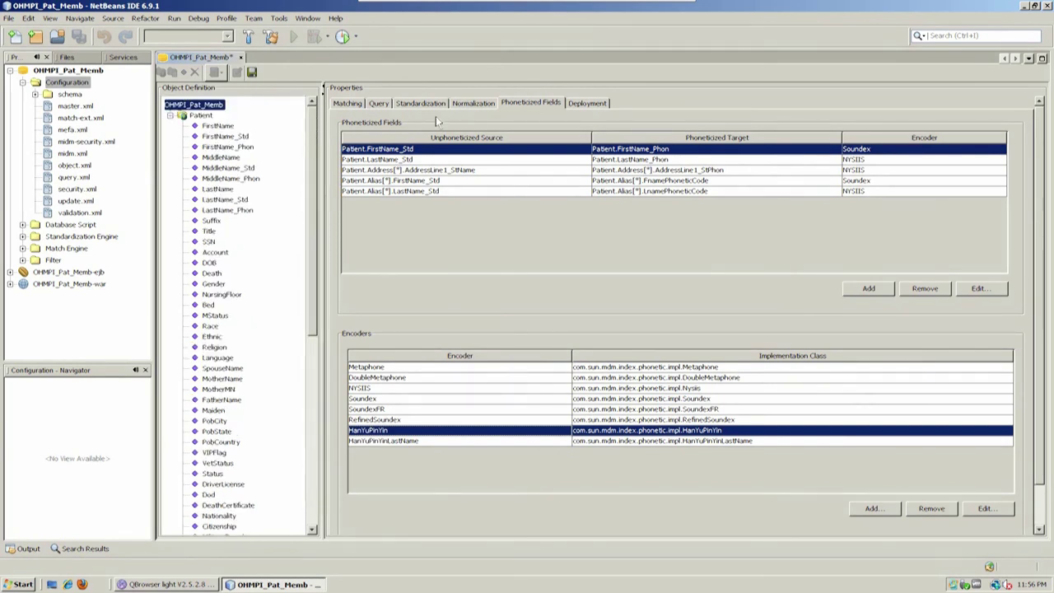
left_click(588, 103)
left_click(524, 132)
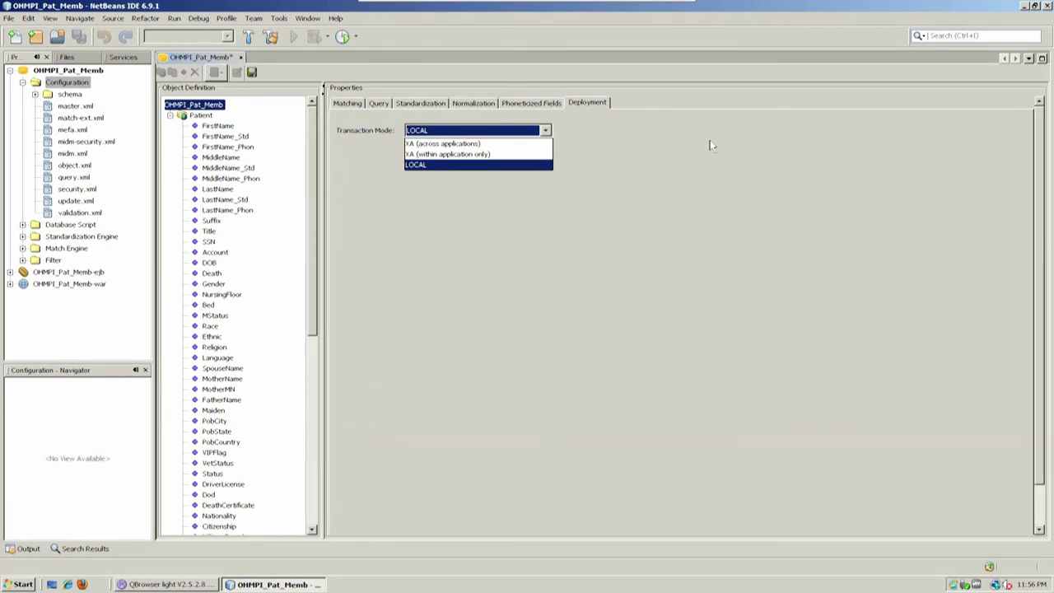
left_click(662, 219)
Return to the matching rules and close the master index configuration editor without saving the changes
left_click(350, 103)
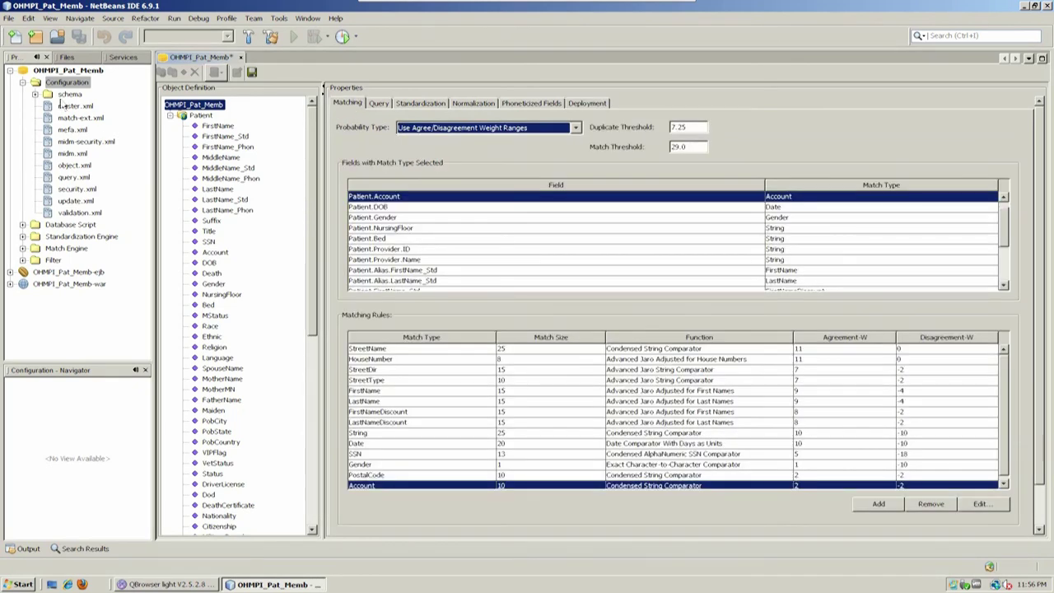
left_click(241, 57)
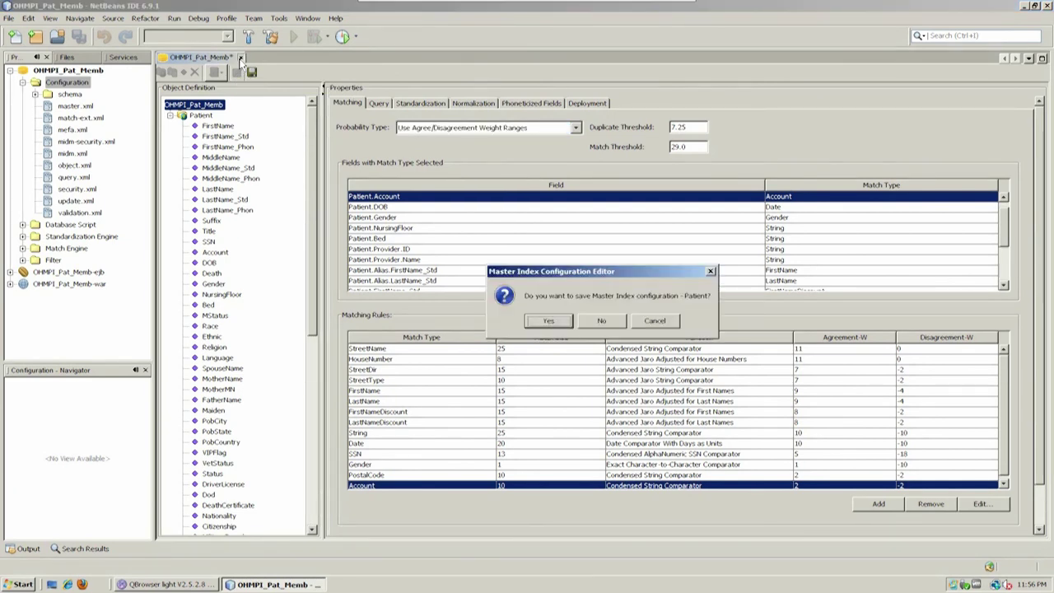
left_click(593, 322)
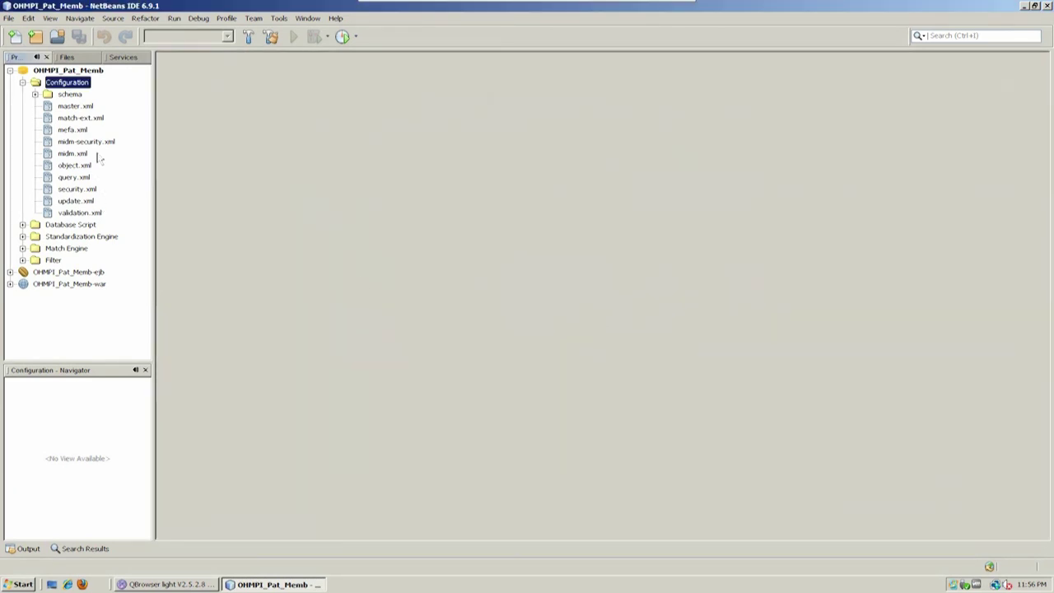
Open object.xml from the Configuration folder and examine the AuxId node and the Patient relationships near the file's end
double_click(66, 167)
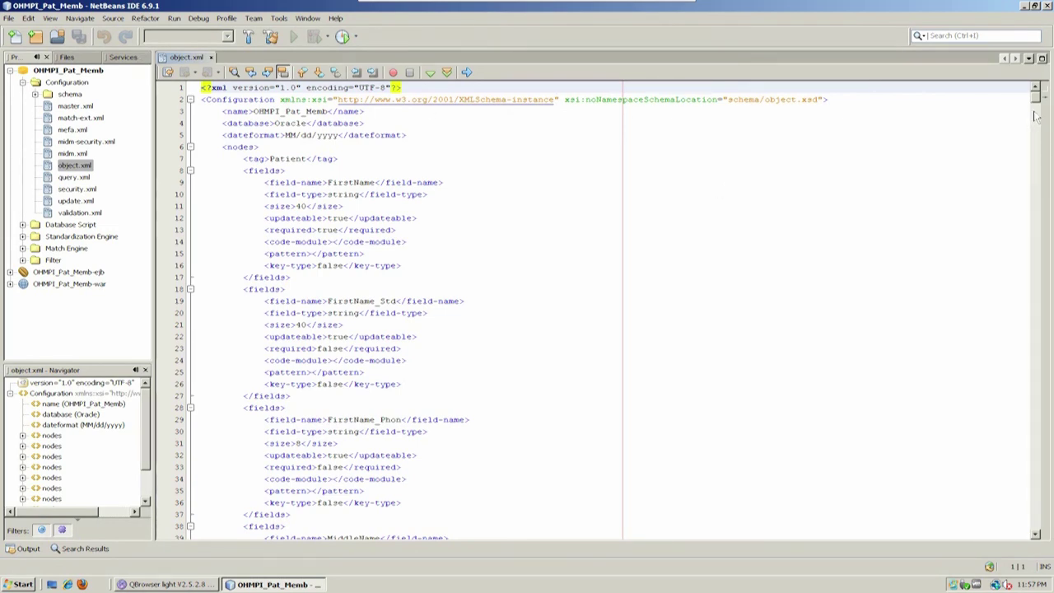
left_click_drag(1036, 112, 996, 502)
scroll(649, 319, "up", 2)
scroll(648, 320, "up", 1)
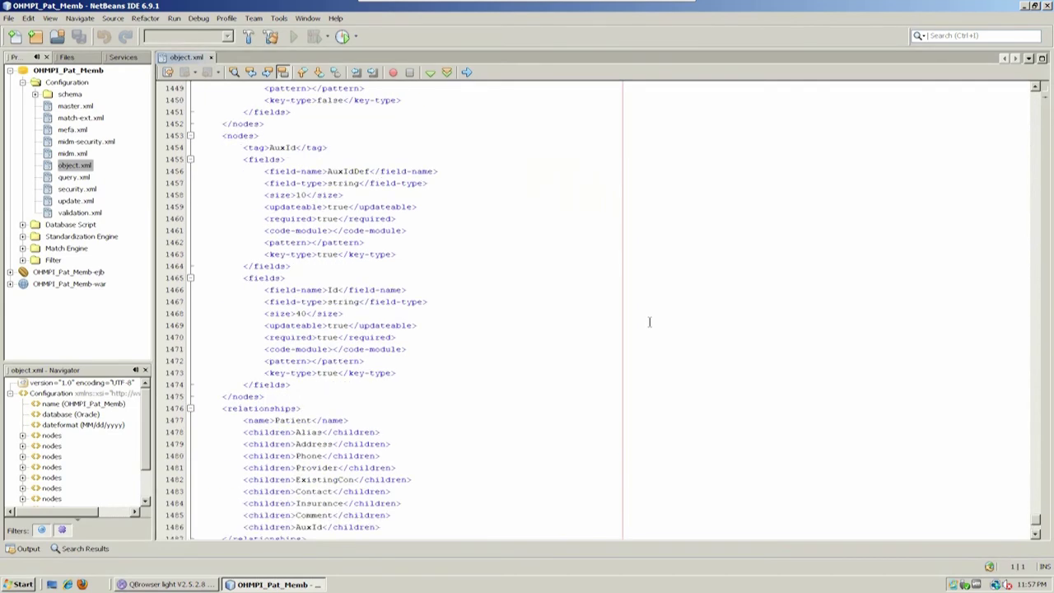
Examine the Patient relationships and the Id field's name, string type and size under the AuxId node in object.xml
scroll(648, 319, "down", 1)
left_click_drag(220, 337, 421, 470)
left_click_drag(243, 205, 290, 315)
left_click(335, 317)
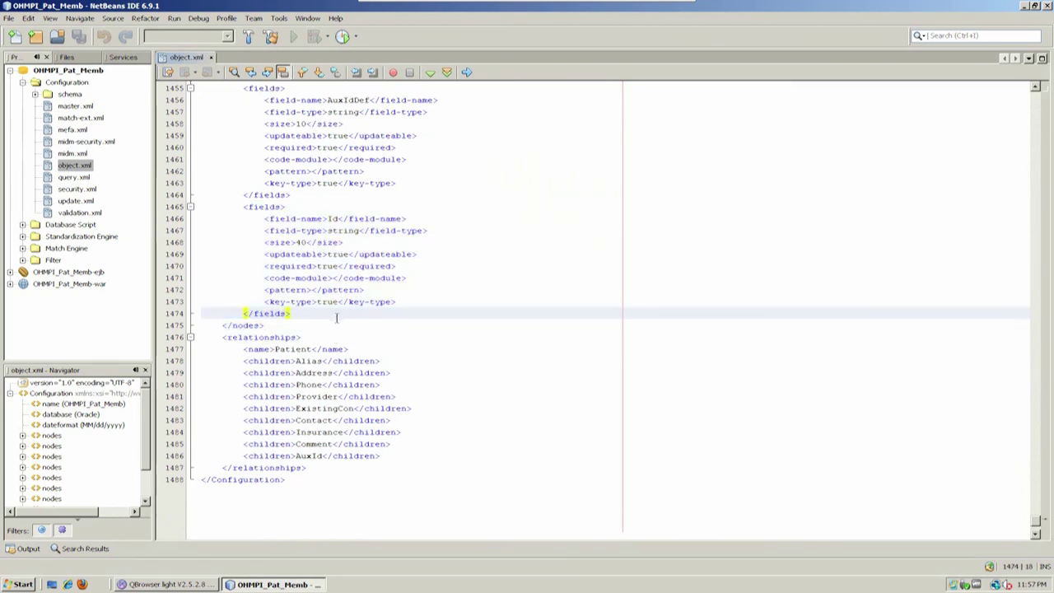
left_click_drag(263, 219, 458, 247)
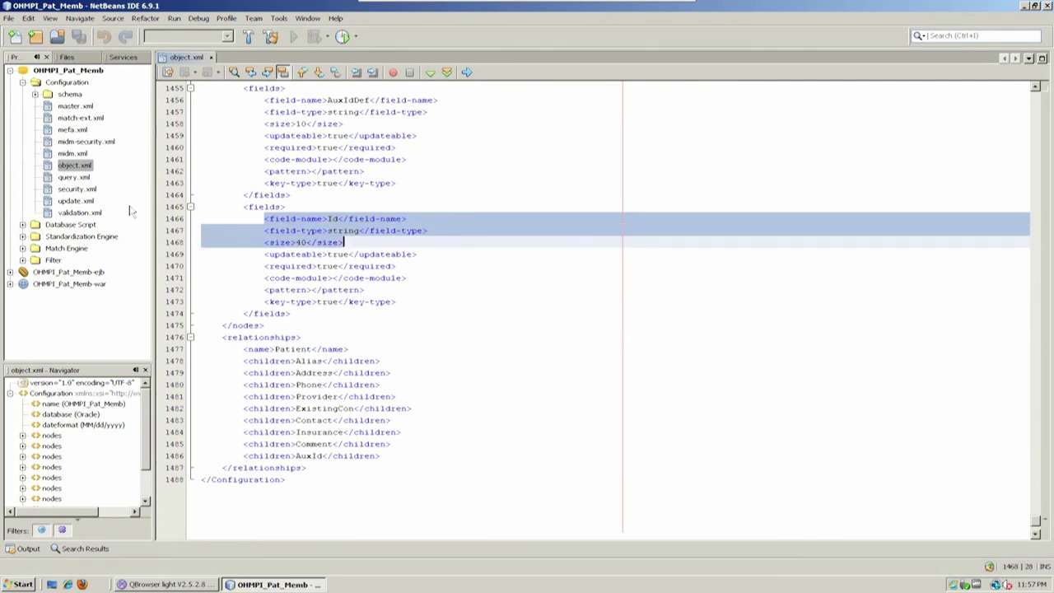
Open query.xml from the Configuration folder and review its query builders and block definitions through to the end of the file
left_click(74, 178)
double_click(74, 178)
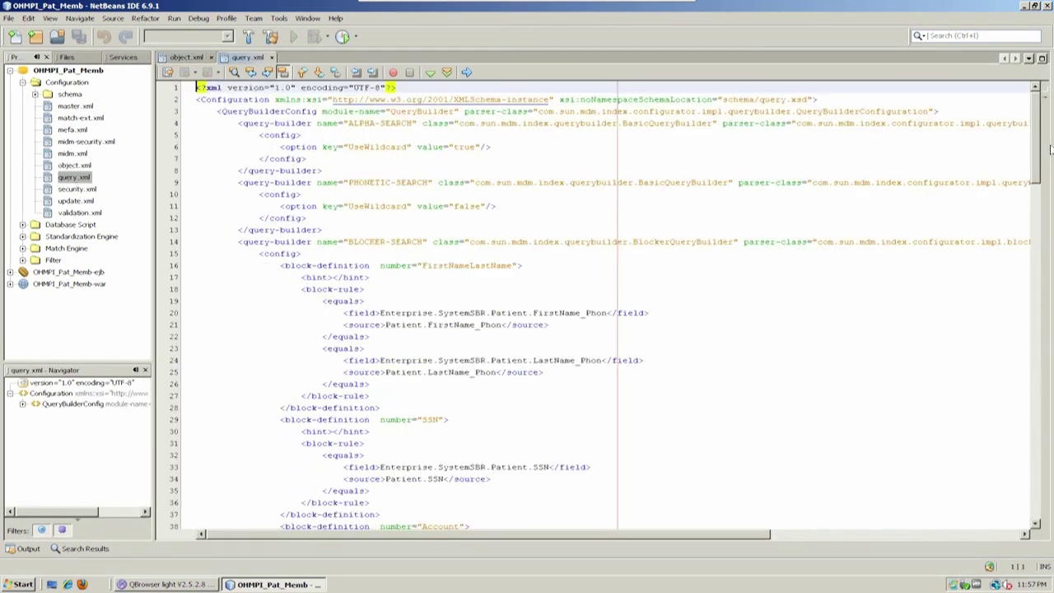
left_click_drag(1052, 151, 1051, 478)
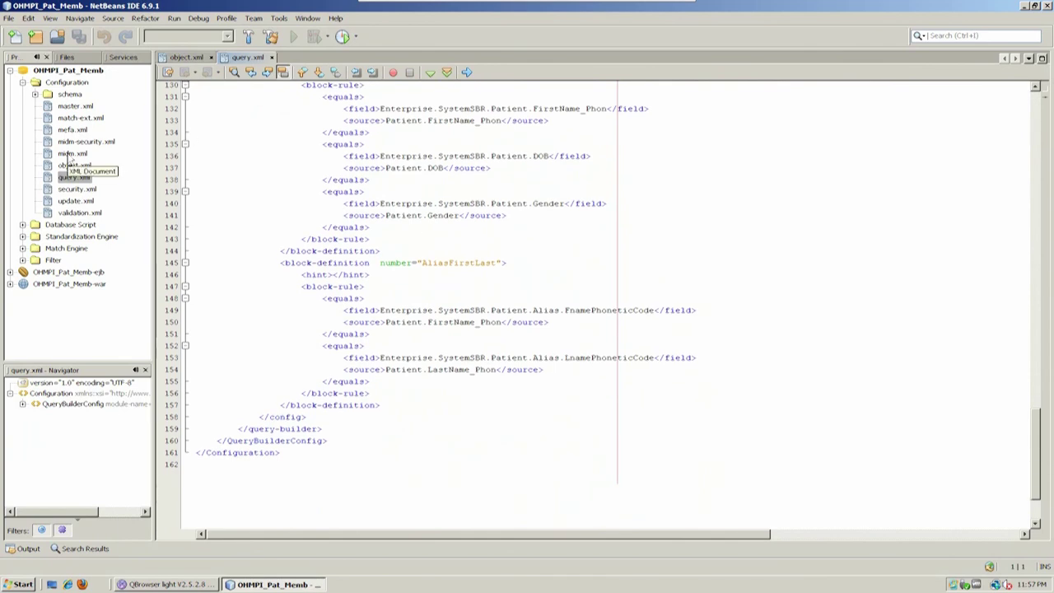
Open master.xml and review its update mode, transaction setting and decision maker parameters, including the duplicate and match thresholds
left_click(74, 107)
double_click(74, 107)
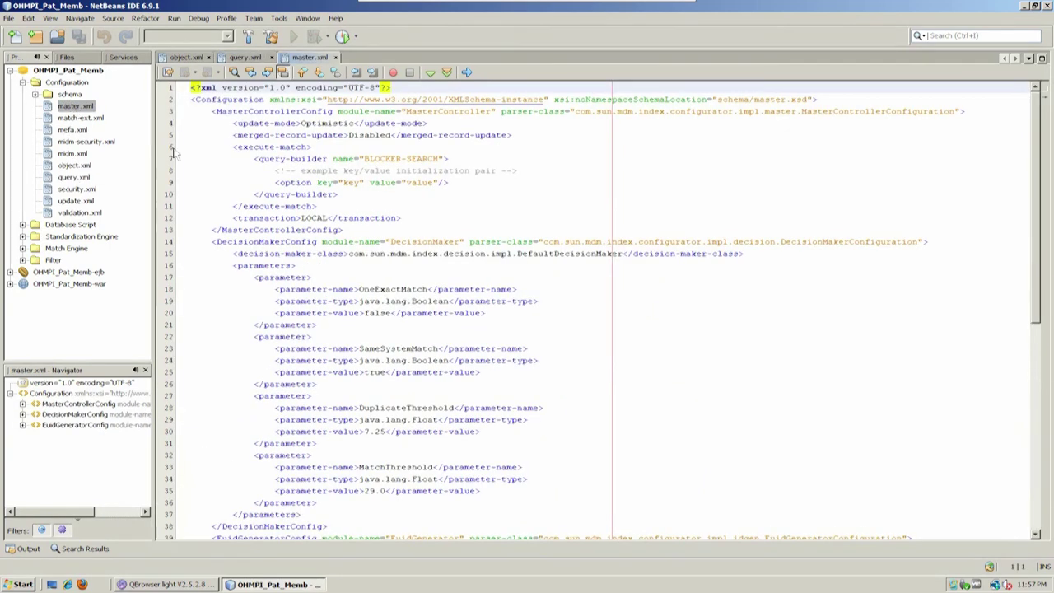
left_click_drag(1046, 220, 1052, 196)
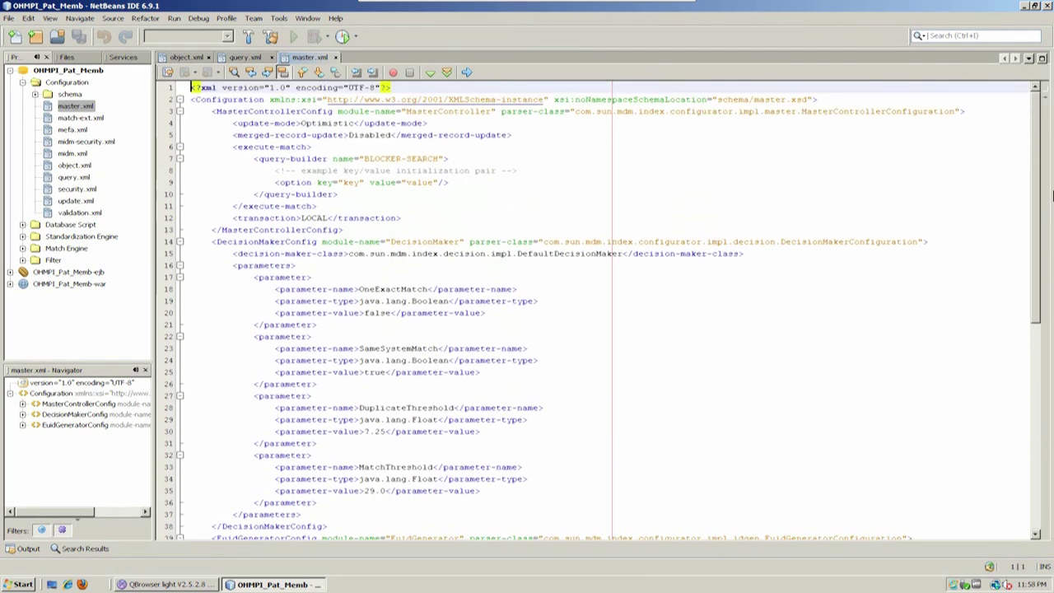
Close the object.xml, query.xml and master.xml files
left_click(208, 57)
left_click(210, 59)
left_click(210, 58)
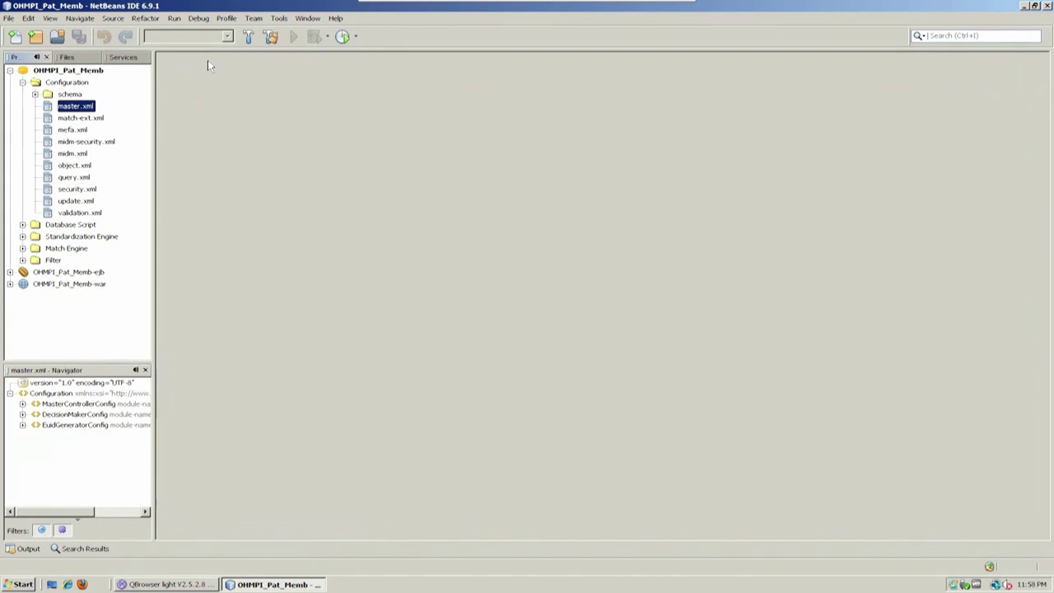
Reopen the Configuration folder's master index editor to compare it with the XML files, and close it
left_click(59, 85)
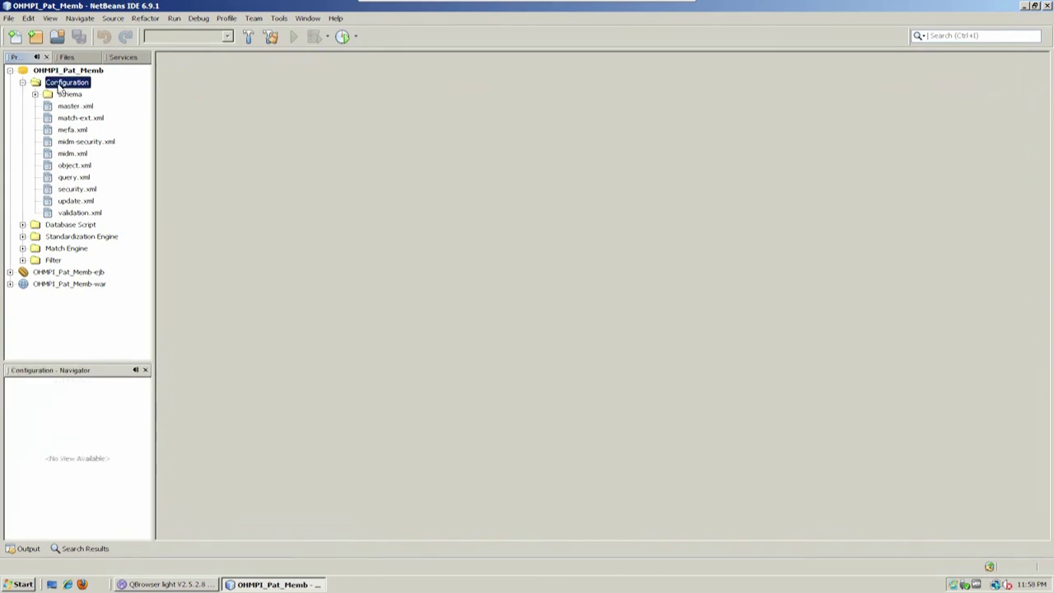
right_click(58, 85)
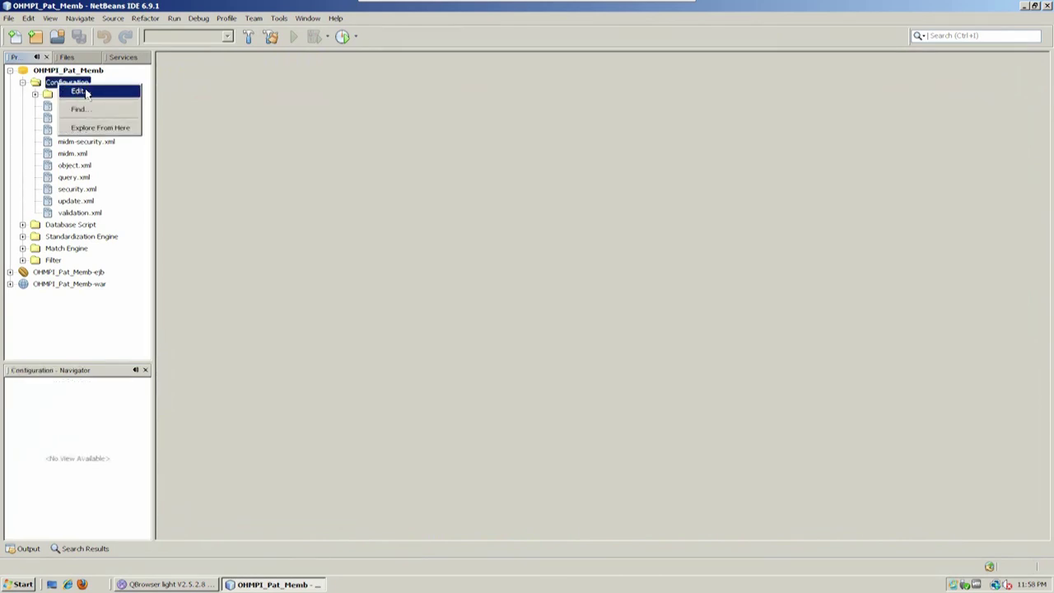
left_click(78, 91)
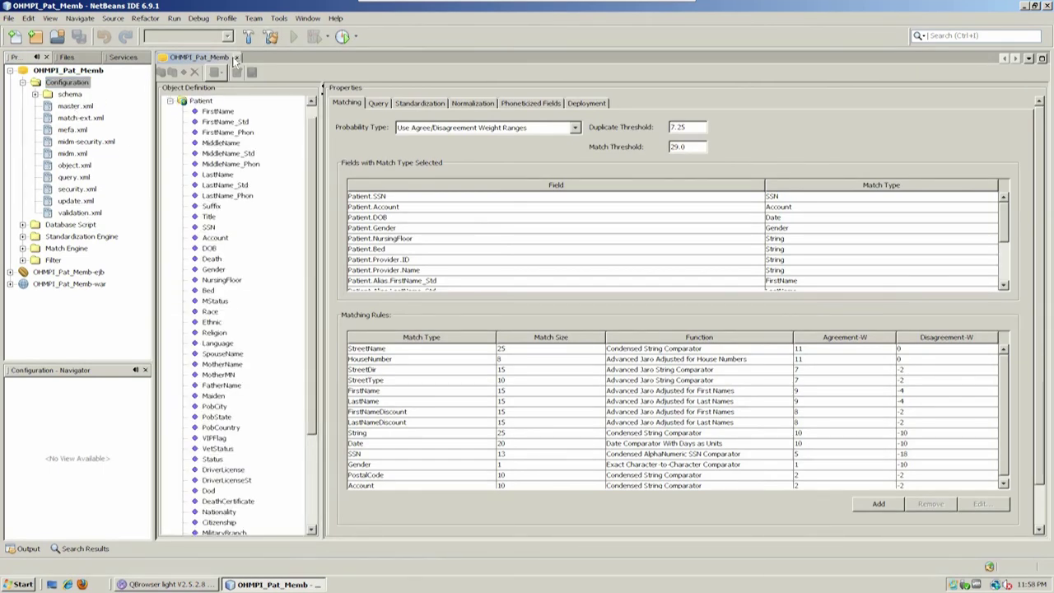
left_click(236, 56)
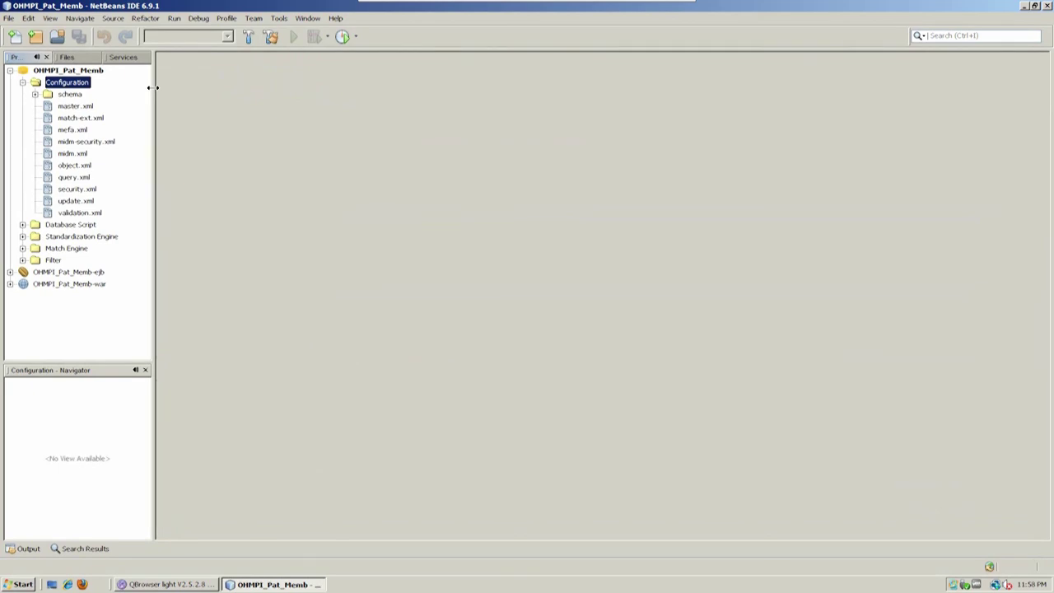
Collapse the Configuration folder, expand Database Script and check which build and generate commands the OHMPI_Pat_Memb project offers
left_click(23, 83)
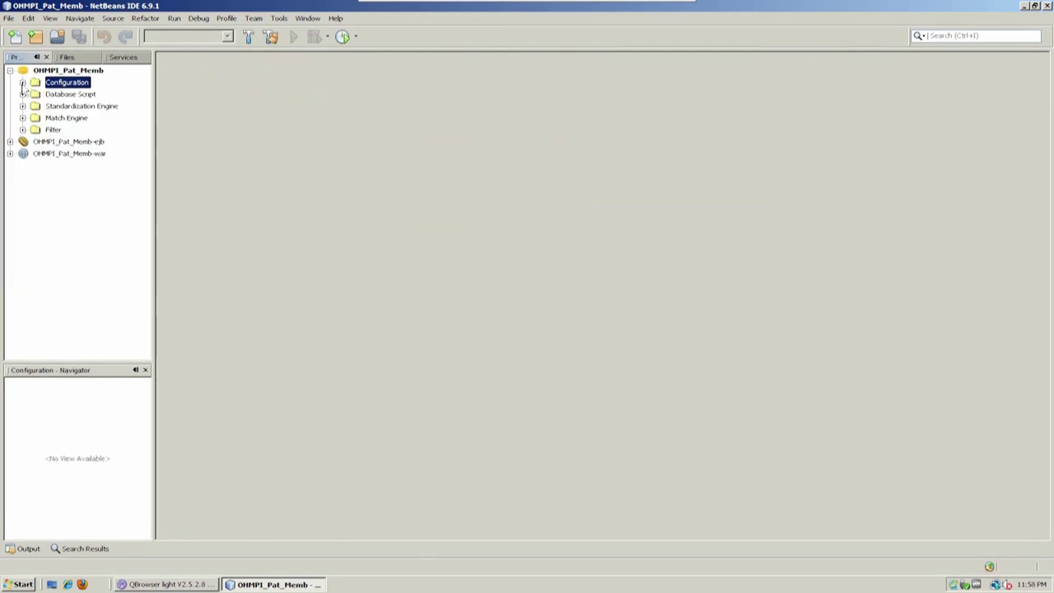
left_click(69, 94)
double_click(69, 94)
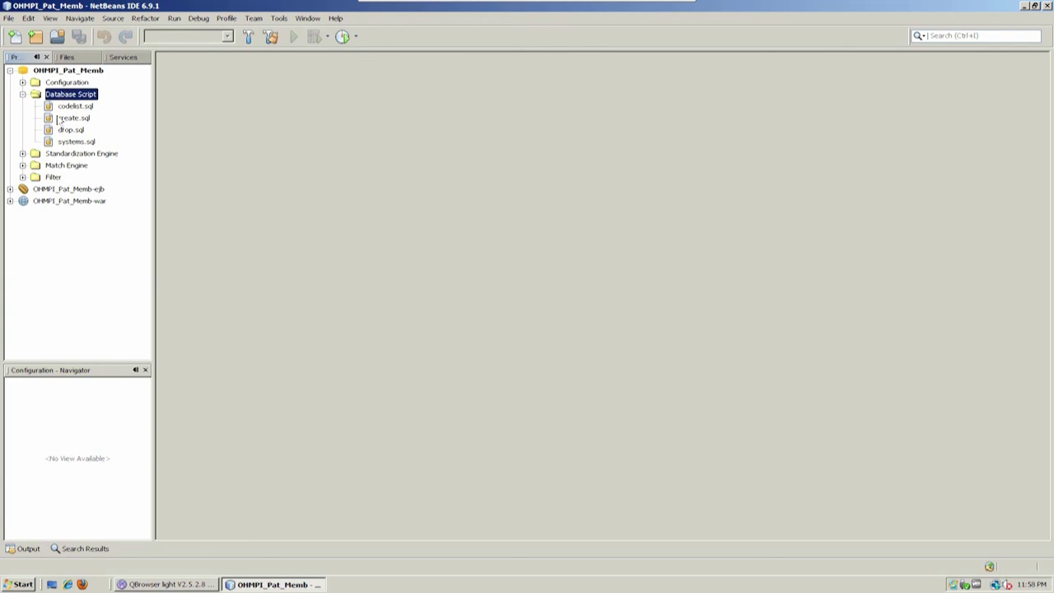
double_click(83, 83)
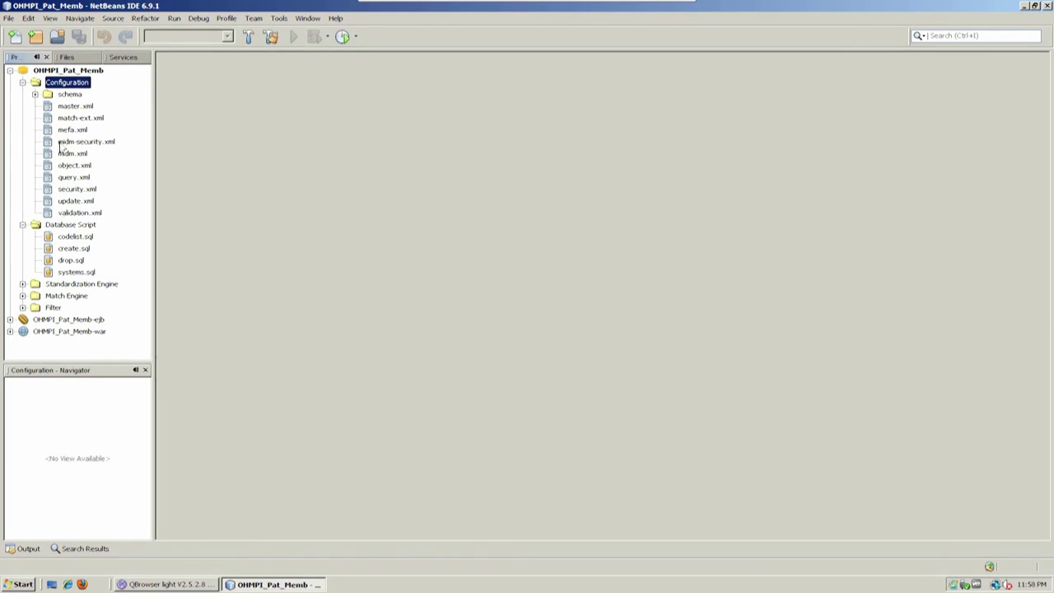
double_click(66, 85)
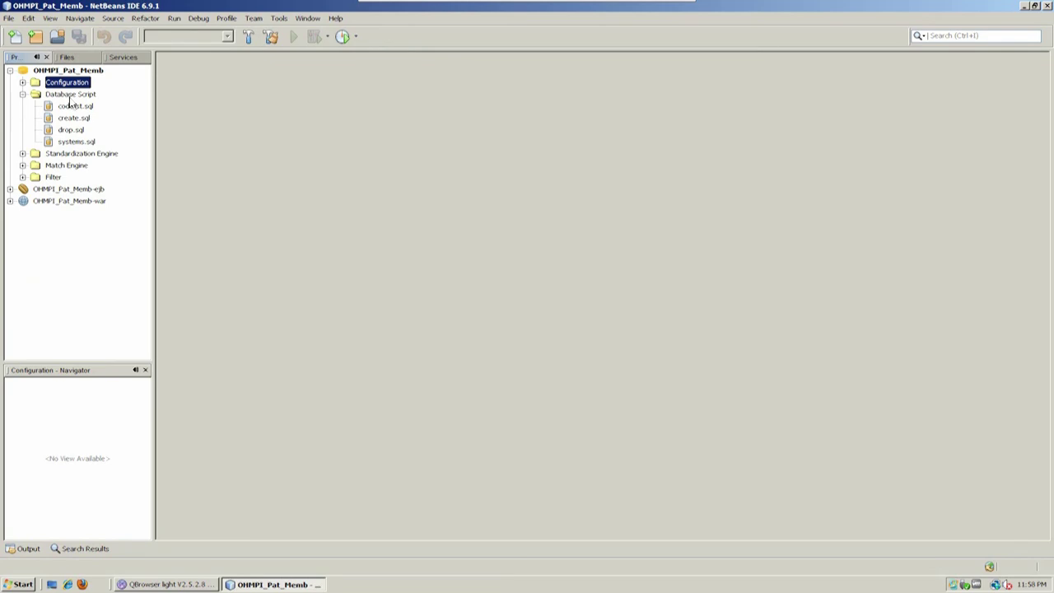
right_click(62, 72)
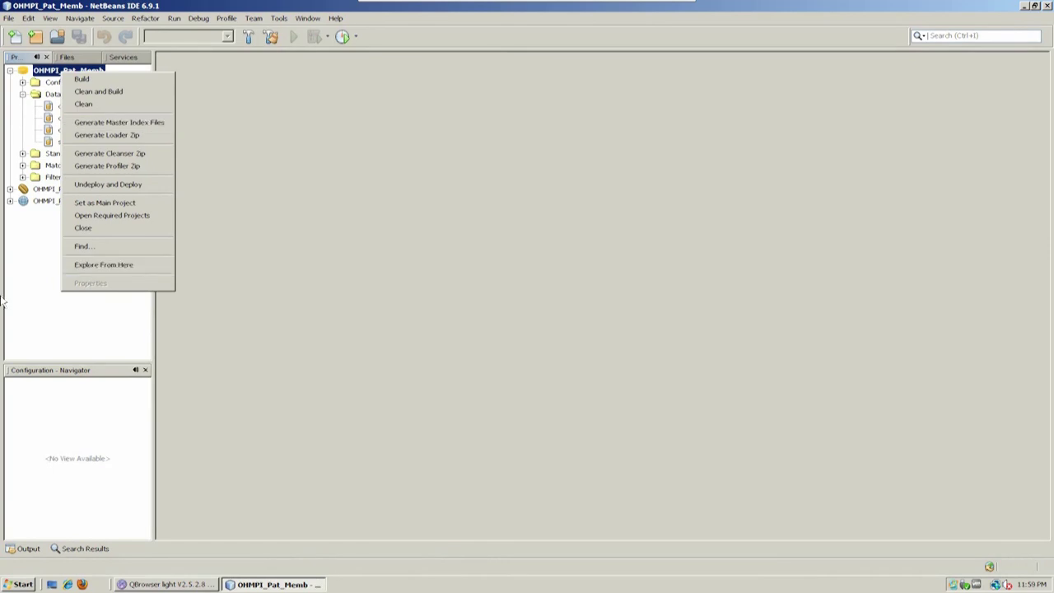
left_click(28, 283)
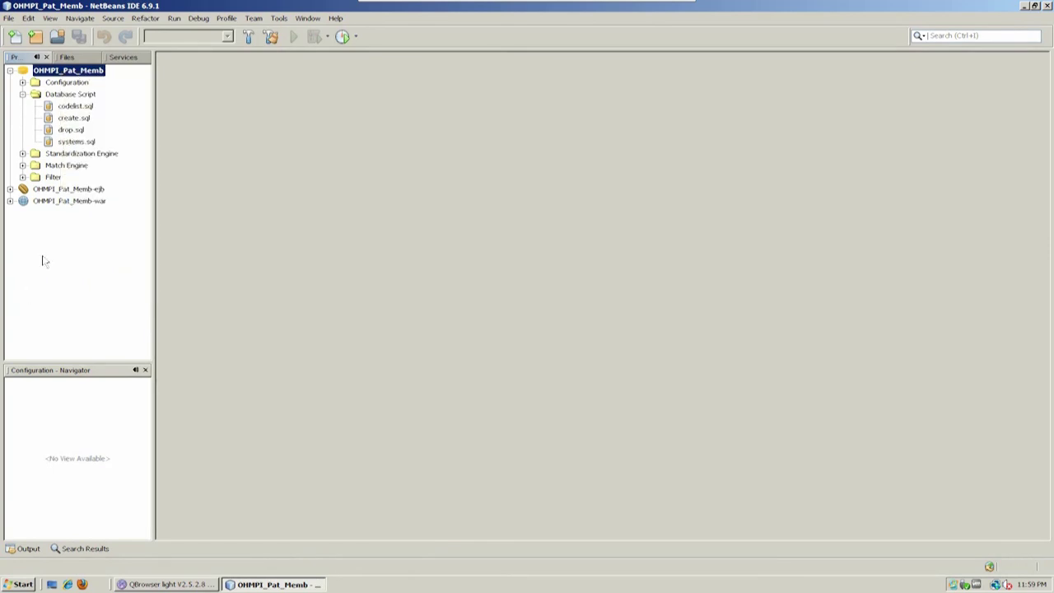
Open create.sql, review its table, constraint and sequence insert statements through to the end, and close the file
double_click(73, 119)
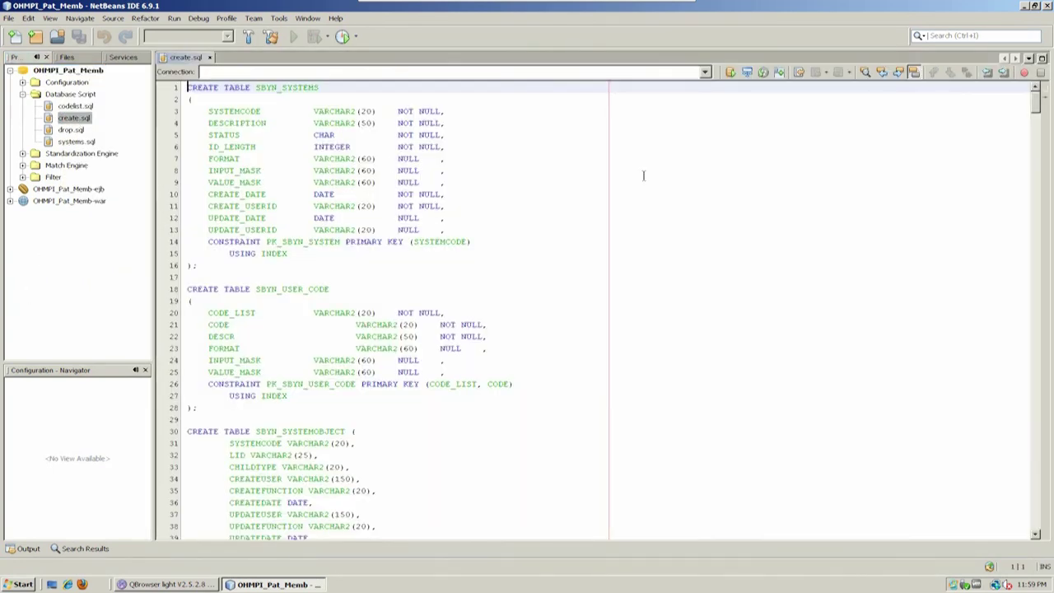
left_click(1037, 130)
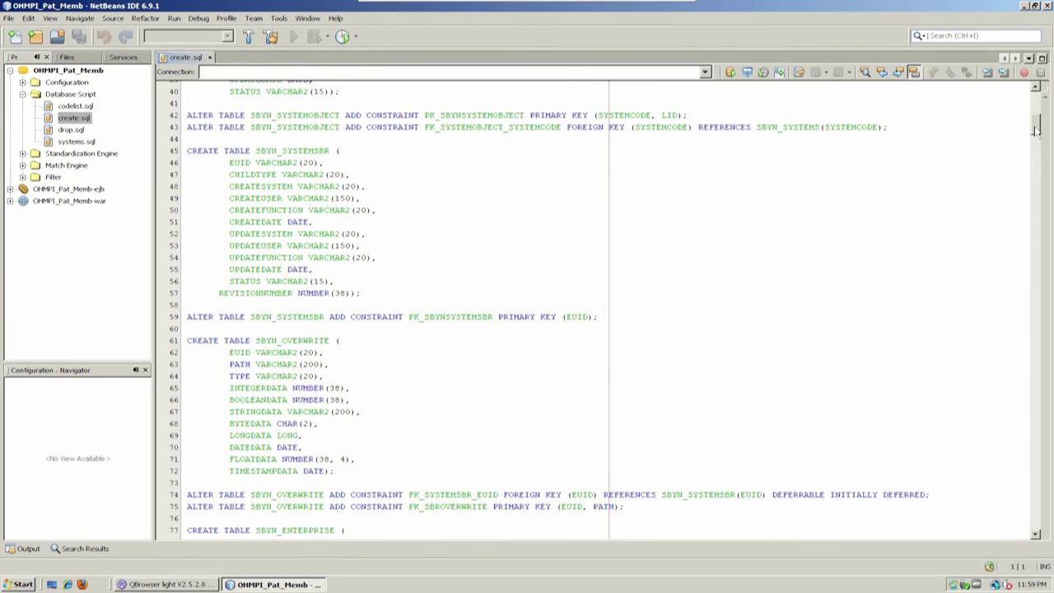
left_click_drag(1037, 130, 1038, 145)
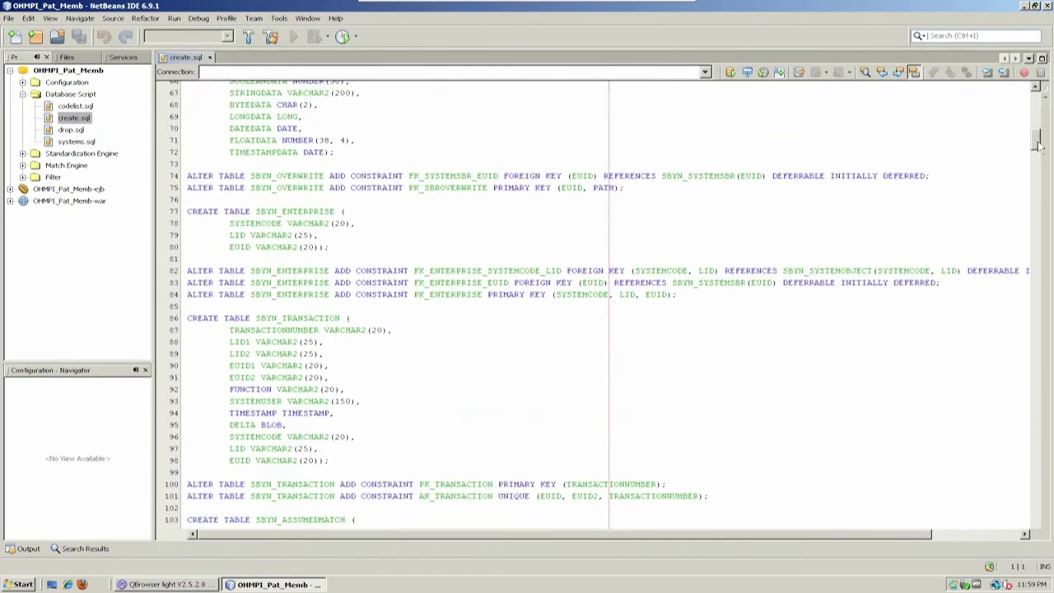
left_click_drag(1038, 144, 1046, 509)
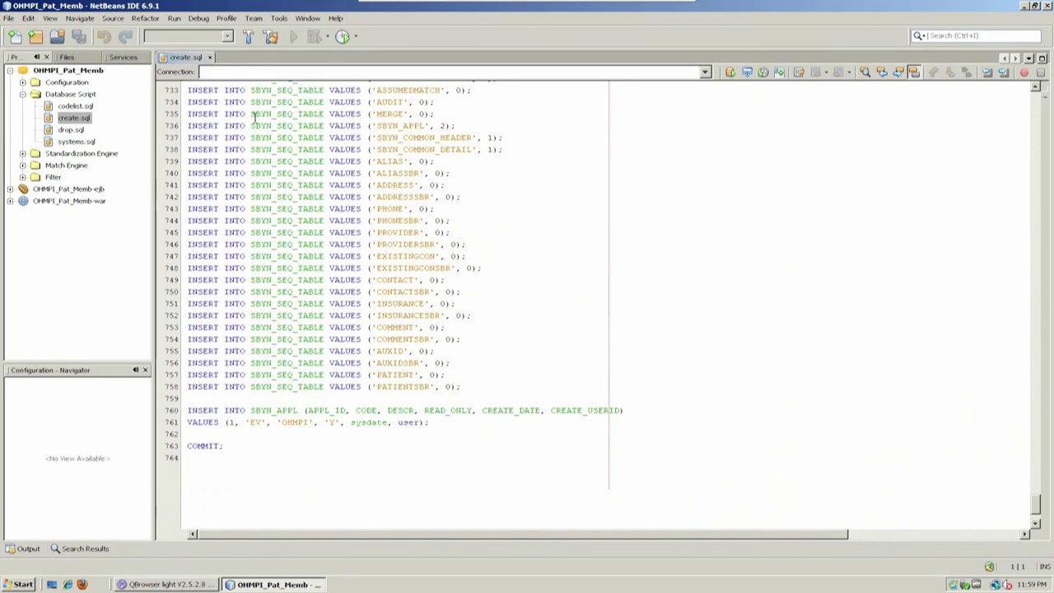
left_click(209, 57)
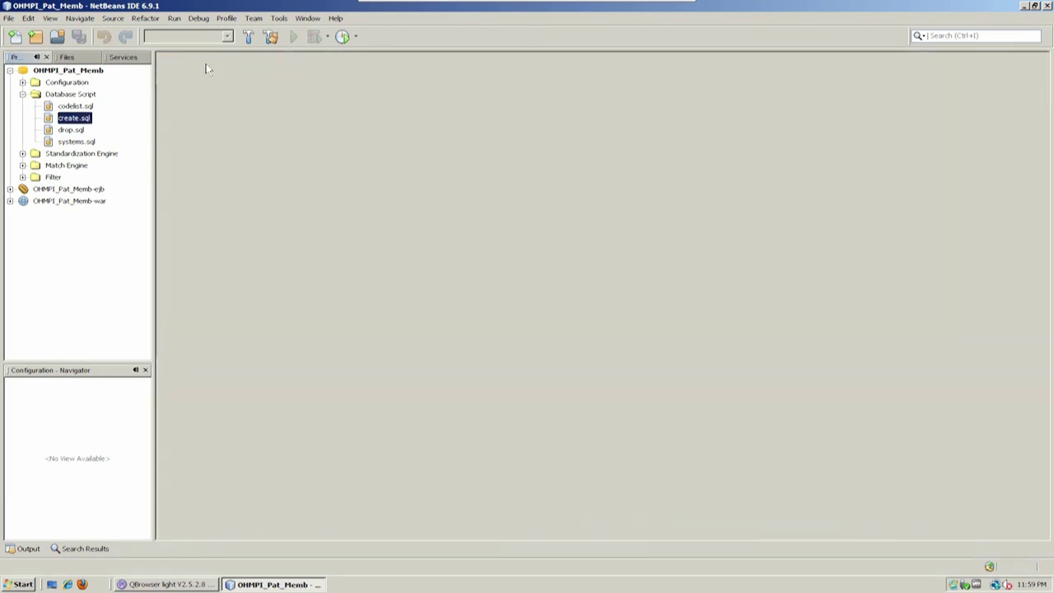
Open codelist.sql, review code lists such as suffix, title, gender, marital status and race, and close the file
double_click(75, 107)
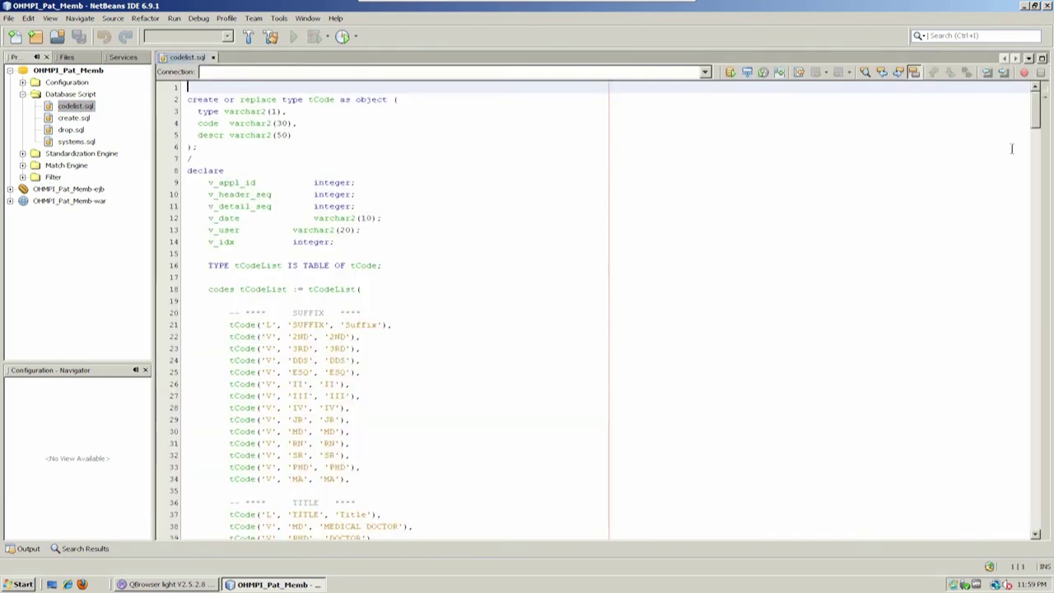
left_click(1037, 140)
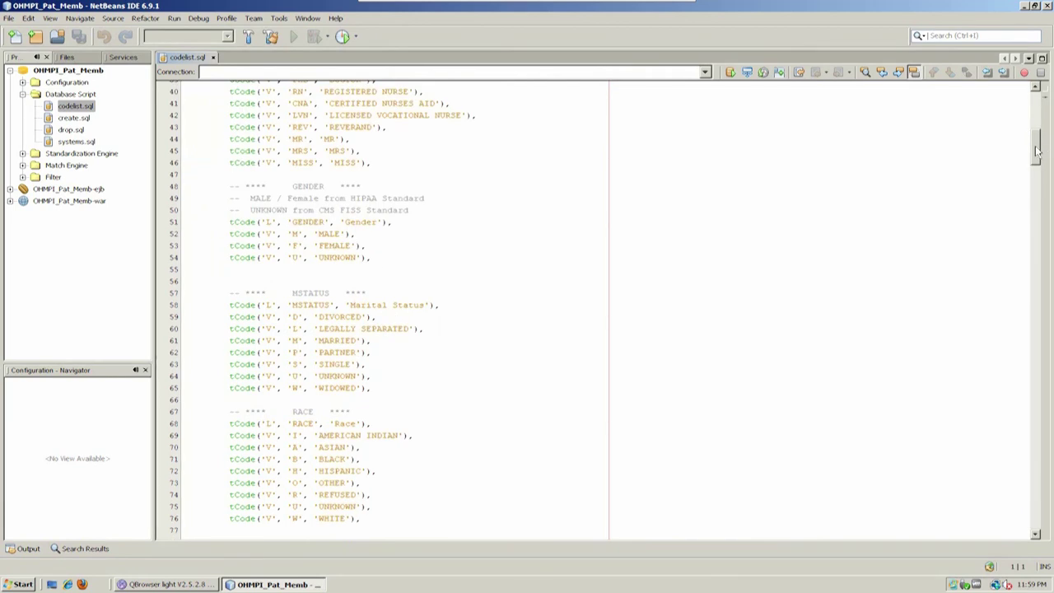
left_click_drag(1037, 150, 1050, 472)
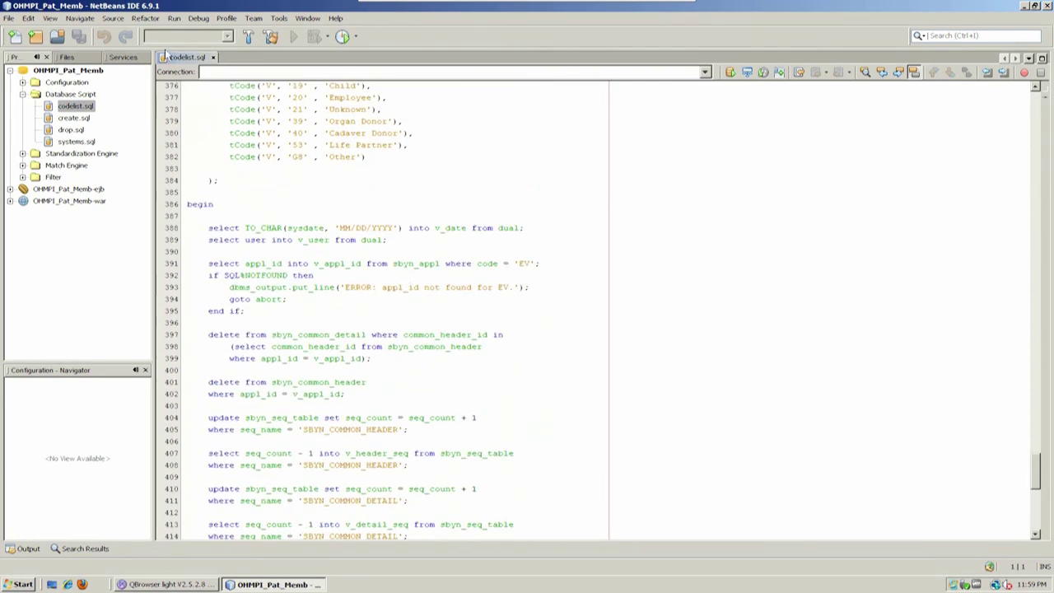
left_click(212, 57)
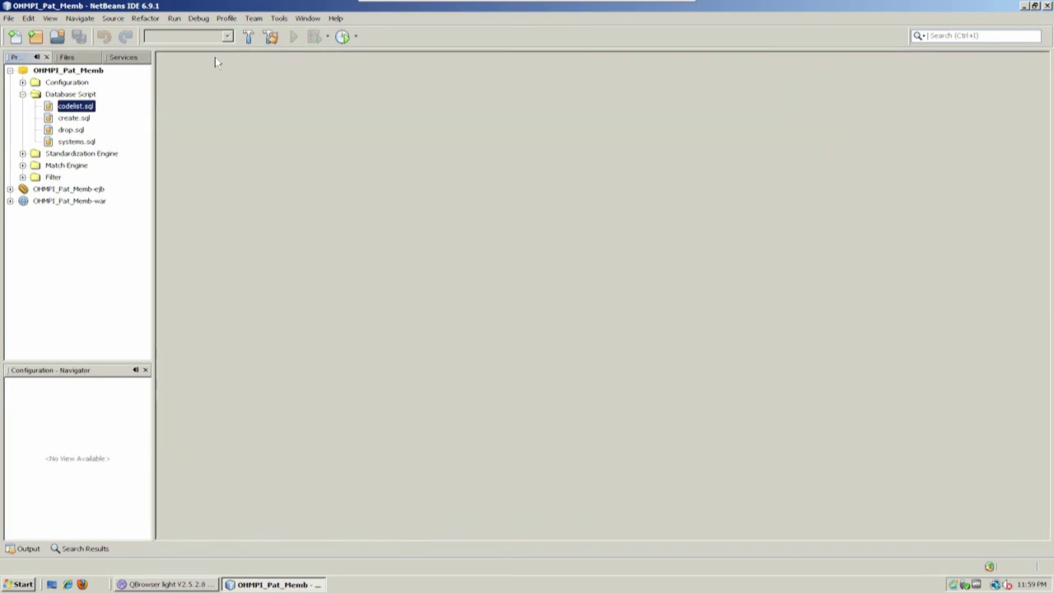
Open systems.sql and add four copies of the PCC insert into sbyn_systems statement before the commit
double_click(76, 142)
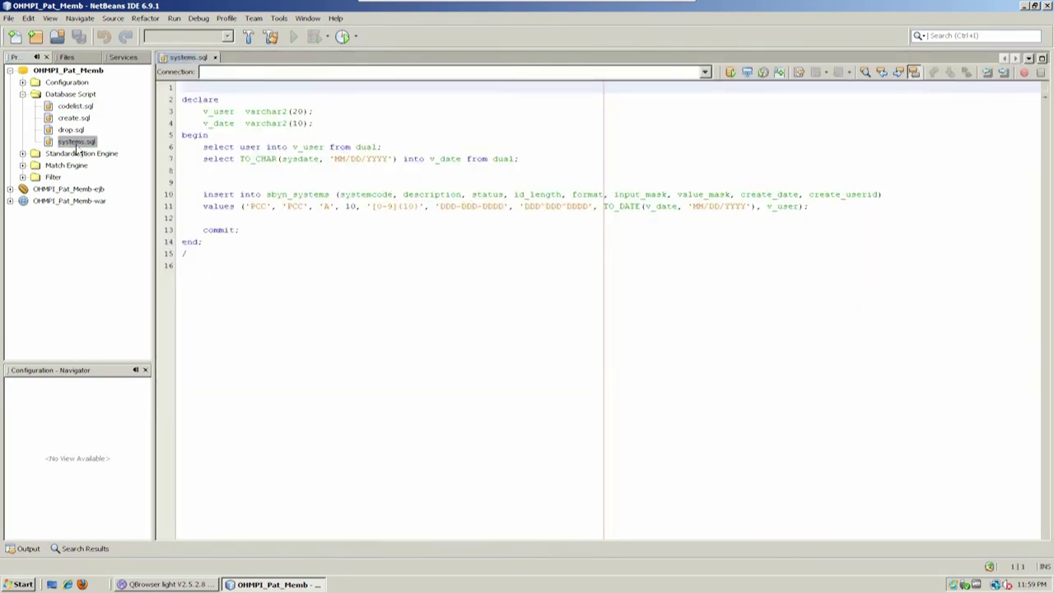
left_click(197, 195)
left_click_drag(196, 194, 288, 218)
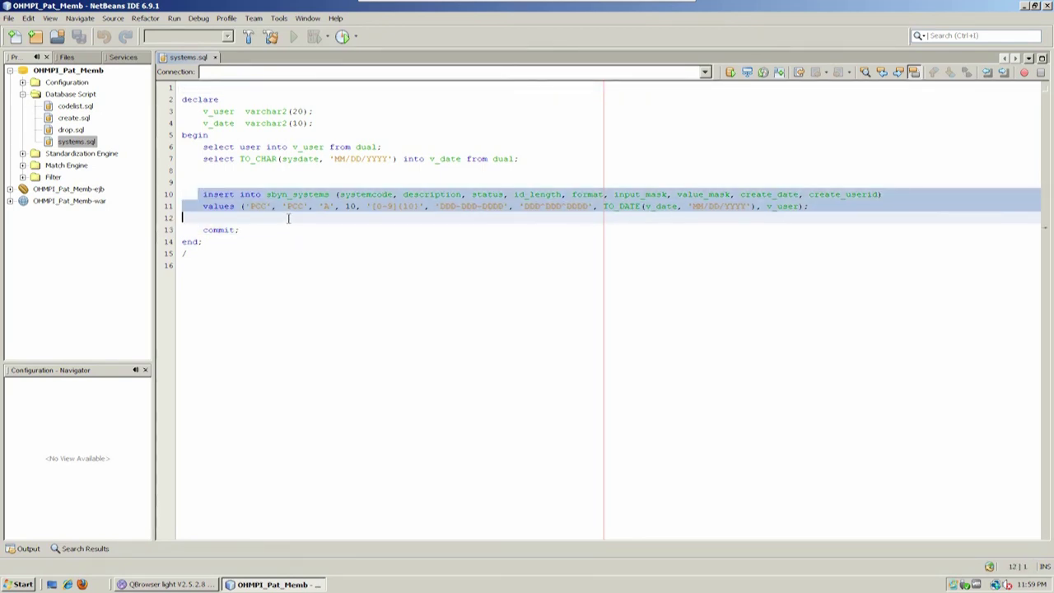
key("ctrl+c")
left_click(224, 214)
key("ctrl+v")
key("ctrl+v")
key("ctrl+v")
key("ctrl+v")
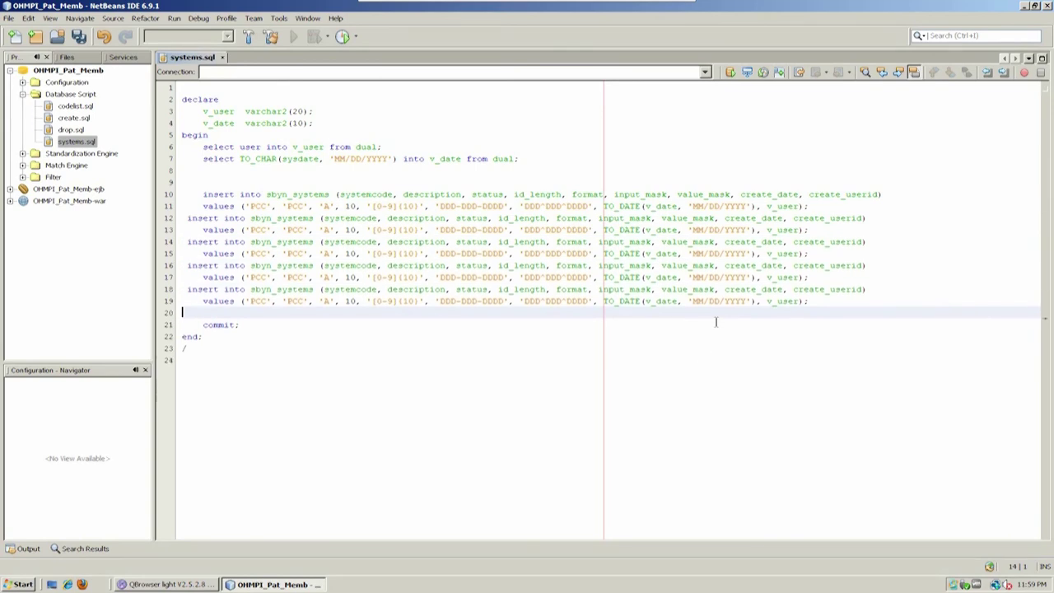
Add a blank line after each of the five insert statements in systems.sql to separate them
left_click(895, 218)
left_click(897, 206)
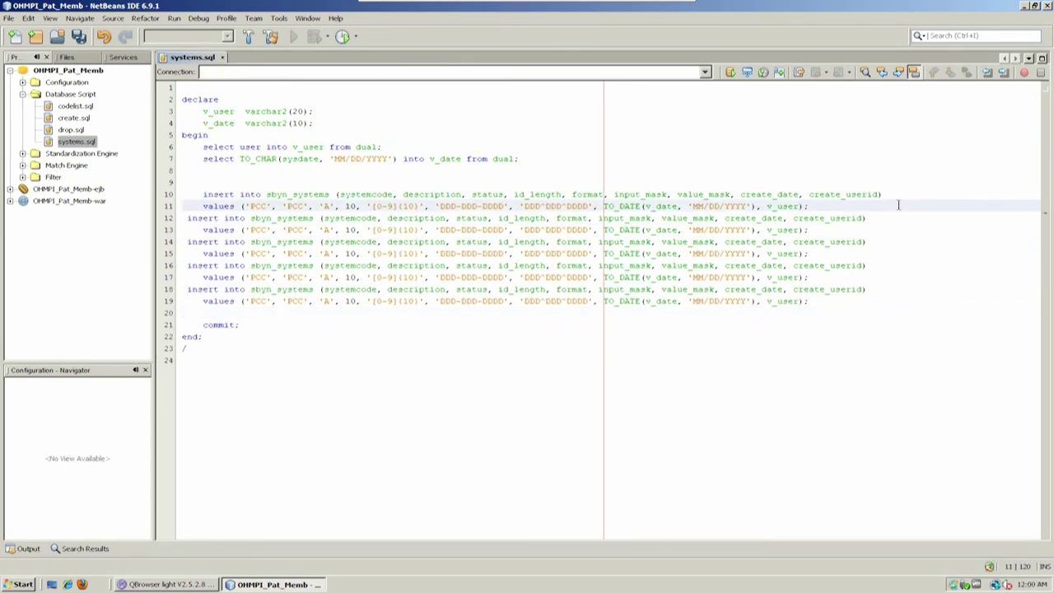
key("Return")
left_click(858, 241)
key("Return")
left_click(846, 276)
key("Return")
left_click(823, 313)
key("Return")
left_click(824, 348)
key("Return")
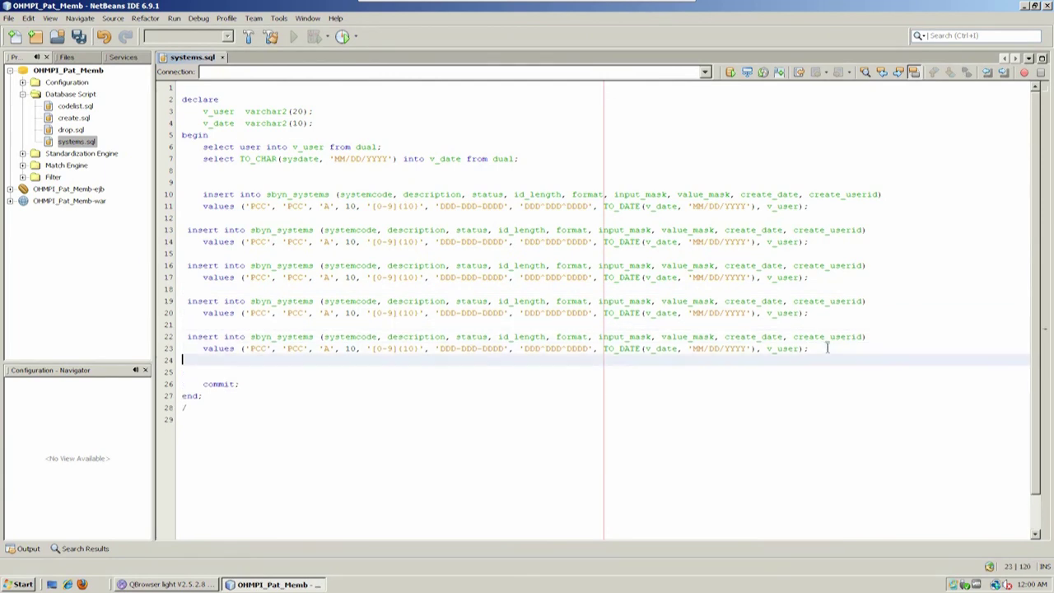
Select the PCC system code in the second insert statement's values and close systems.sql, discarding the edits
left_click(249, 242)
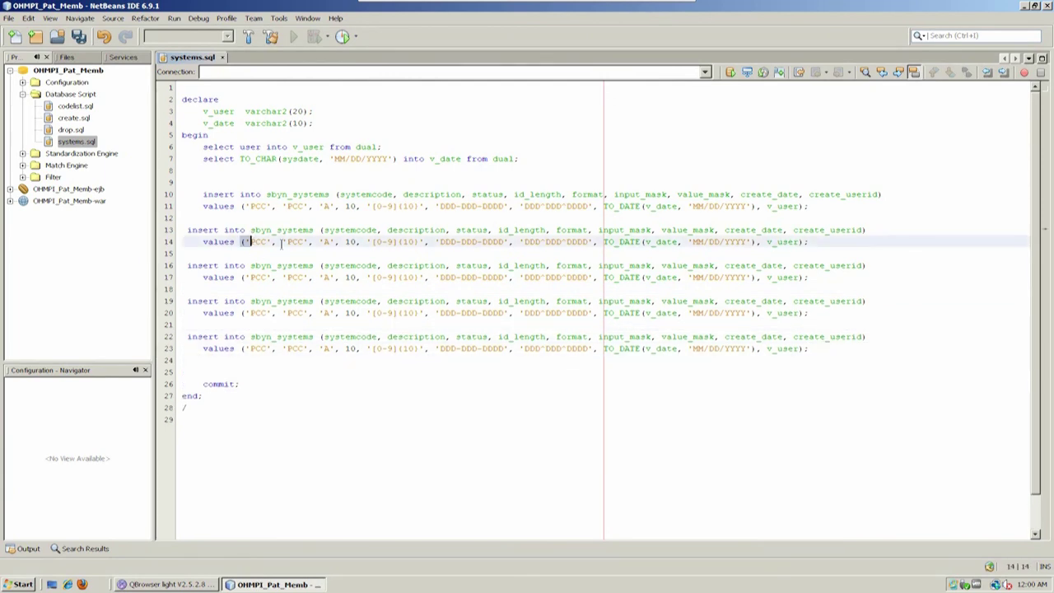
left_click_drag(252, 241, 266, 241)
left_click(222, 57)
left_click(526, 333)
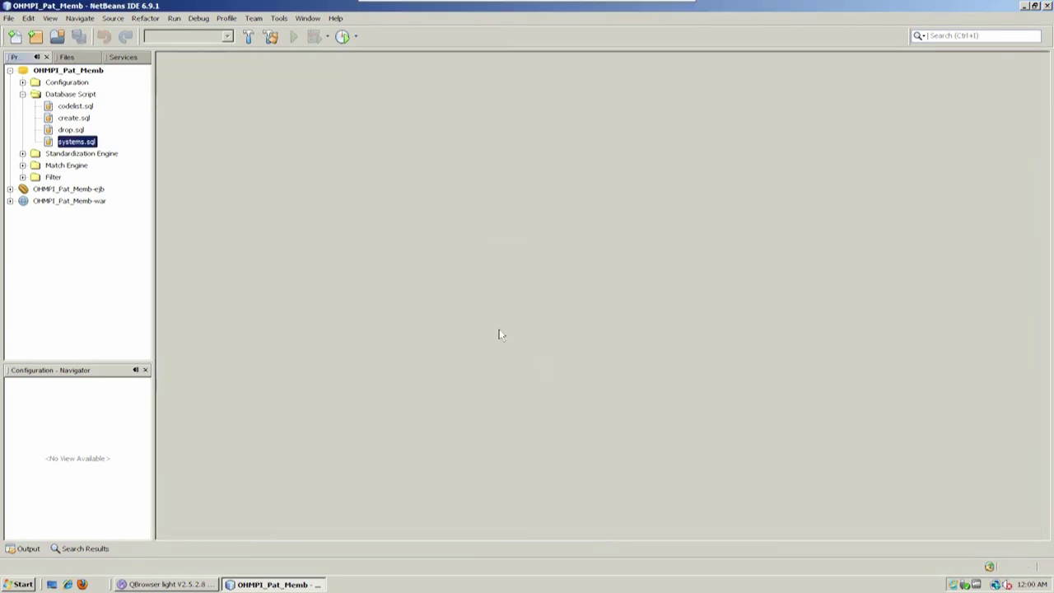
Collapse the Database Script folder and expand the OHMPI_Pat_Memb-ejb project to show its contents
left_click(58, 97)
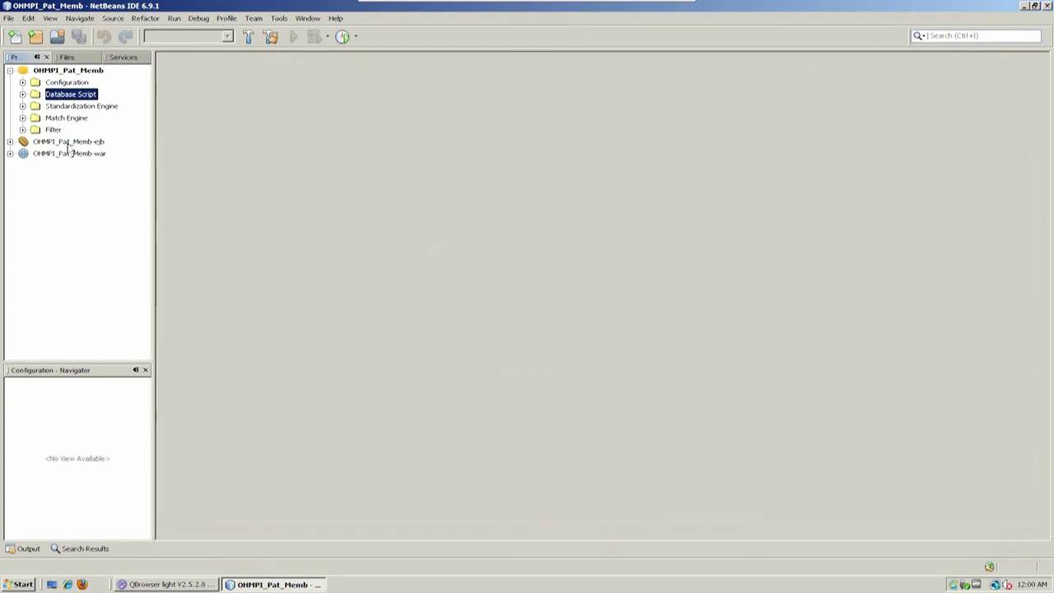
left_click(9, 141)
left_click(78, 143)
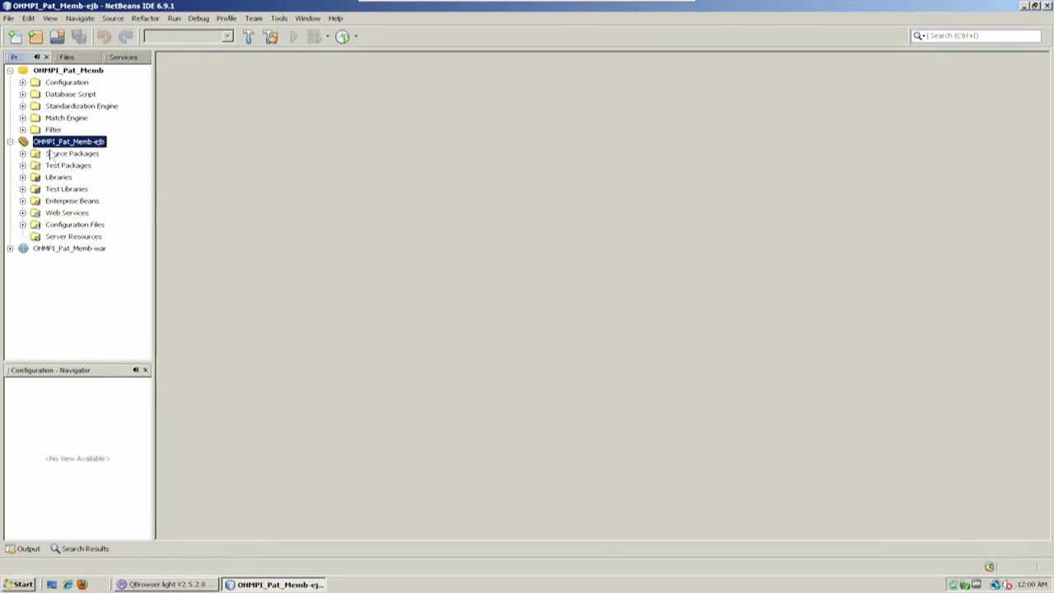
Collapse the OHMPI_Pat_Memb-ejb project, examine the contents of the OHMPI_Pat_Memb-war project's Web Pages folder, and collapse the war project
left_click(10, 141)
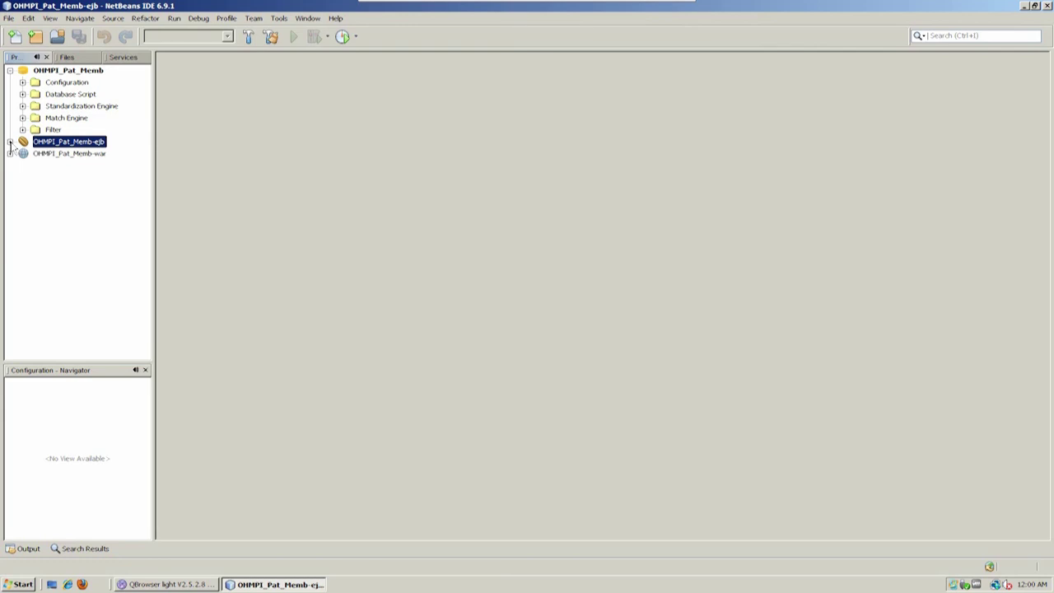
left_click(10, 154)
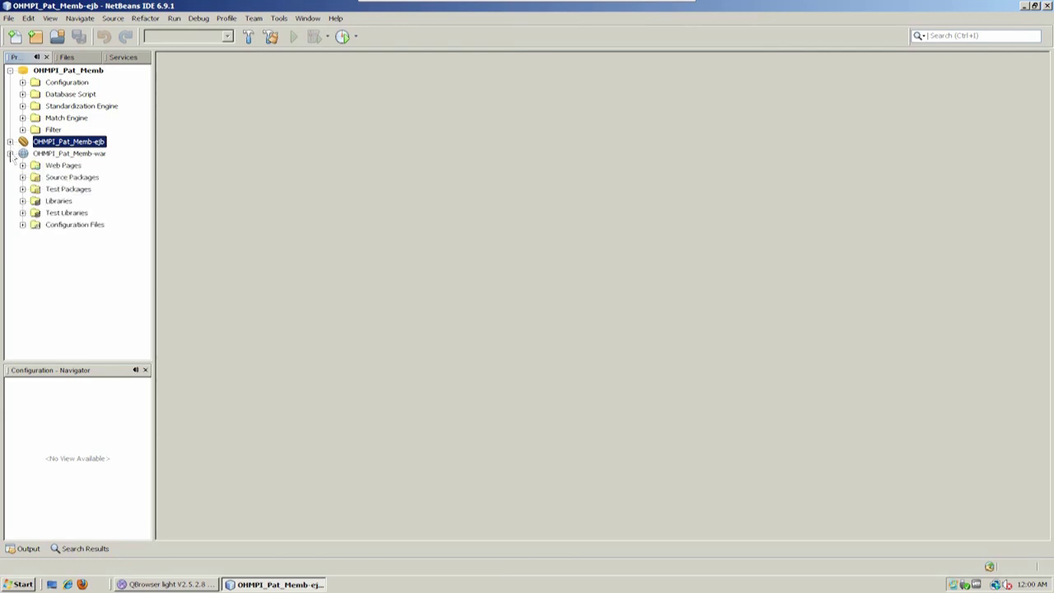
left_click(64, 153)
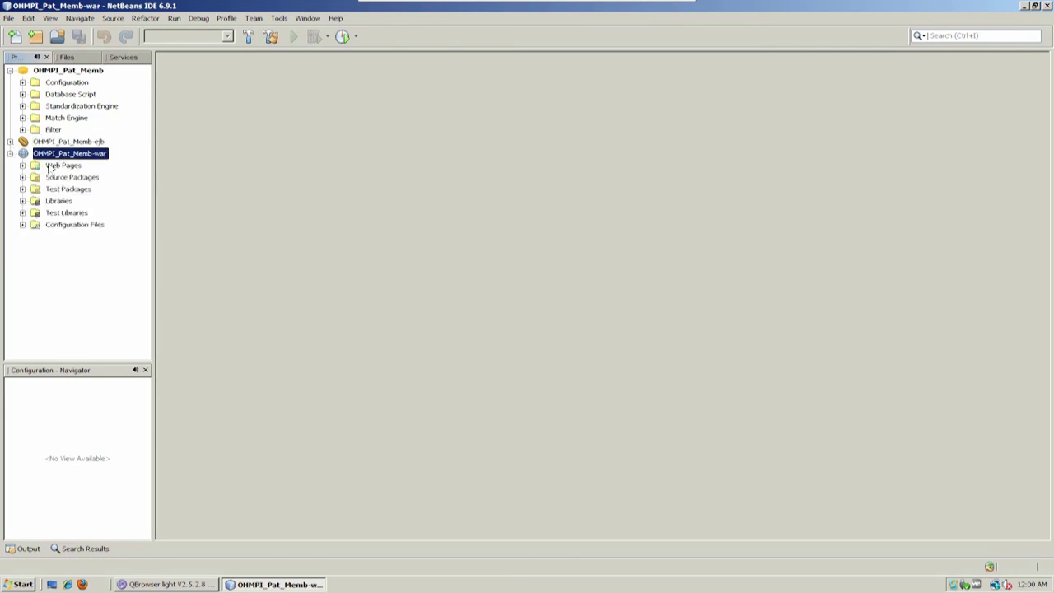
left_click(23, 165)
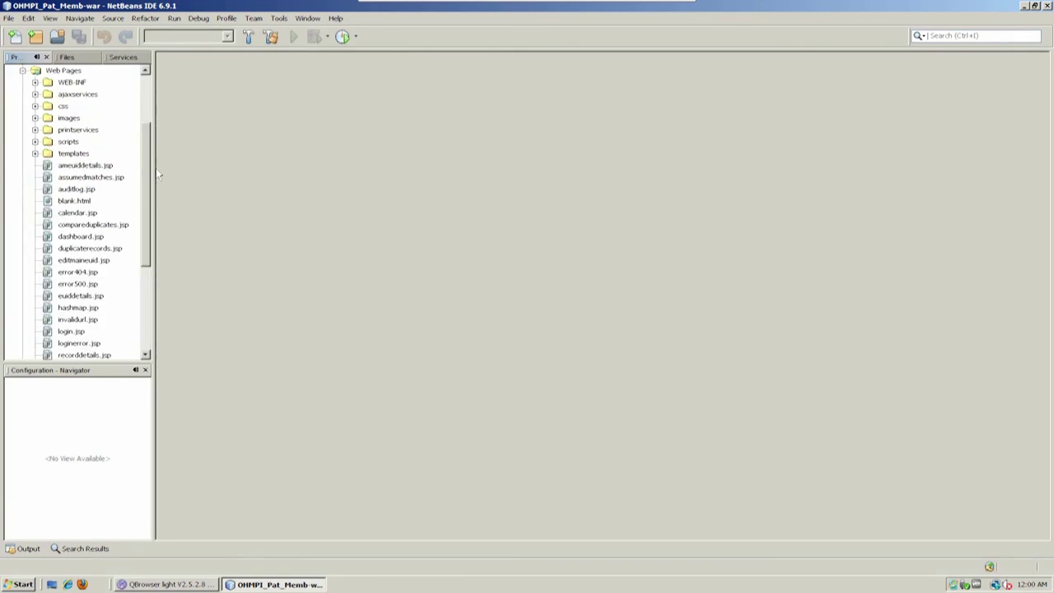
left_click_drag(156, 170, 198, 119)
scroll(182, 160, "up", 1)
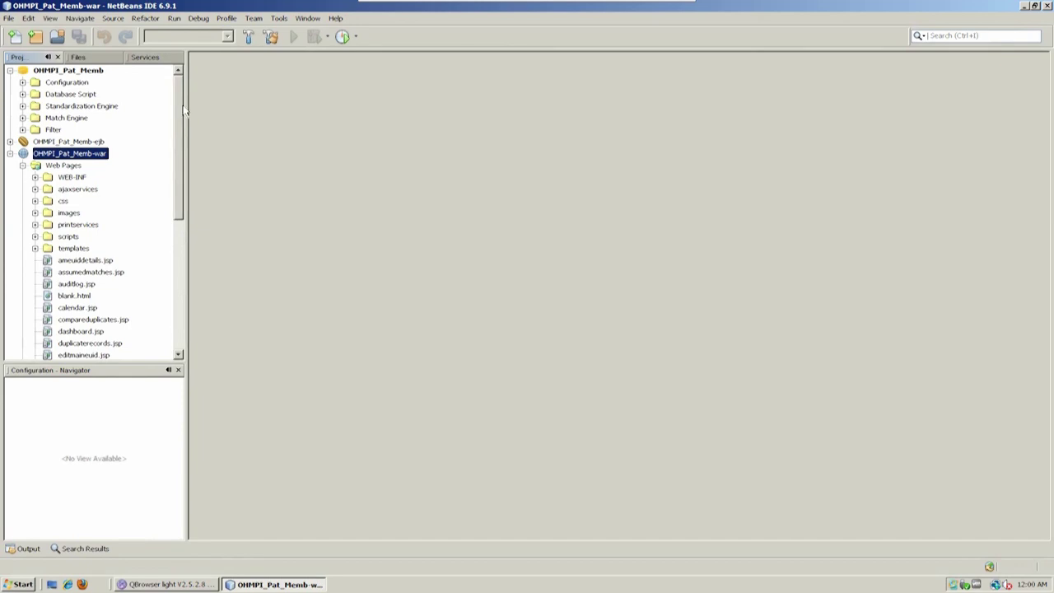
left_click_drag(182, 107, 187, 174)
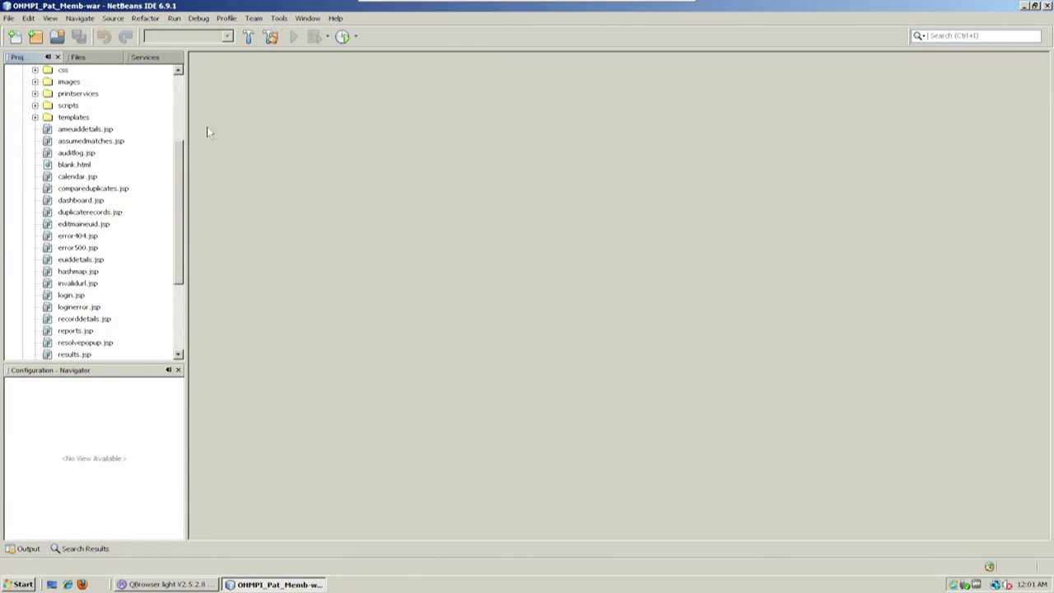
left_click(179, 121)
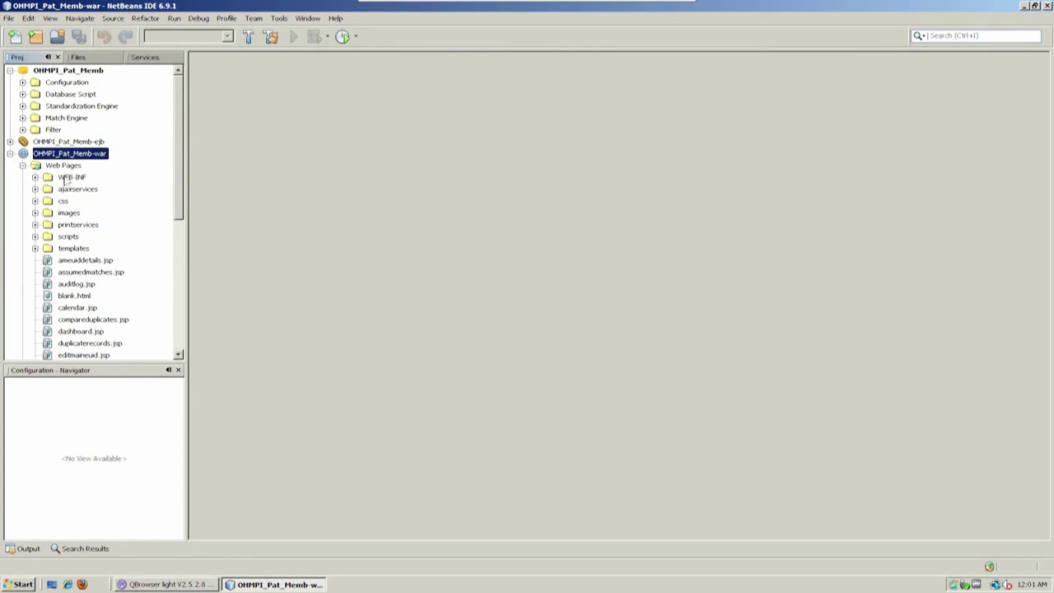
left_click(10, 154)
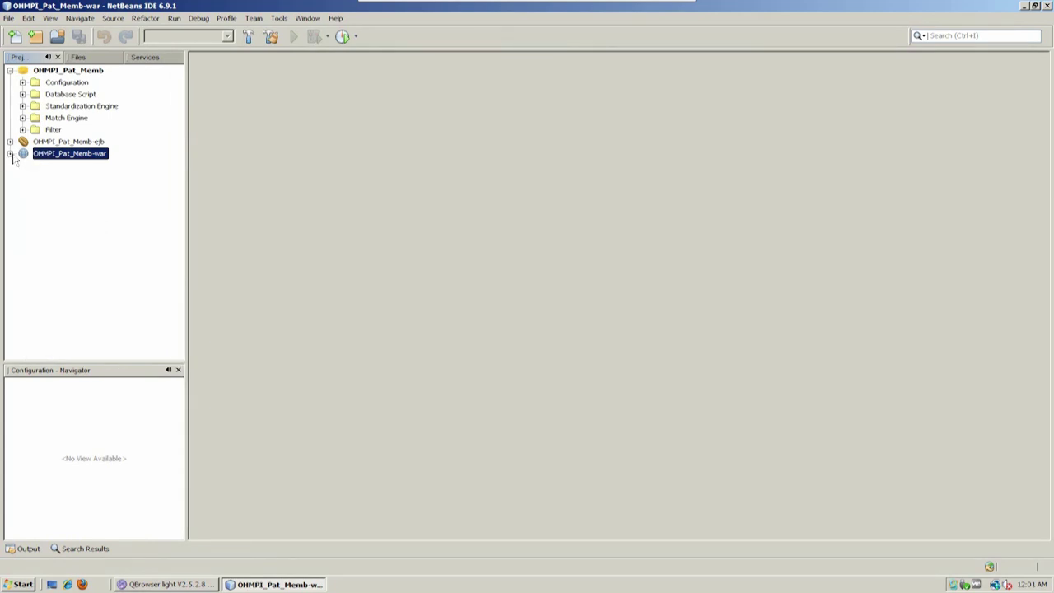
Expand Standardization Engine down to PersonName's US instance resource folder and widen the project tree so the full file names are readable
left_click(74, 107)
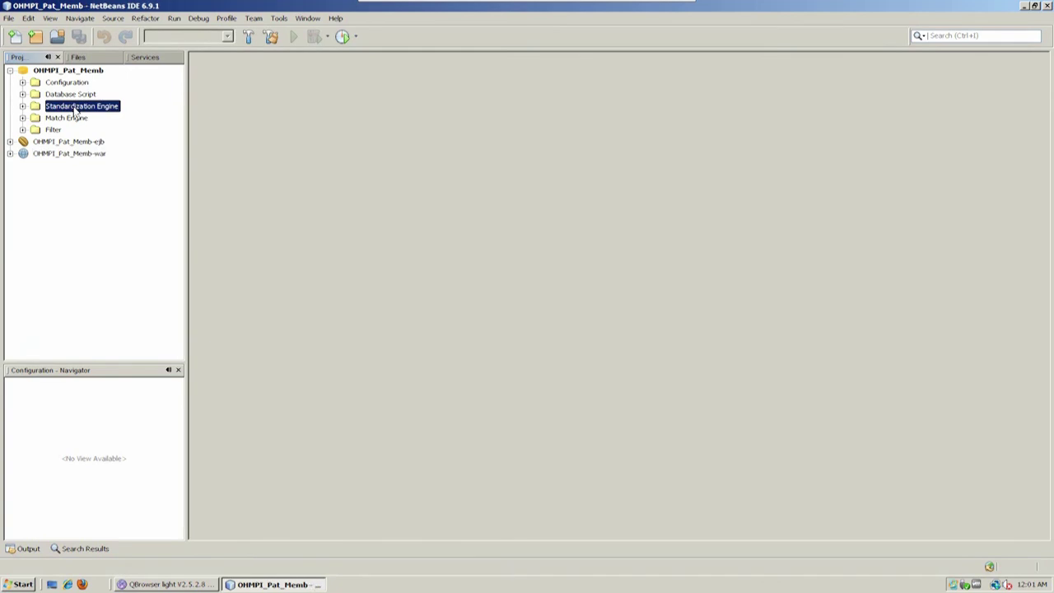
left_click(22, 106)
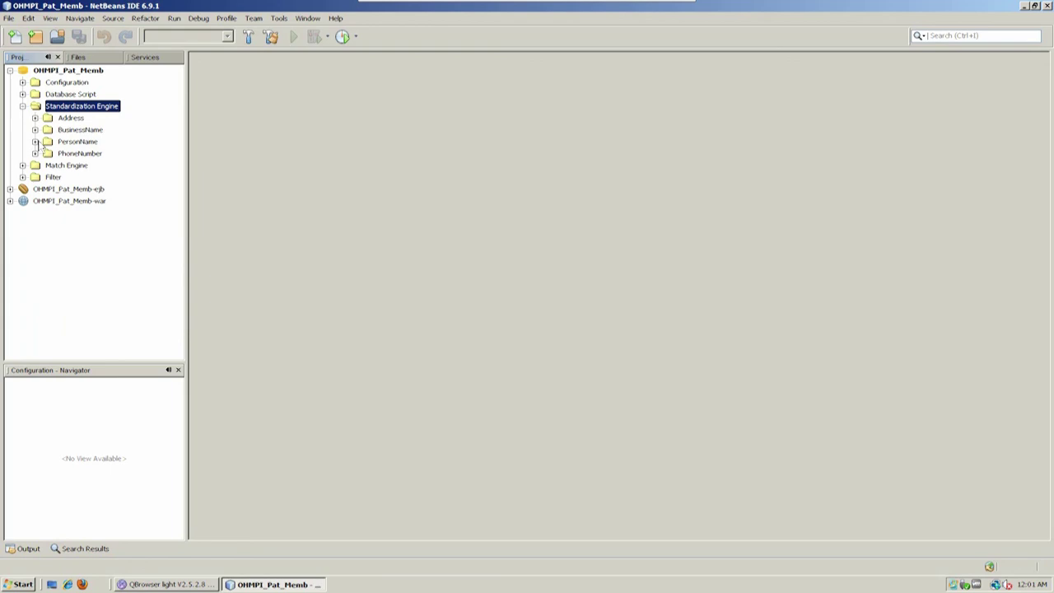
left_click(36, 143)
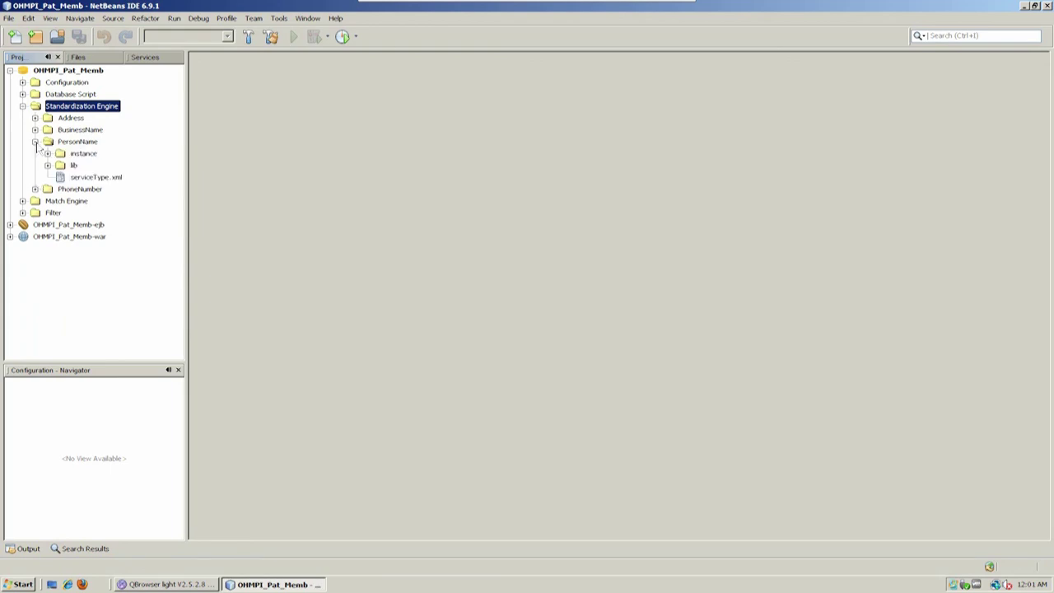
left_click(47, 166)
left_click(47, 165)
left_click(48, 153)
left_click(59, 223)
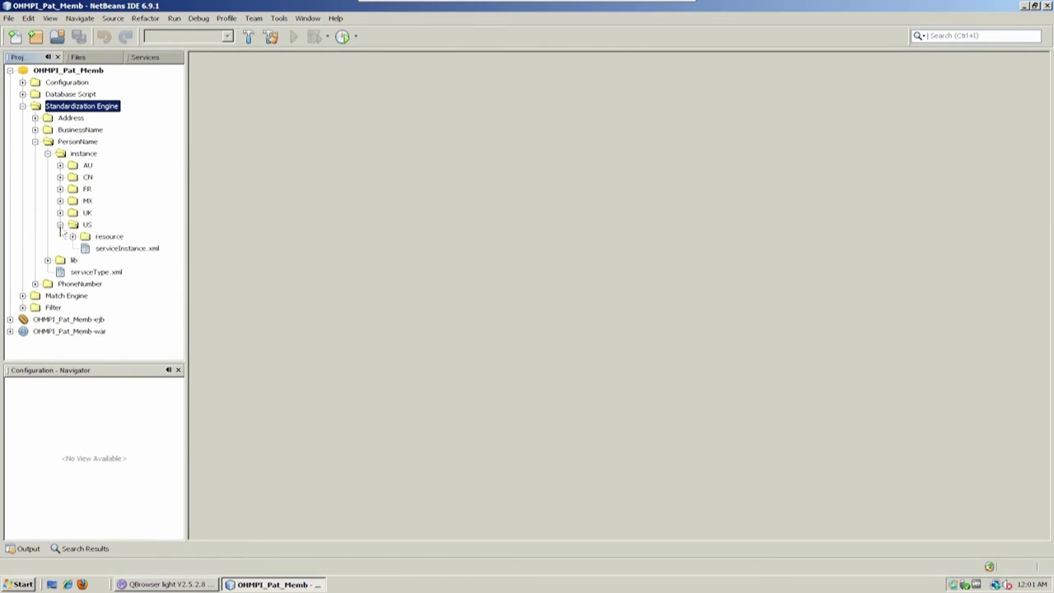
left_click(73, 237)
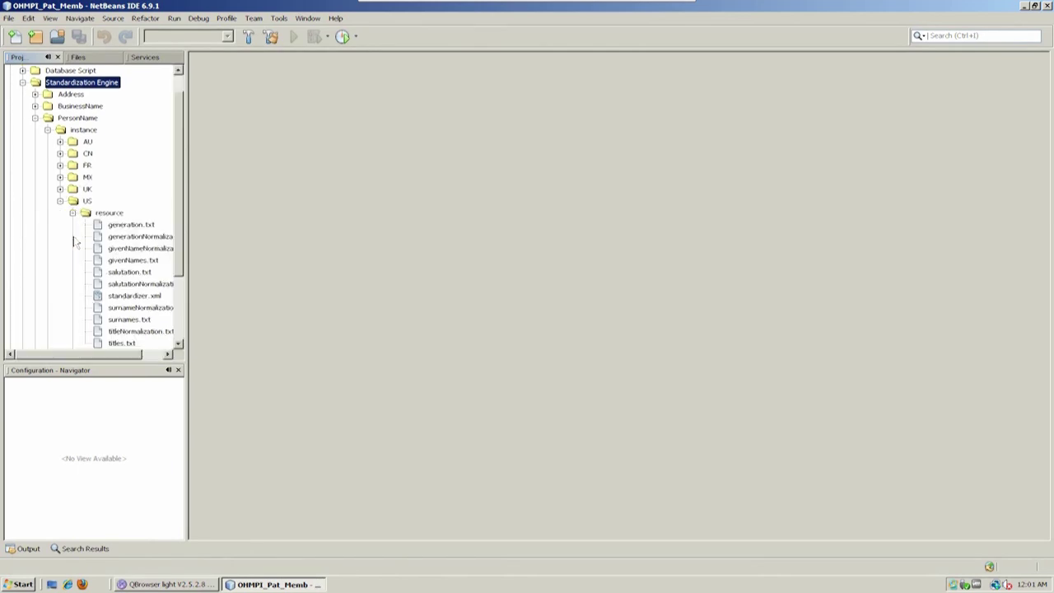
left_click(157, 353)
left_click_drag(183, 247, 231, 238)
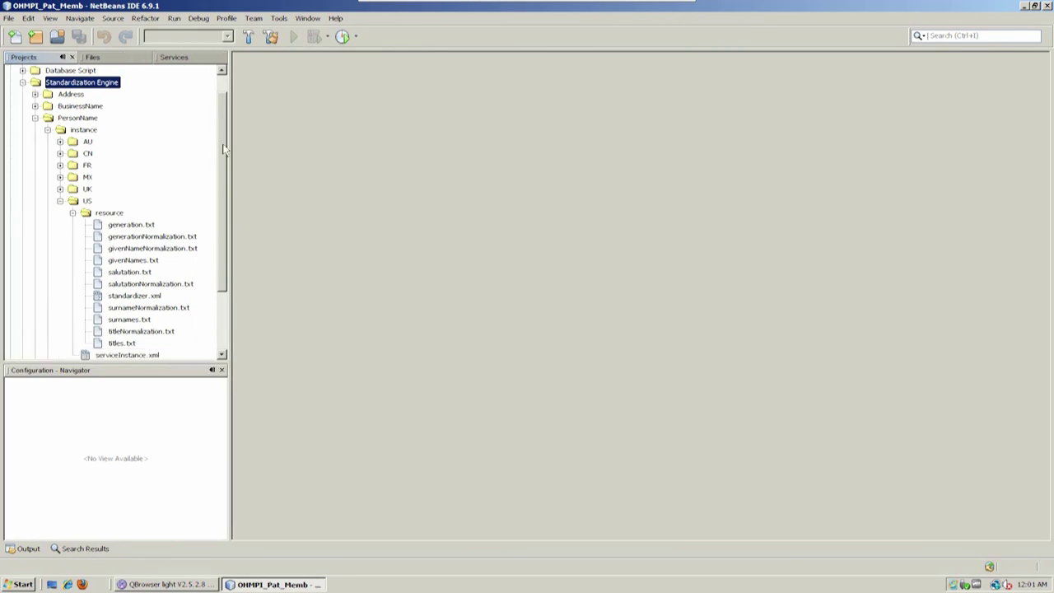
left_click_drag(223, 144, 245, 210)
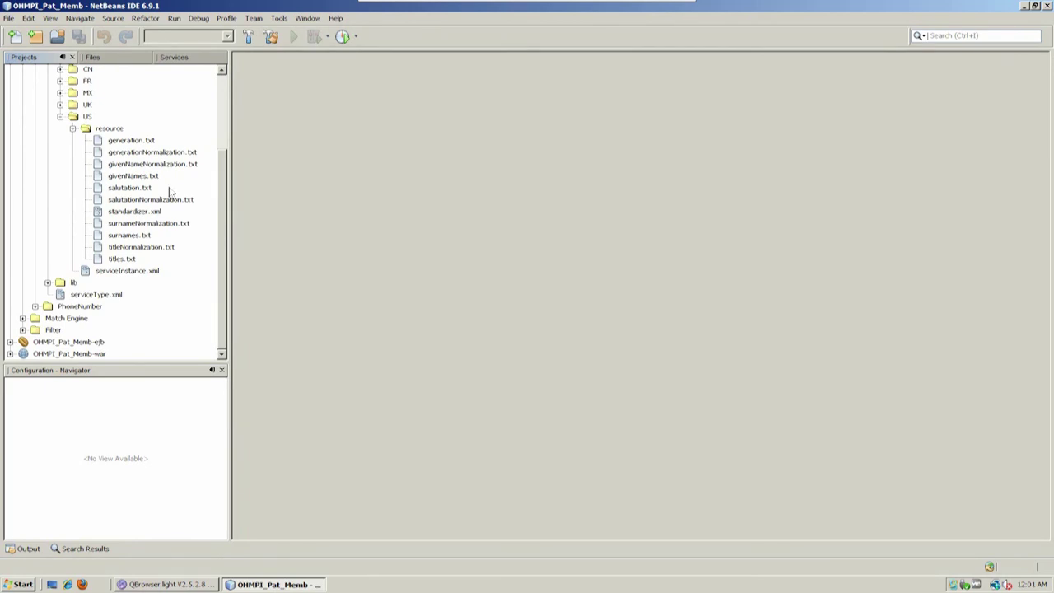
Open givenNames.txt and givenNameNormalization.txt, and highlight the ADRIEN entries on lines 21 to 27 of the normalization file
double_click(132, 176)
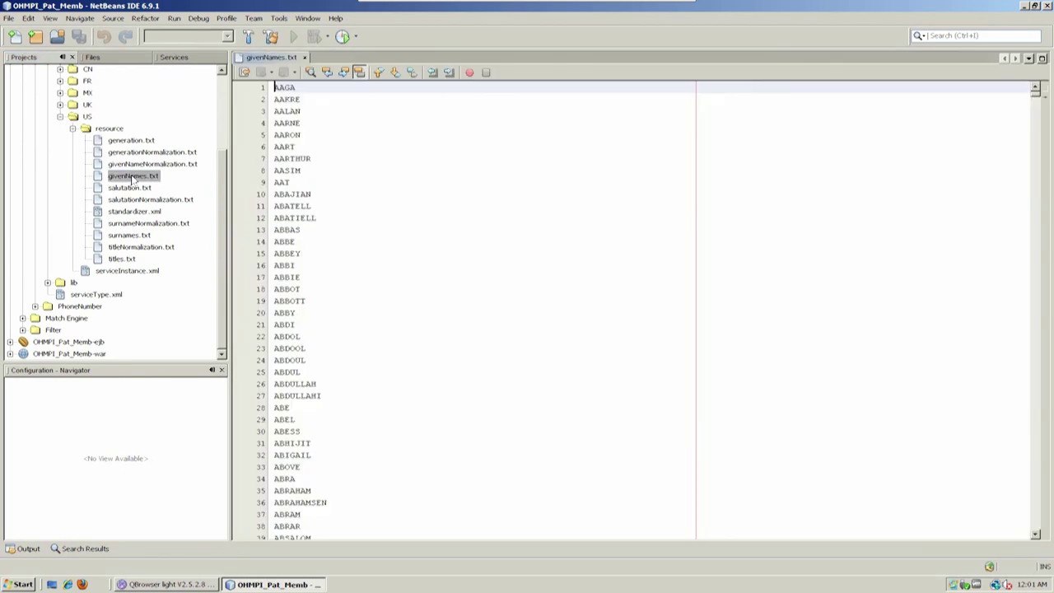
double_click(136, 164)
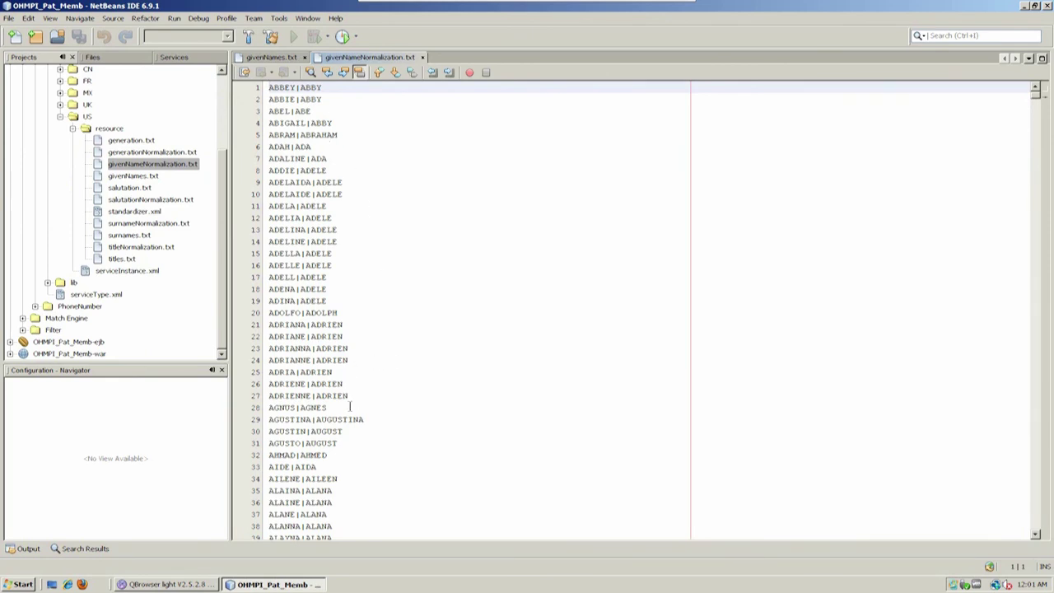
left_click_drag(350, 398, 233, 324)
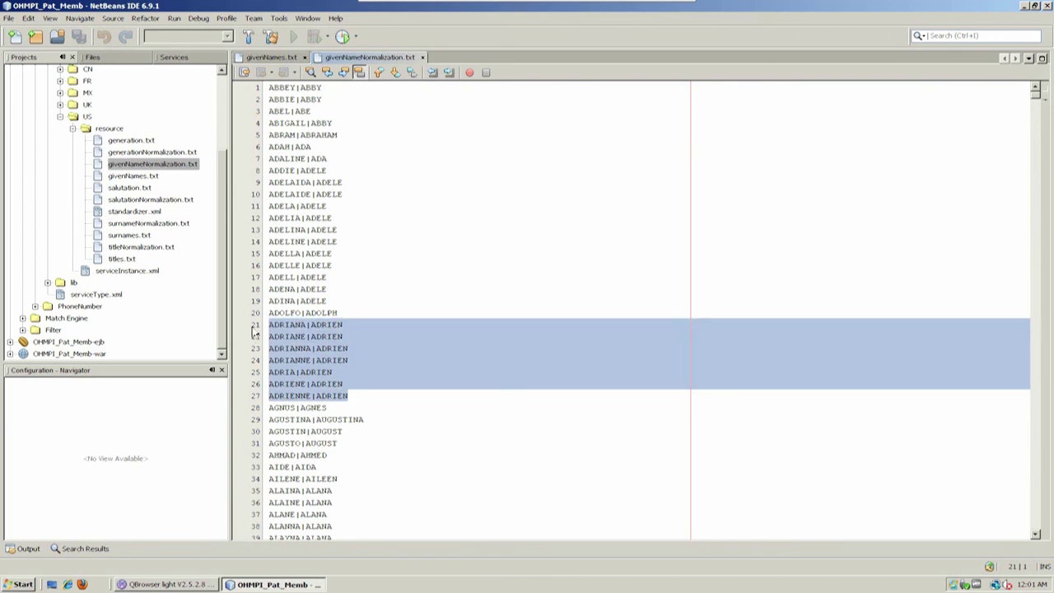
double_click(330, 326)
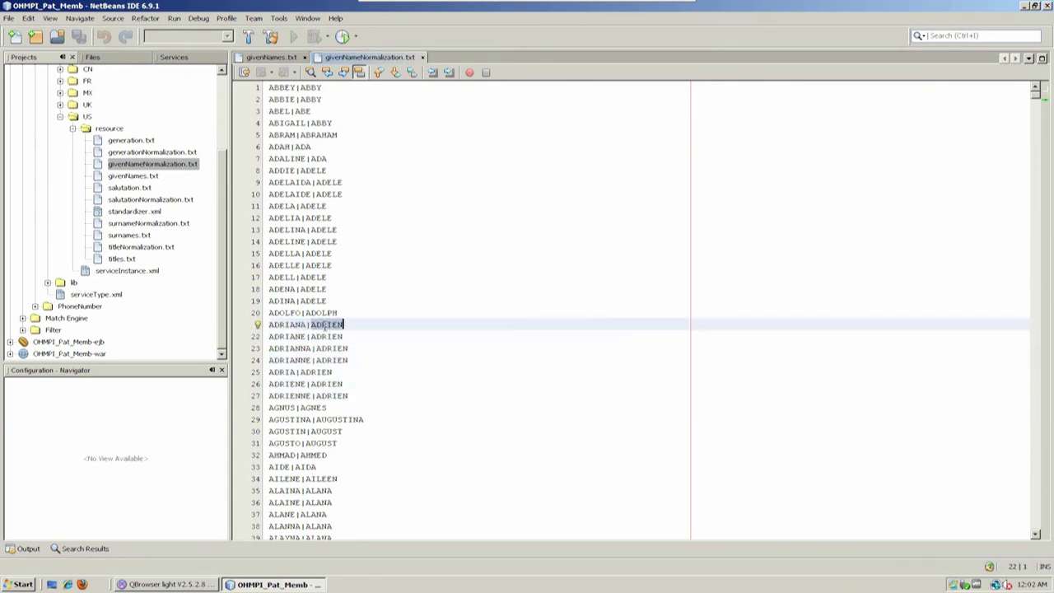
left_click(355, 396)
left_click_drag(356, 396, 282, 322)
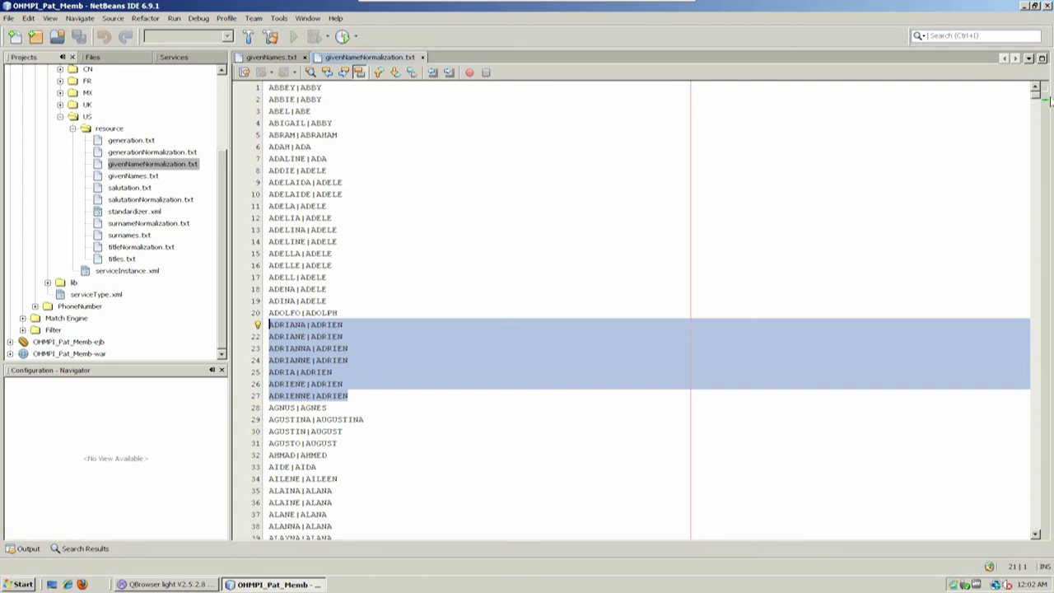
Highlight the BESS|ELIZABETH entry on line 281 of givenNameNormalization.txt
left_click(1037, 107)
left_click_drag(1036, 107, 1038, 152)
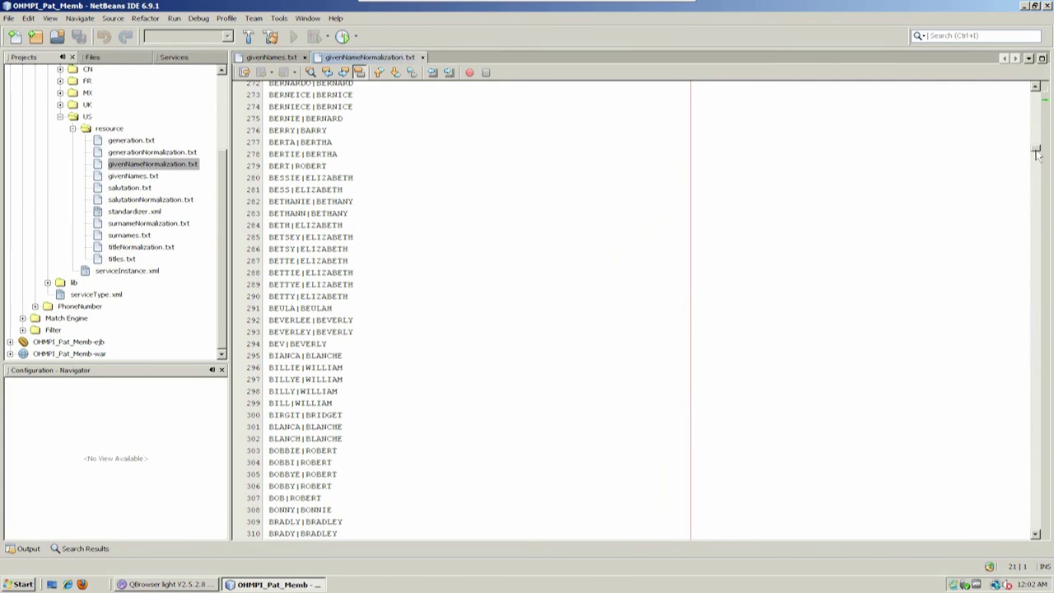
left_click_drag(361, 188, 268, 178)
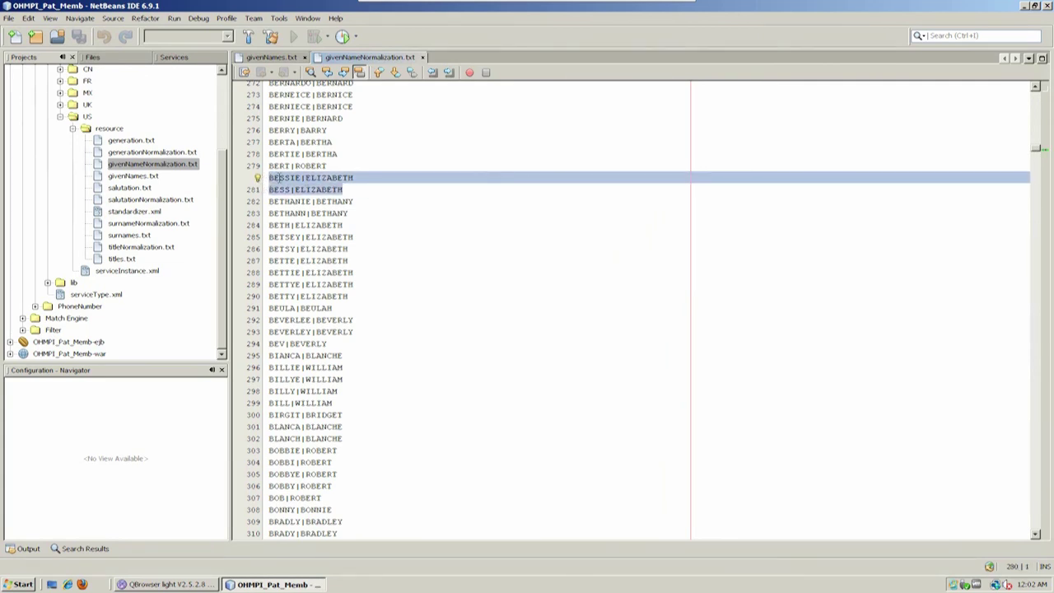
left_click_drag(361, 188, 255, 191)
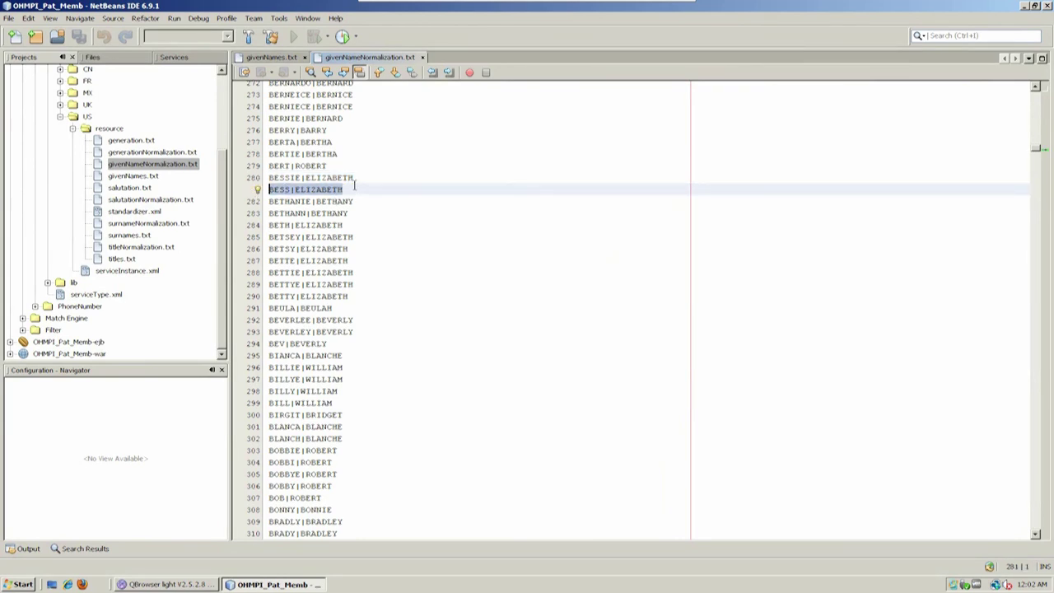
Close givenNameNormalization.txt and givenNames.txt
left_click_drag(223, 180, 241, 127)
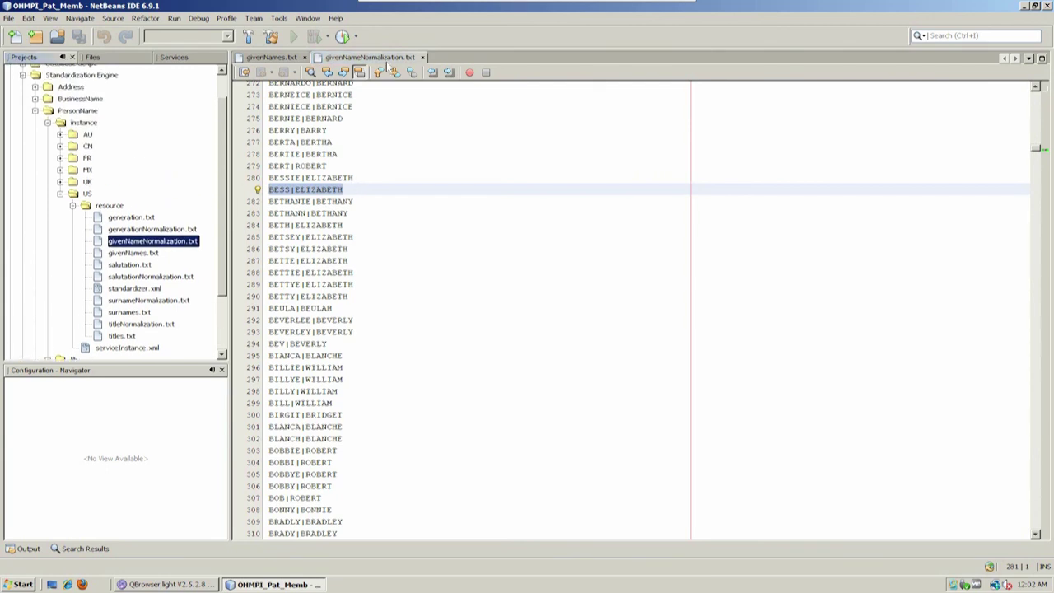
left_click(423, 57)
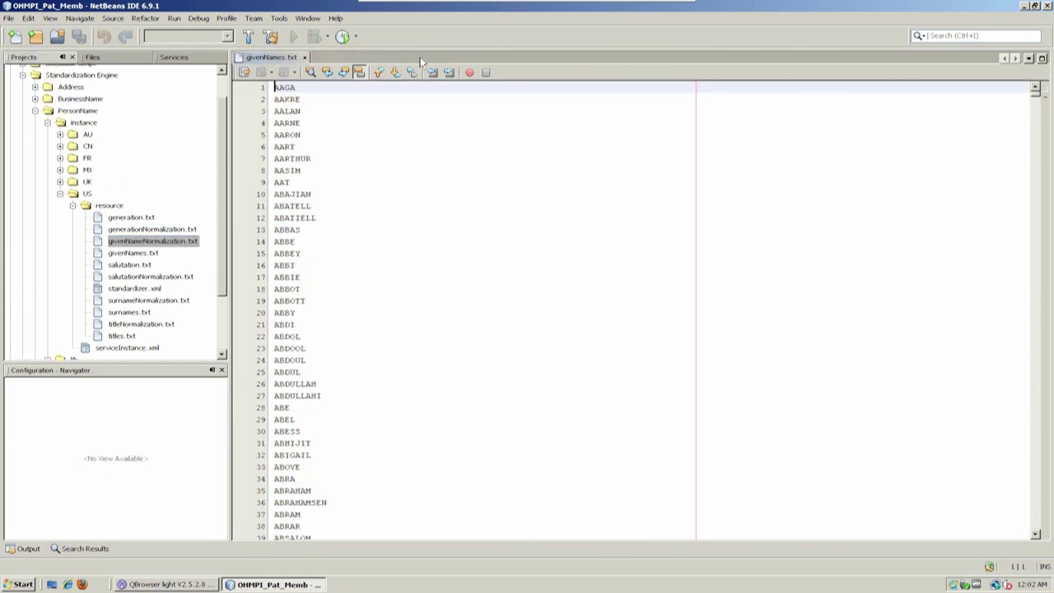
left_click(304, 57)
Open the surname, salutation and title normalization files to review them, and close all but titleNormalization.txt
double_click(157, 301)
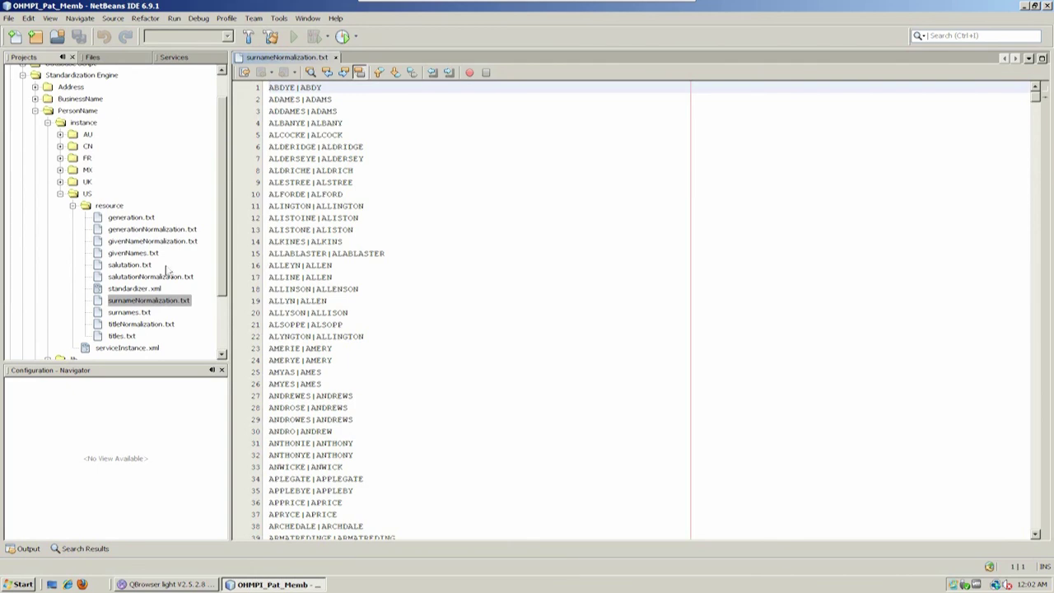
double_click(136, 277)
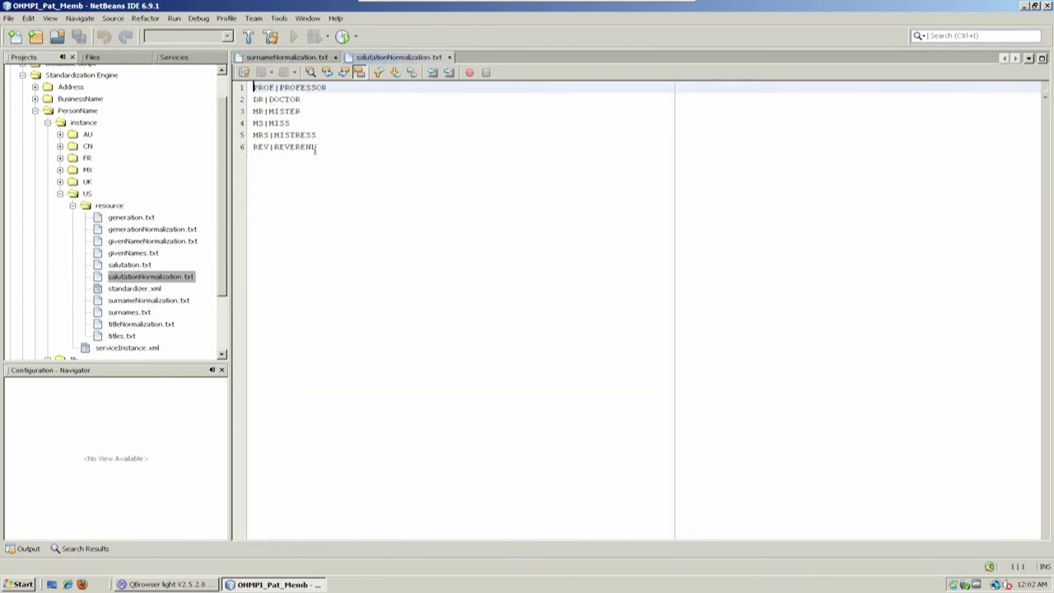
double_click(136, 324)
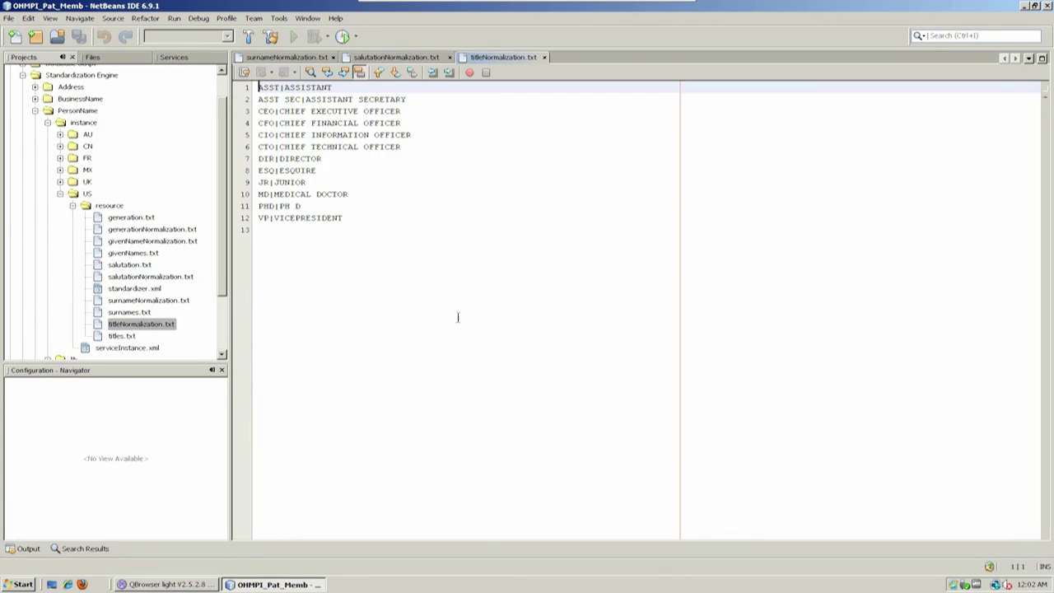
left_click(333, 58)
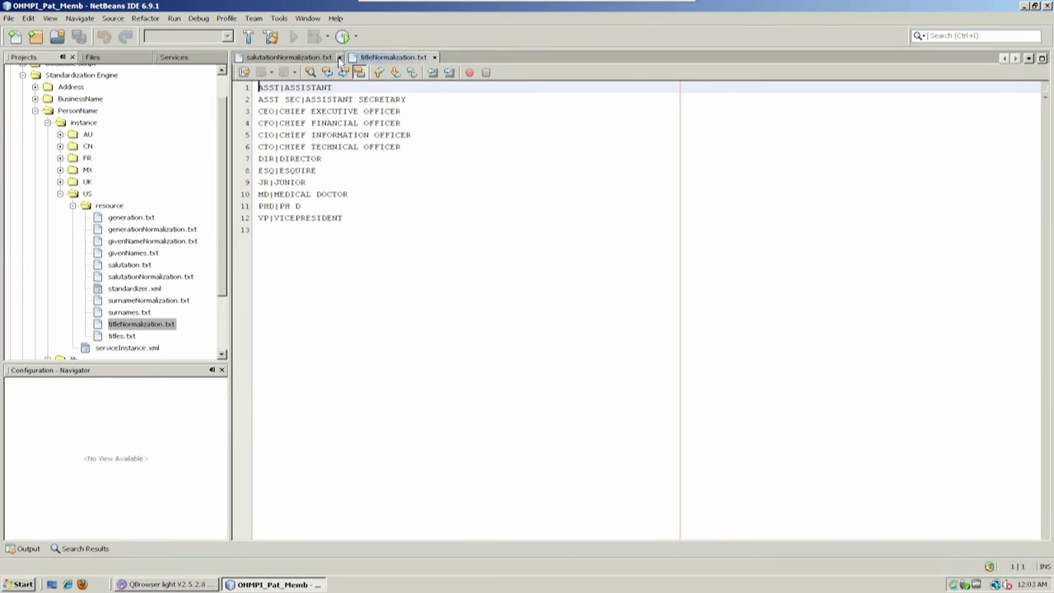
left_click(338, 58)
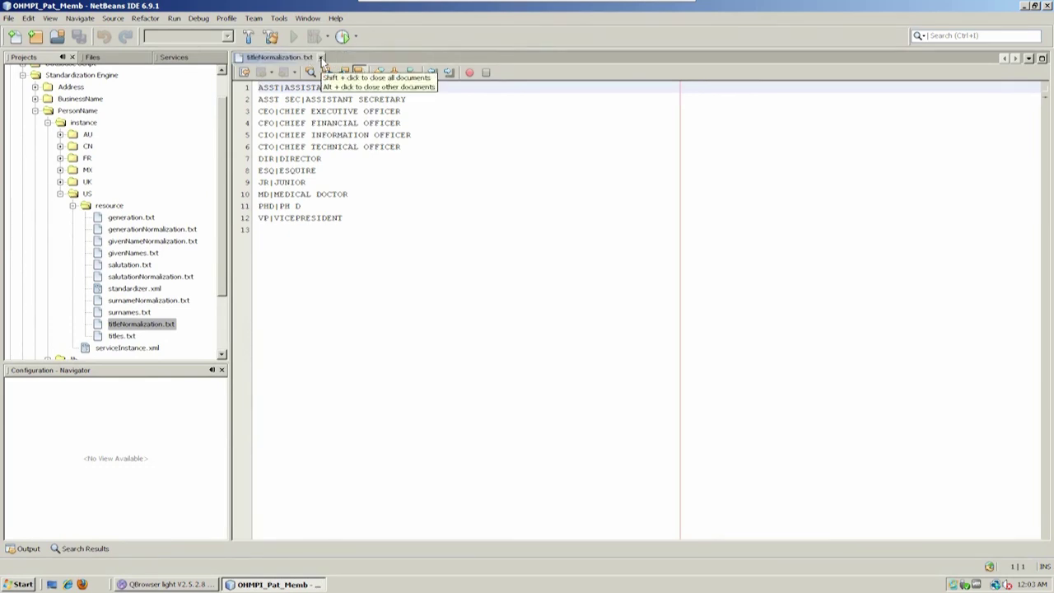
Add the entry VEEPEE|VICE PRESIDENT on line 13 of titleNormalization.txt and close the file, discarding the edit
left_click(356, 281)
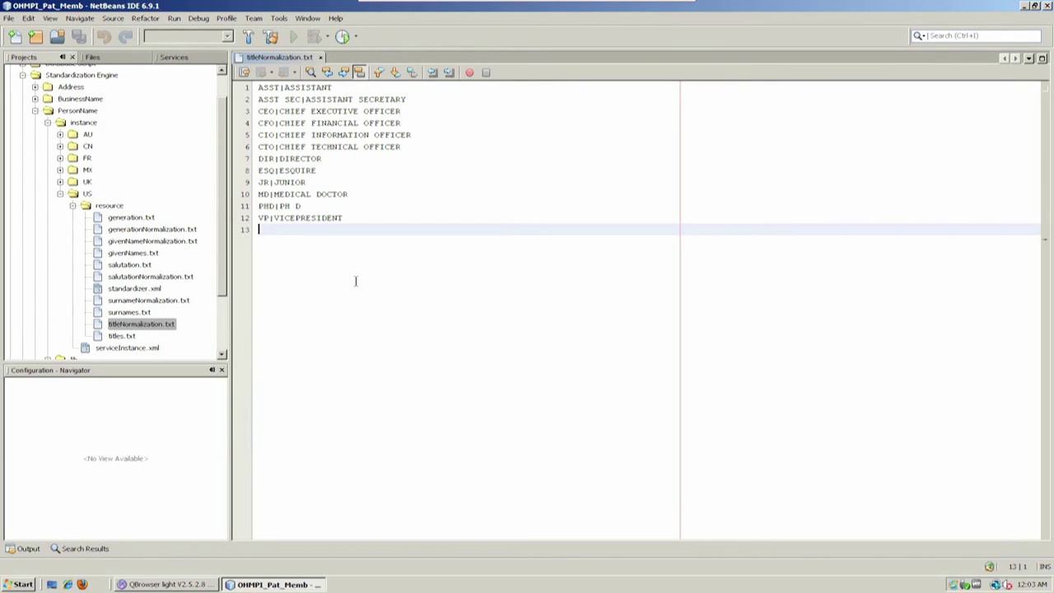
type("VEEPEE")
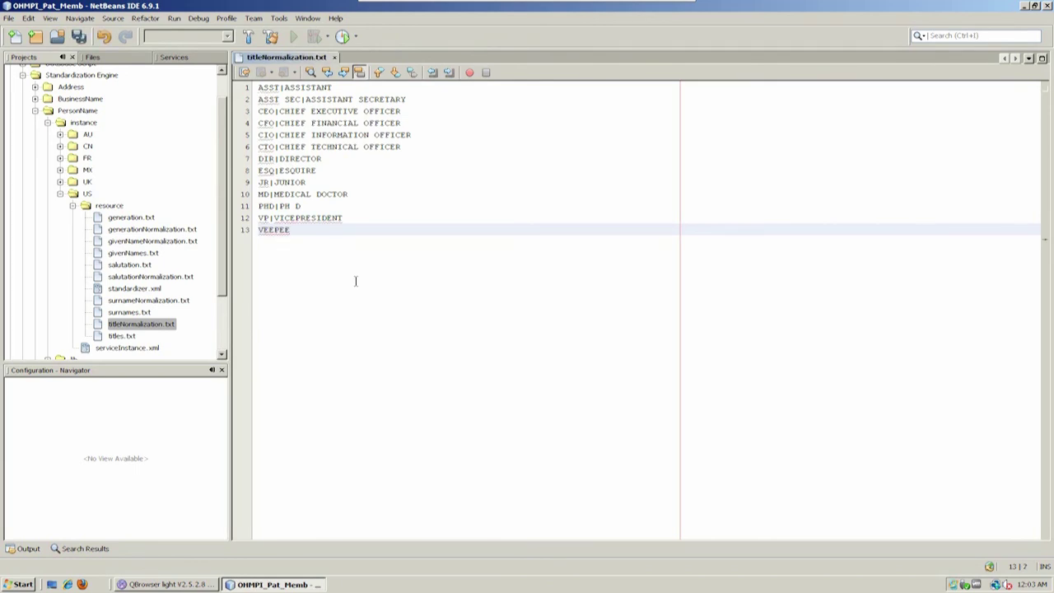
type("|VICE|PRESIDENT")
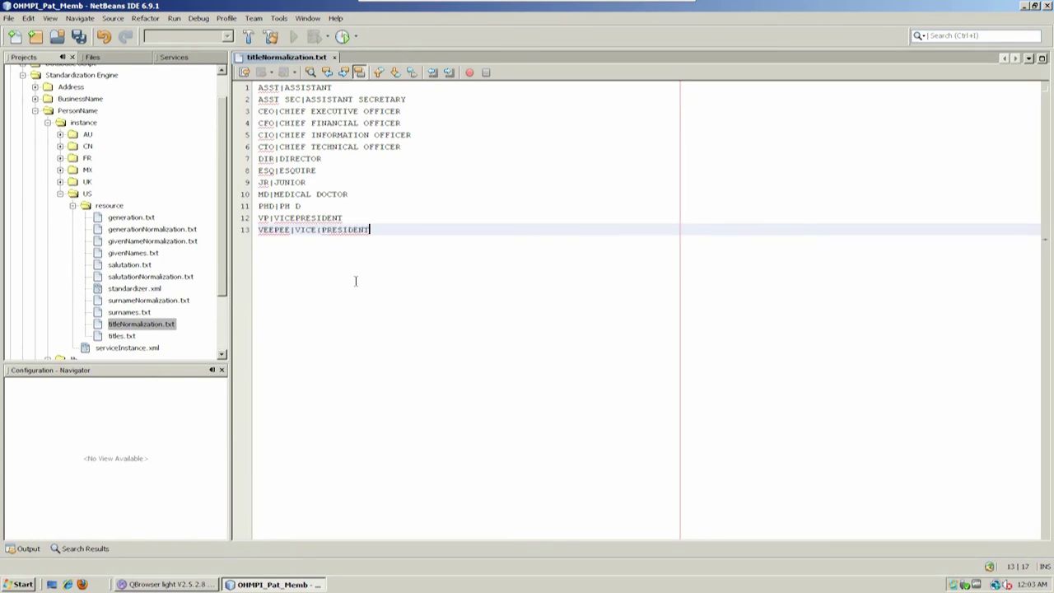
key("Left")
key("Left")
key("Left")
key("Left")
key("Left")
key("Left")
key("Left")
key("Left")
key("Left")
key("BackSpace")
left_click(444, 295)
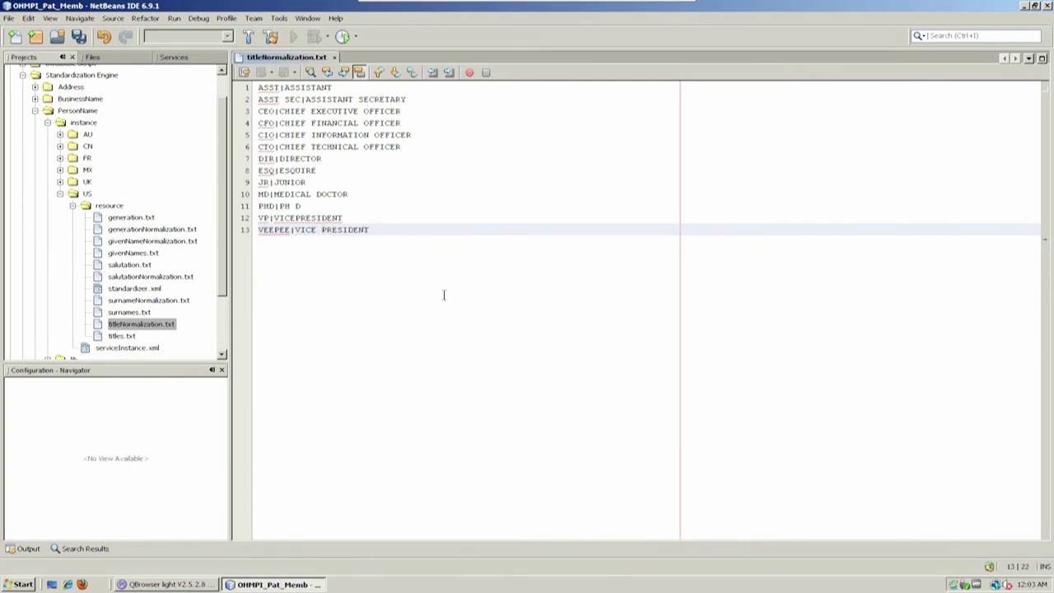
left_click(335, 57)
left_click(532, 331)
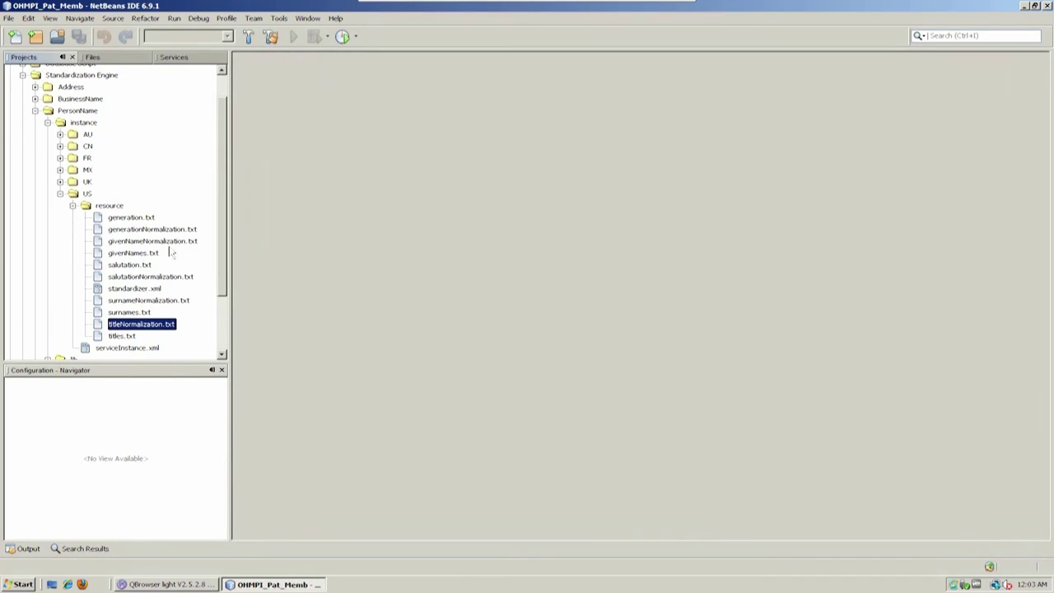
Collapse the US and PersonName folders and review the actions available for the OHMPI_Pat_Memb project
double_click(87, 193)
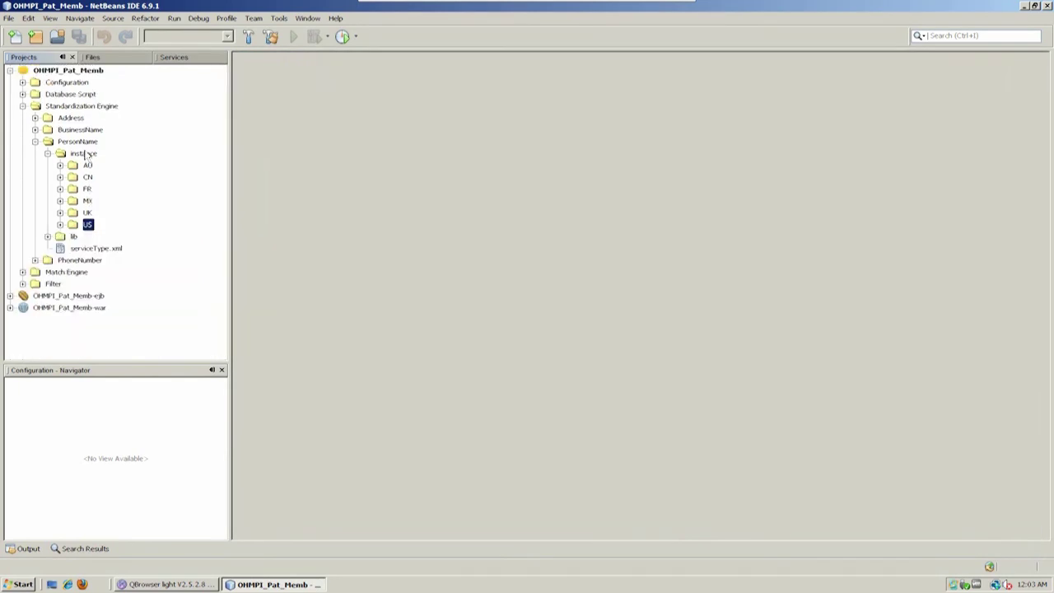
double_click(78, 143)
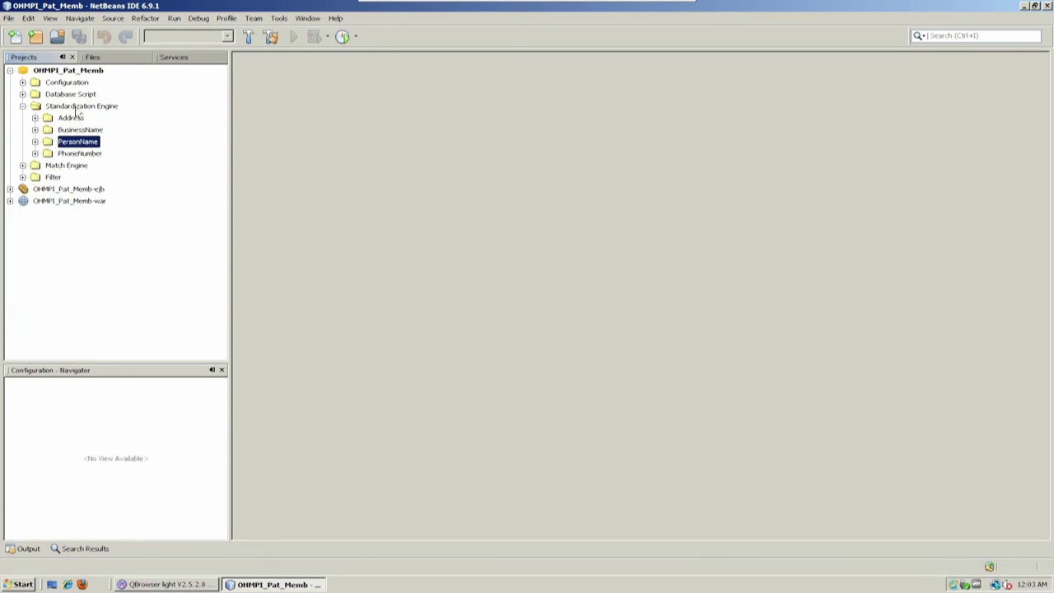
left_click(76, 70)
right_click(76, 71)
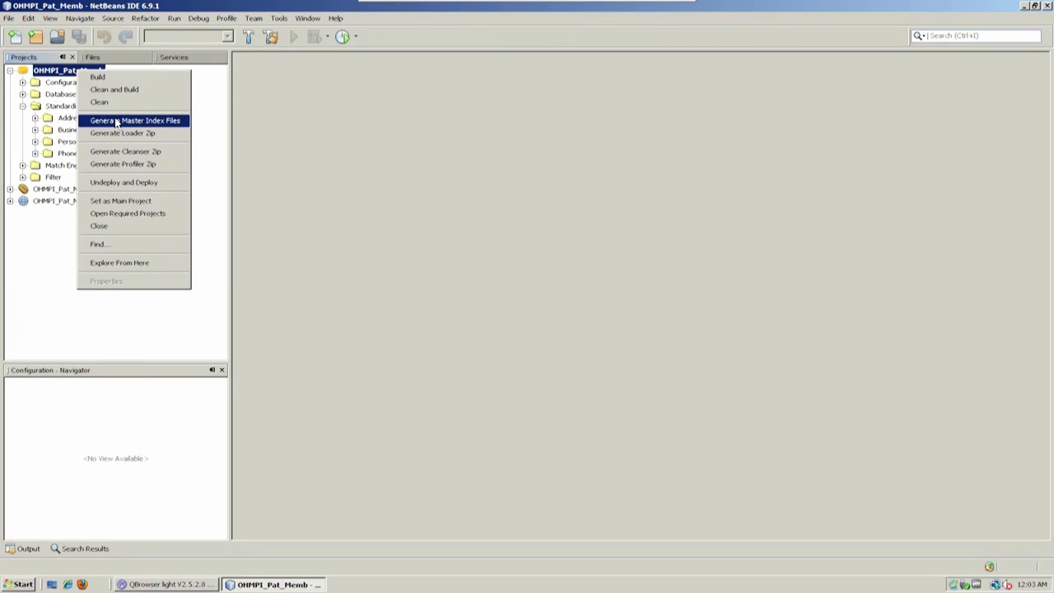
left_click(49, 269)
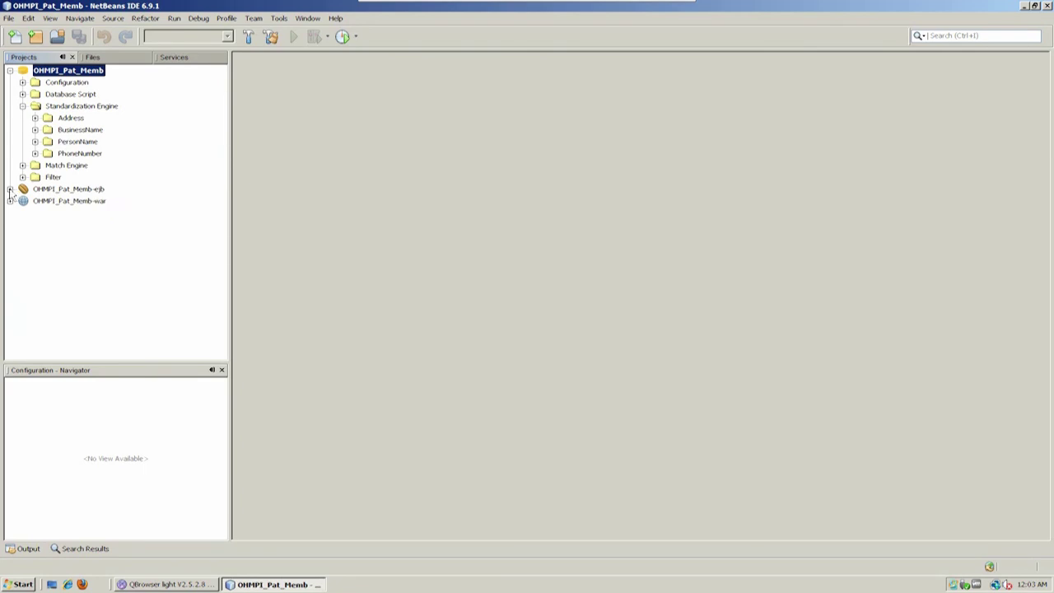
left_click(70, 191)
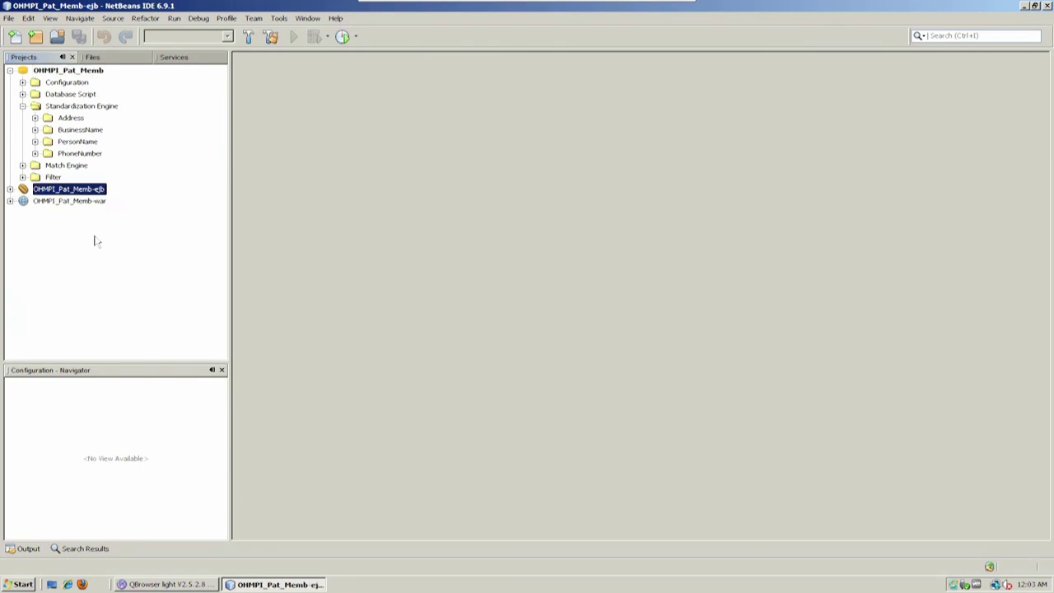
left_click(69, 204)
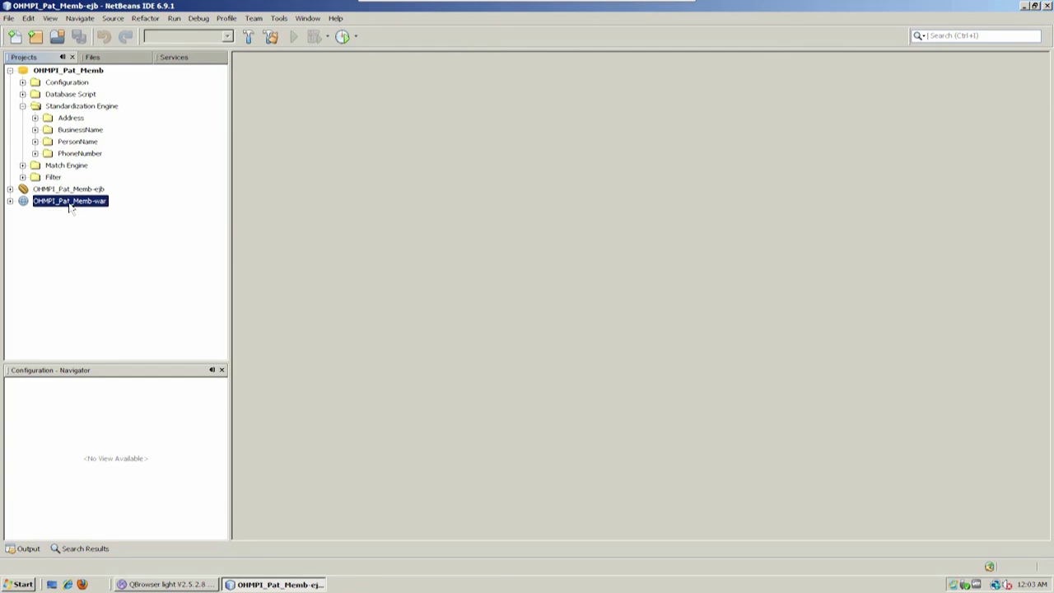
Expand the Standardization Engine's Address instance for US, including its lib and resource folders, and widen the project tree to fit the file names
left_click(71, 119)
double_click(72, 118)
double_click(83, 131)
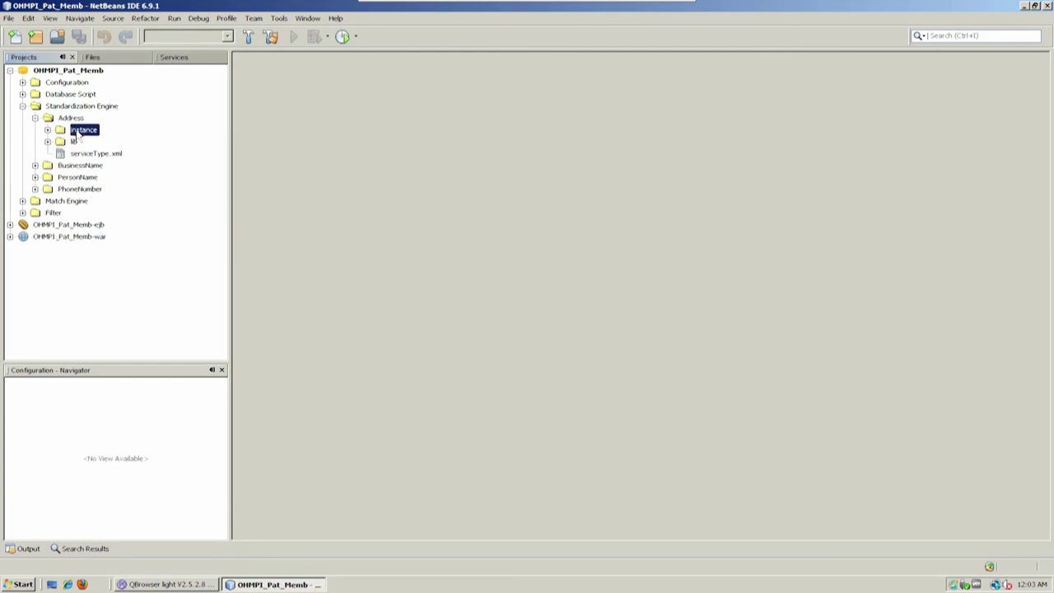
double_click(87, 201)
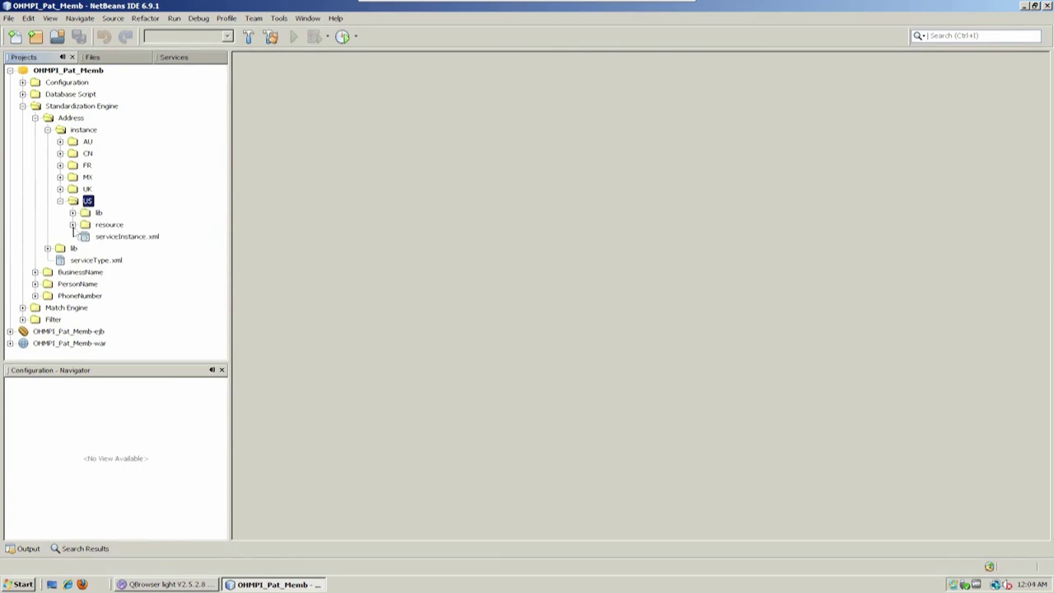
left_click(73, 212)
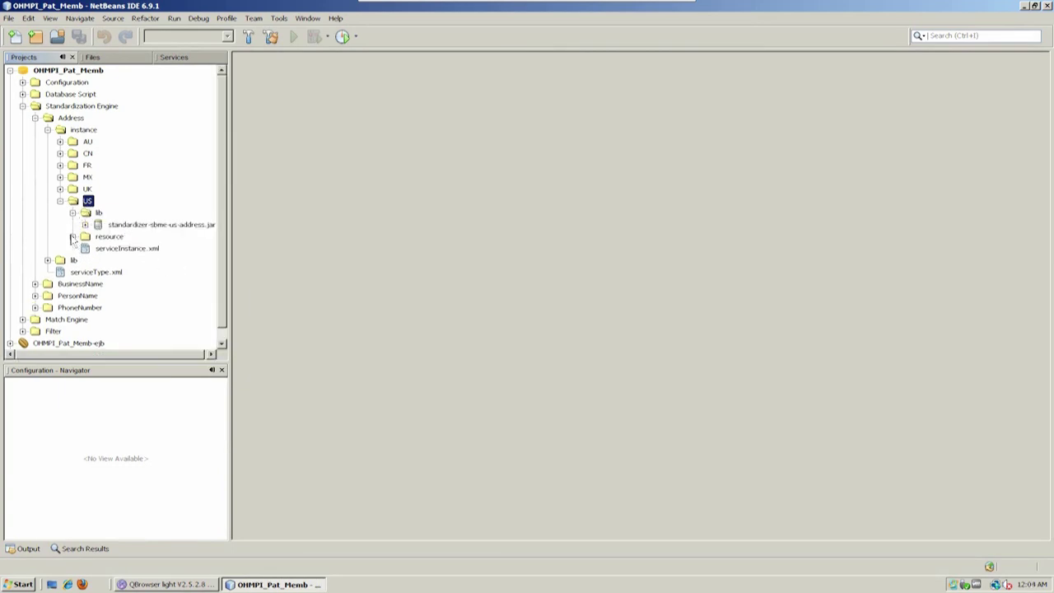
left_click(72, 236)
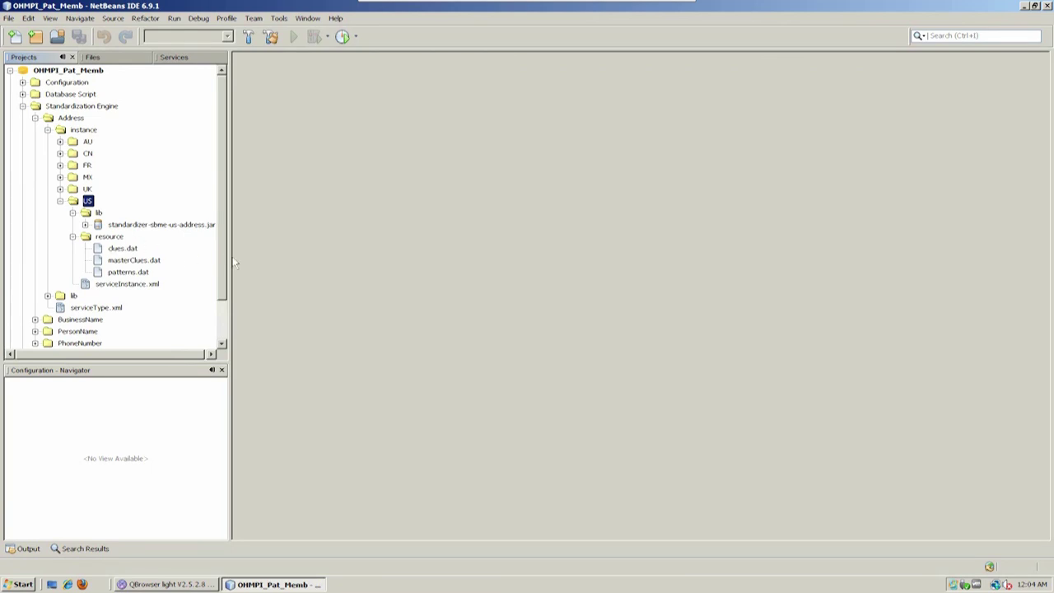
left_click_drag(234, 261, 254, 262)
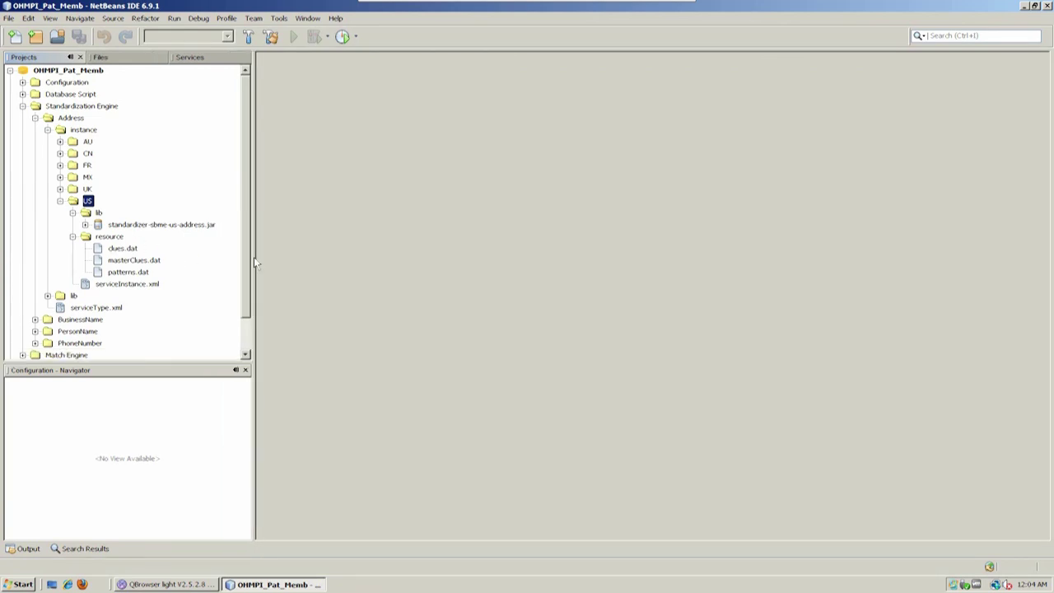
left_click_drag(254, 262, 242, 262)
Open masterClues.dat and patterns.dat from the US address resources and look through the address patterns
double_click(132, 260)
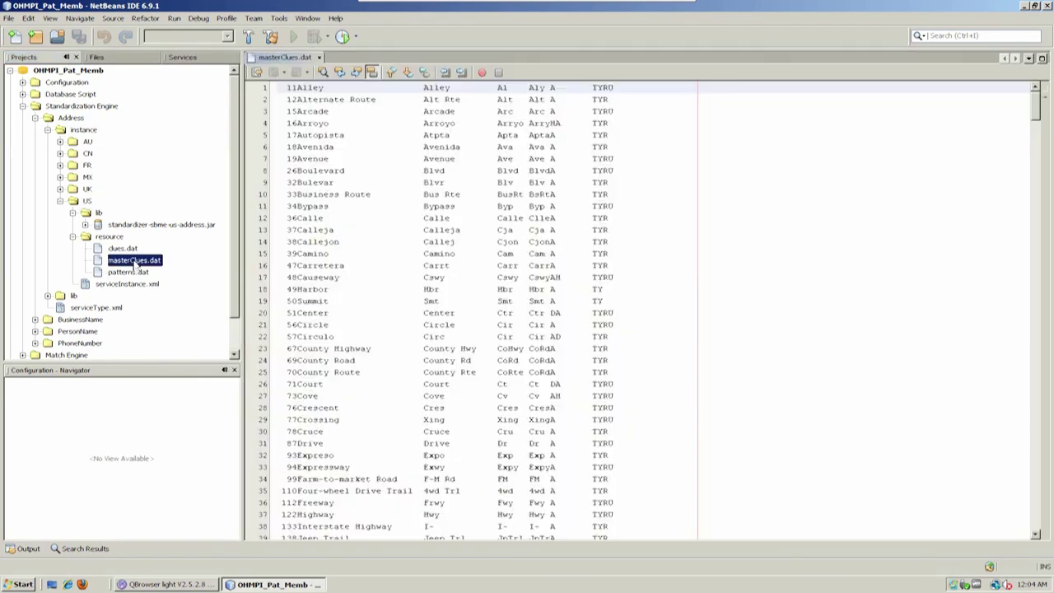
double_click(127, 272)
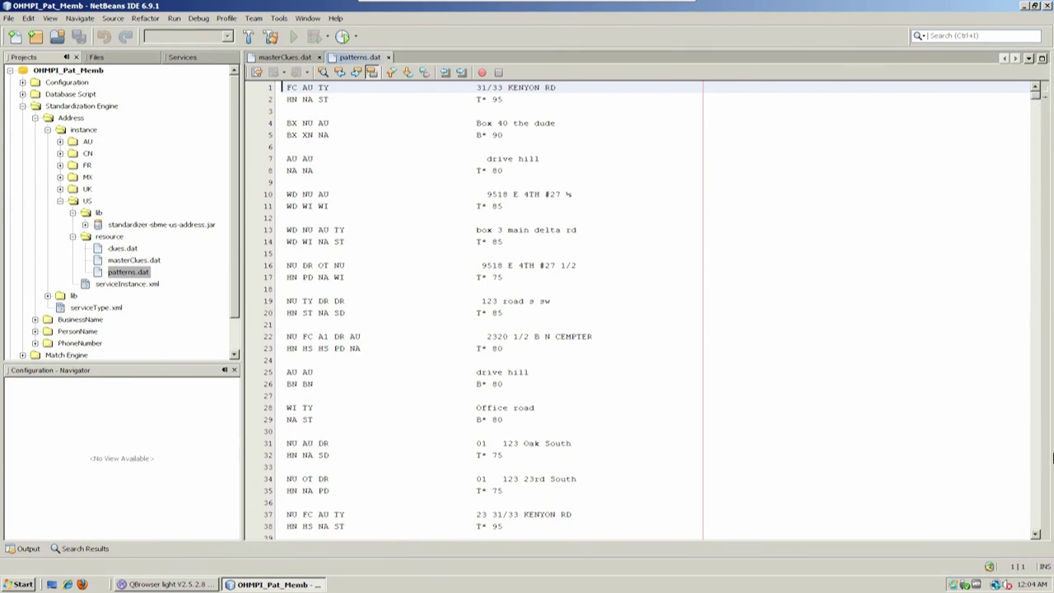
left_click(1035, 459)
left_click(1035, 459)
left_click(1035, 459)
left_click(1035, 459)
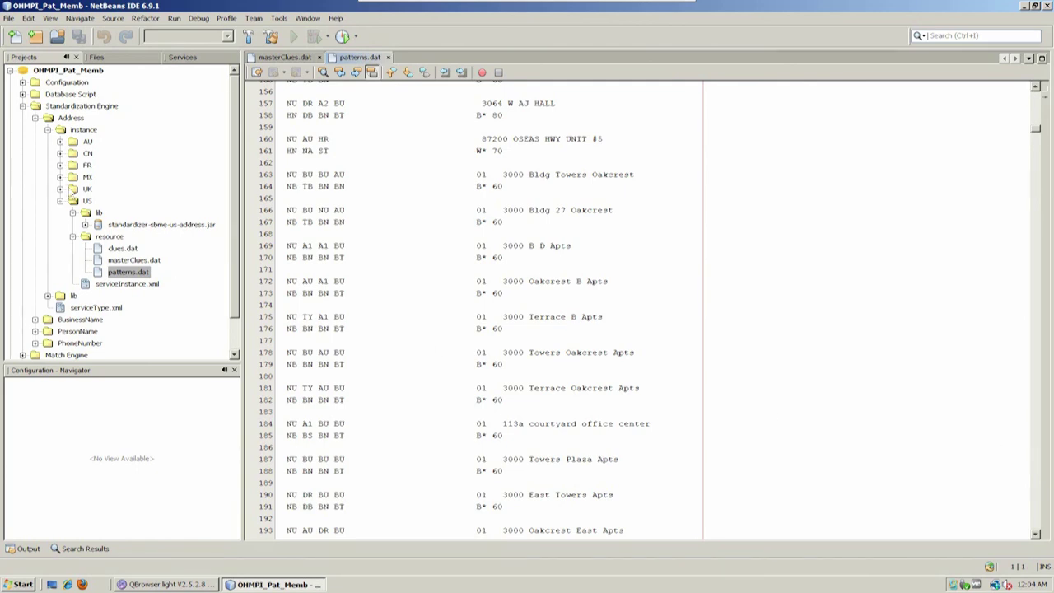
left_click(76, 132)
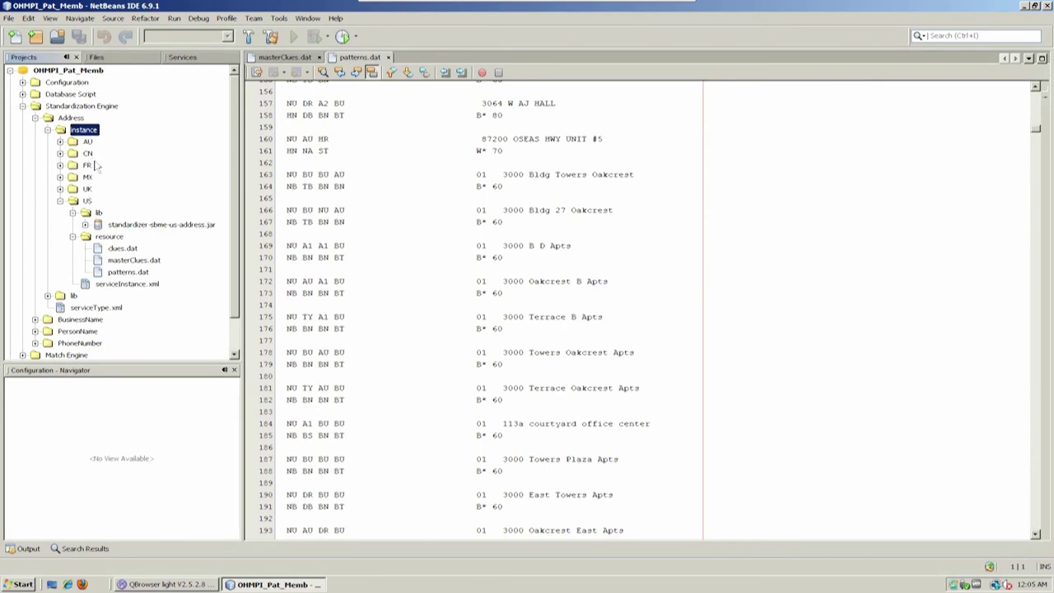
left_click(88, 201)
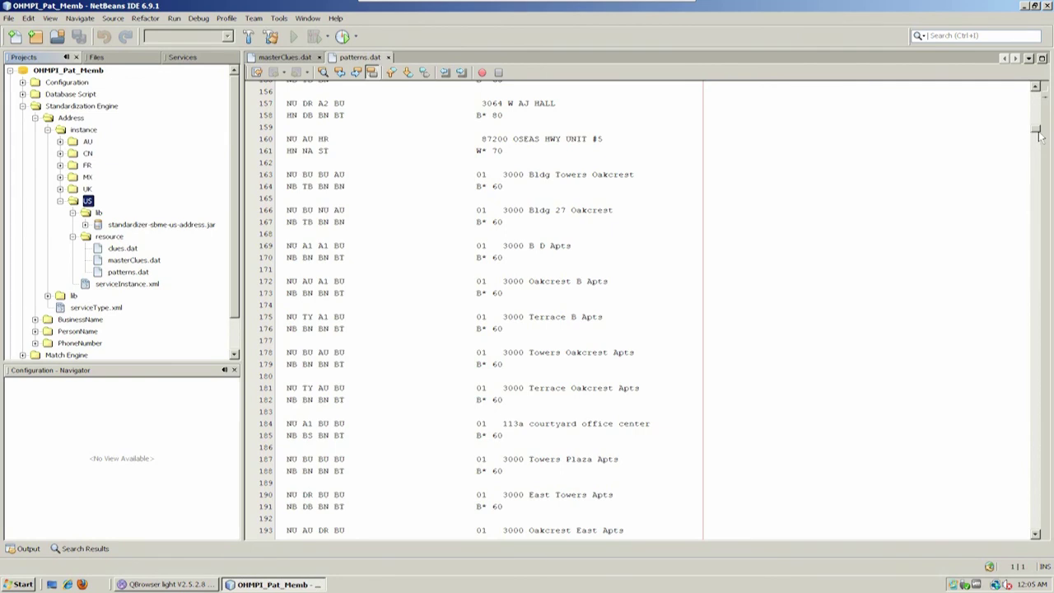
left_click_drag(1039, 136, 1000, 464)
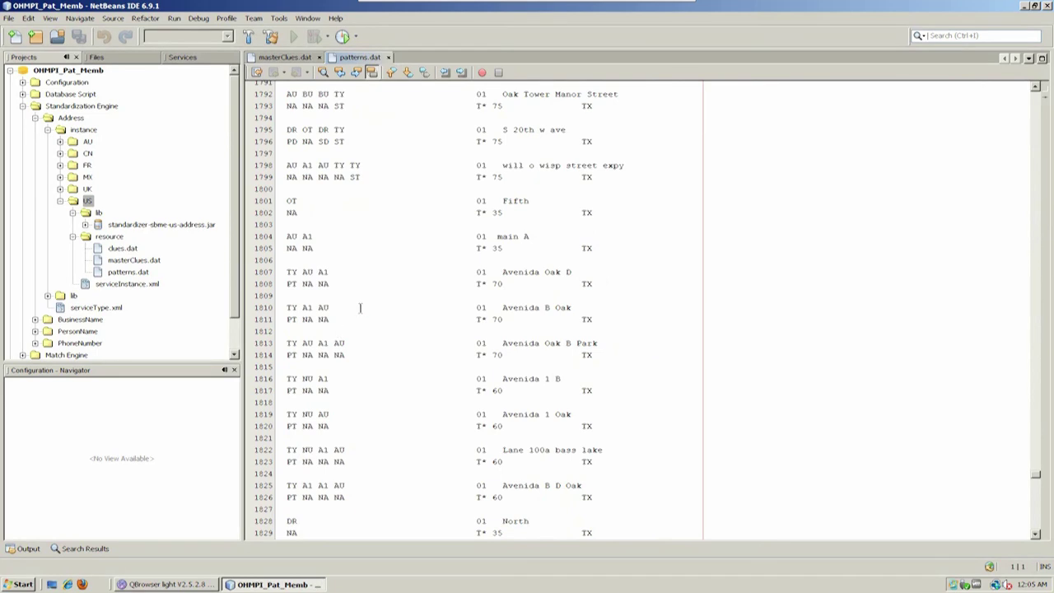
Close patterns.dat and masterClues.dat and collapse the Address folders and the whole Standardization Engine node
left_click(388, 58)
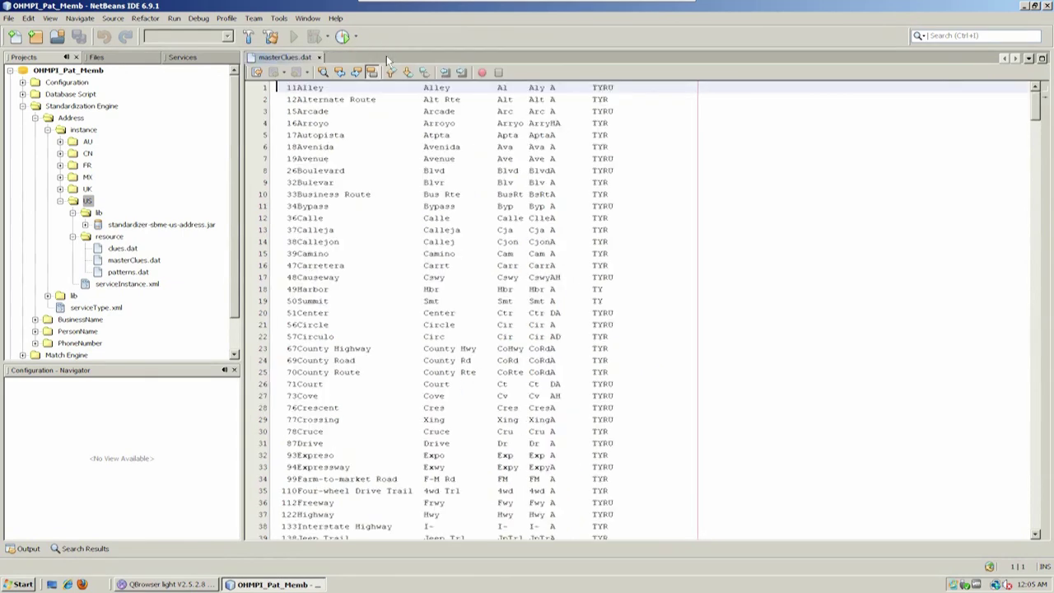
left_click(320, 57)
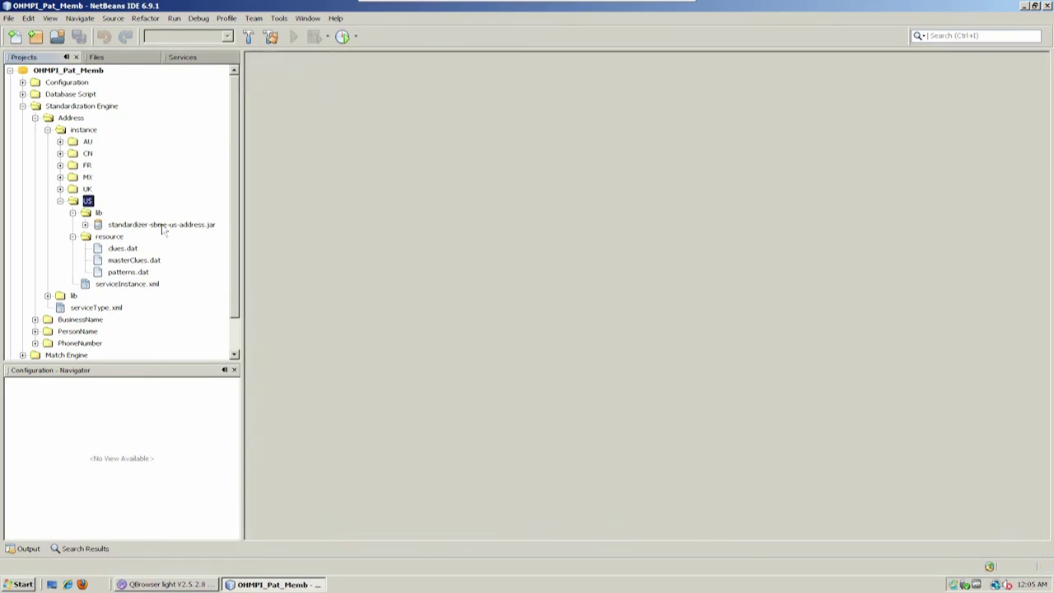
left_click(60, 200)
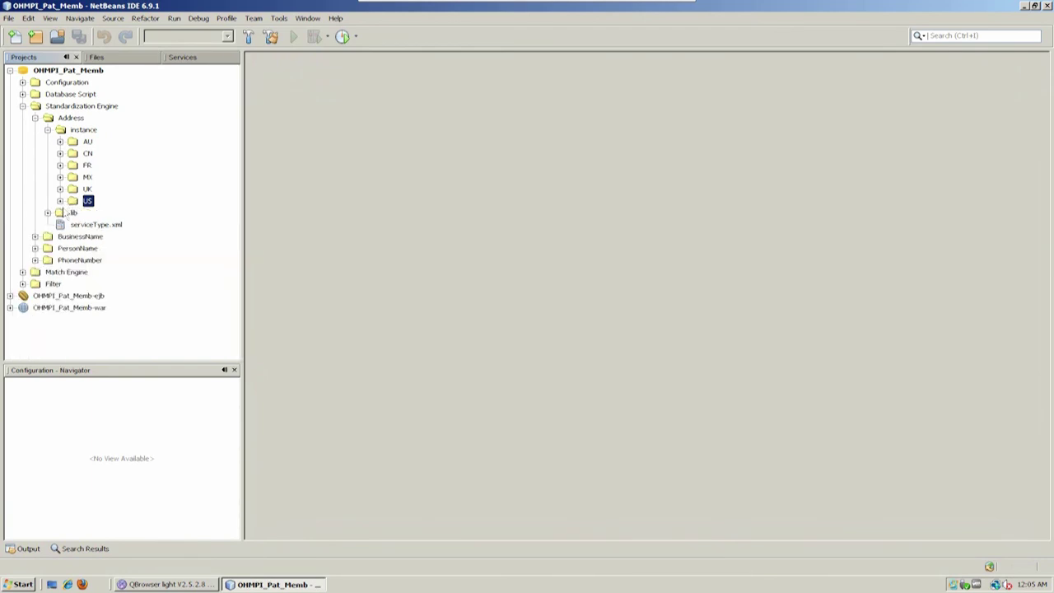
left_click(48, 130)
left_click(35, 118)
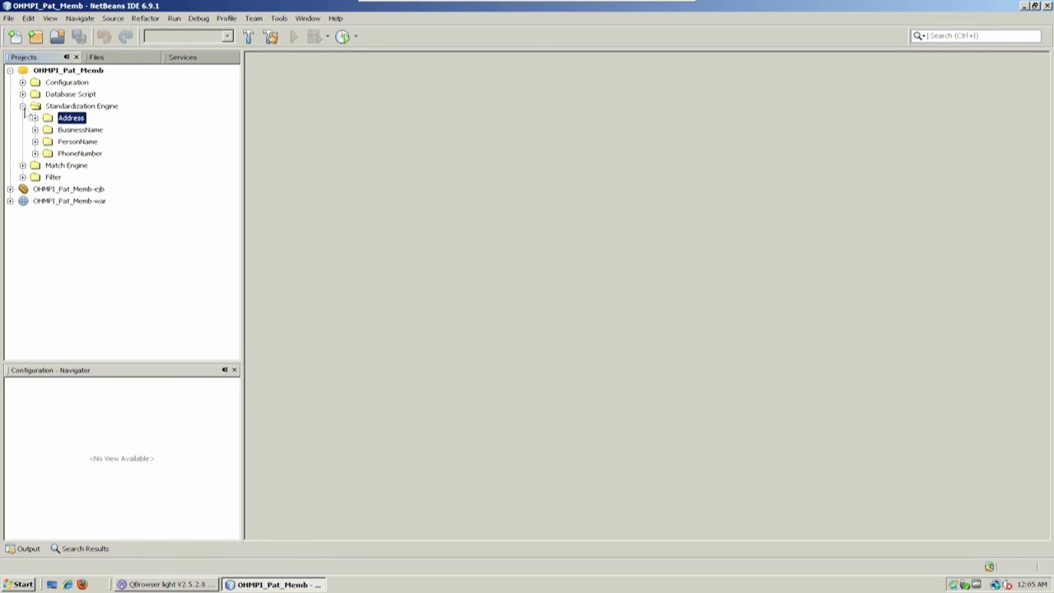
left_click(23, 107)
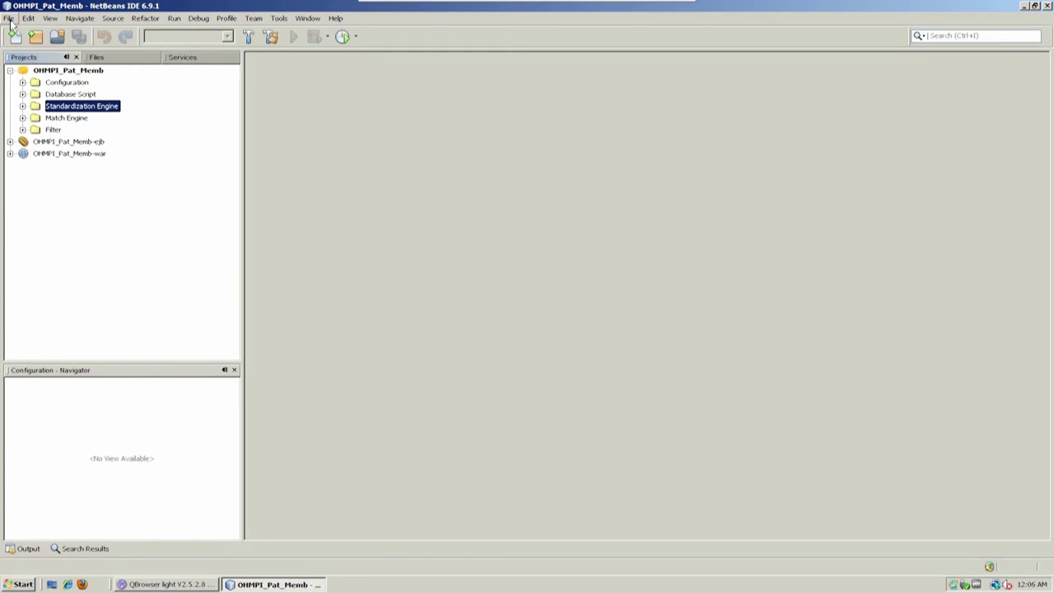
View the OHMPI_Pat_Memb project's file and folder structure on disk, and return to the logical project view
left_click(132, 57)
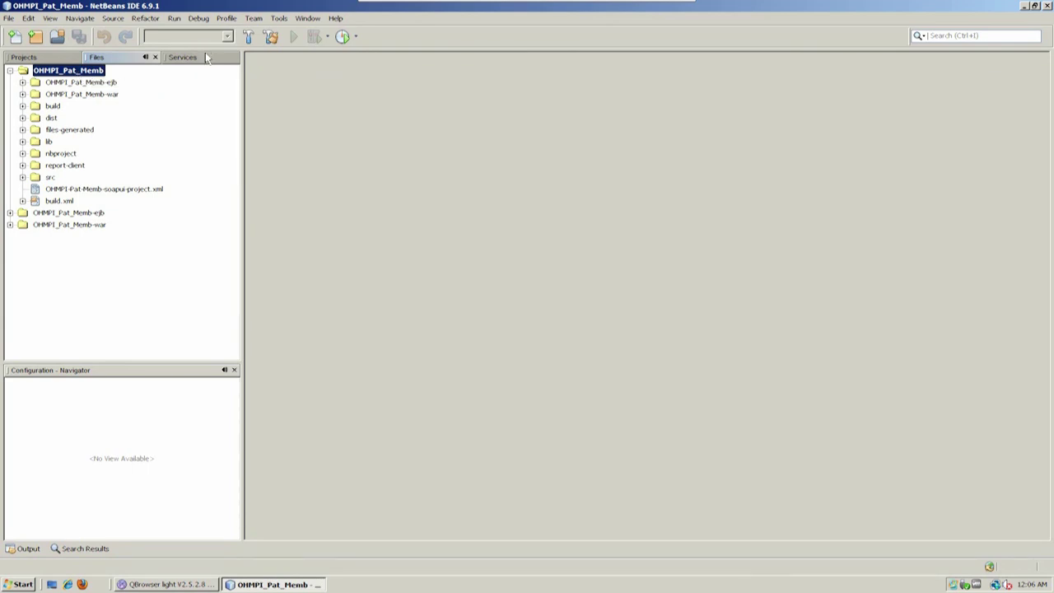
left_click(33, 59)
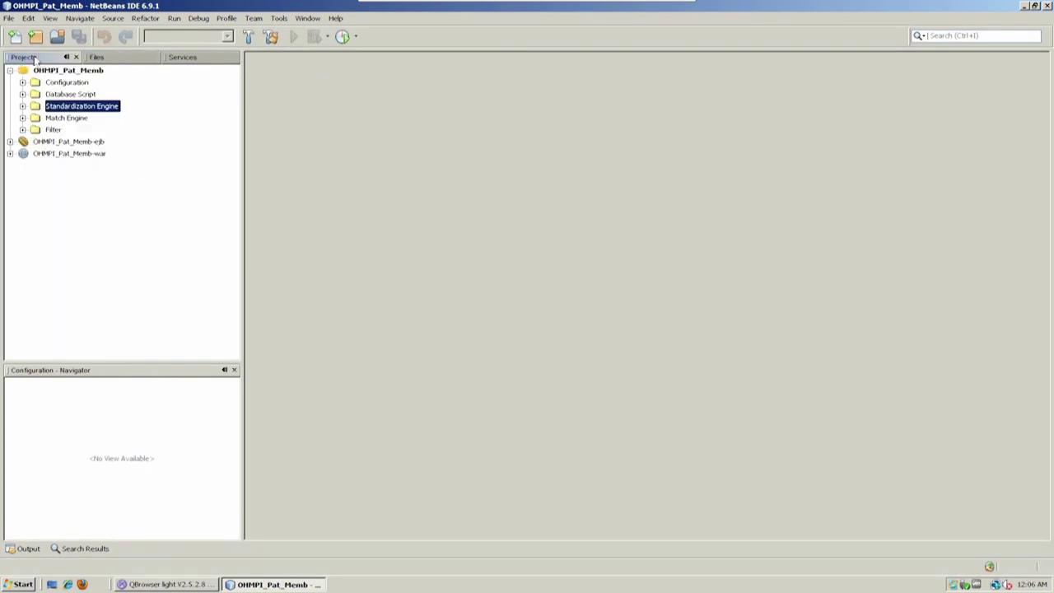